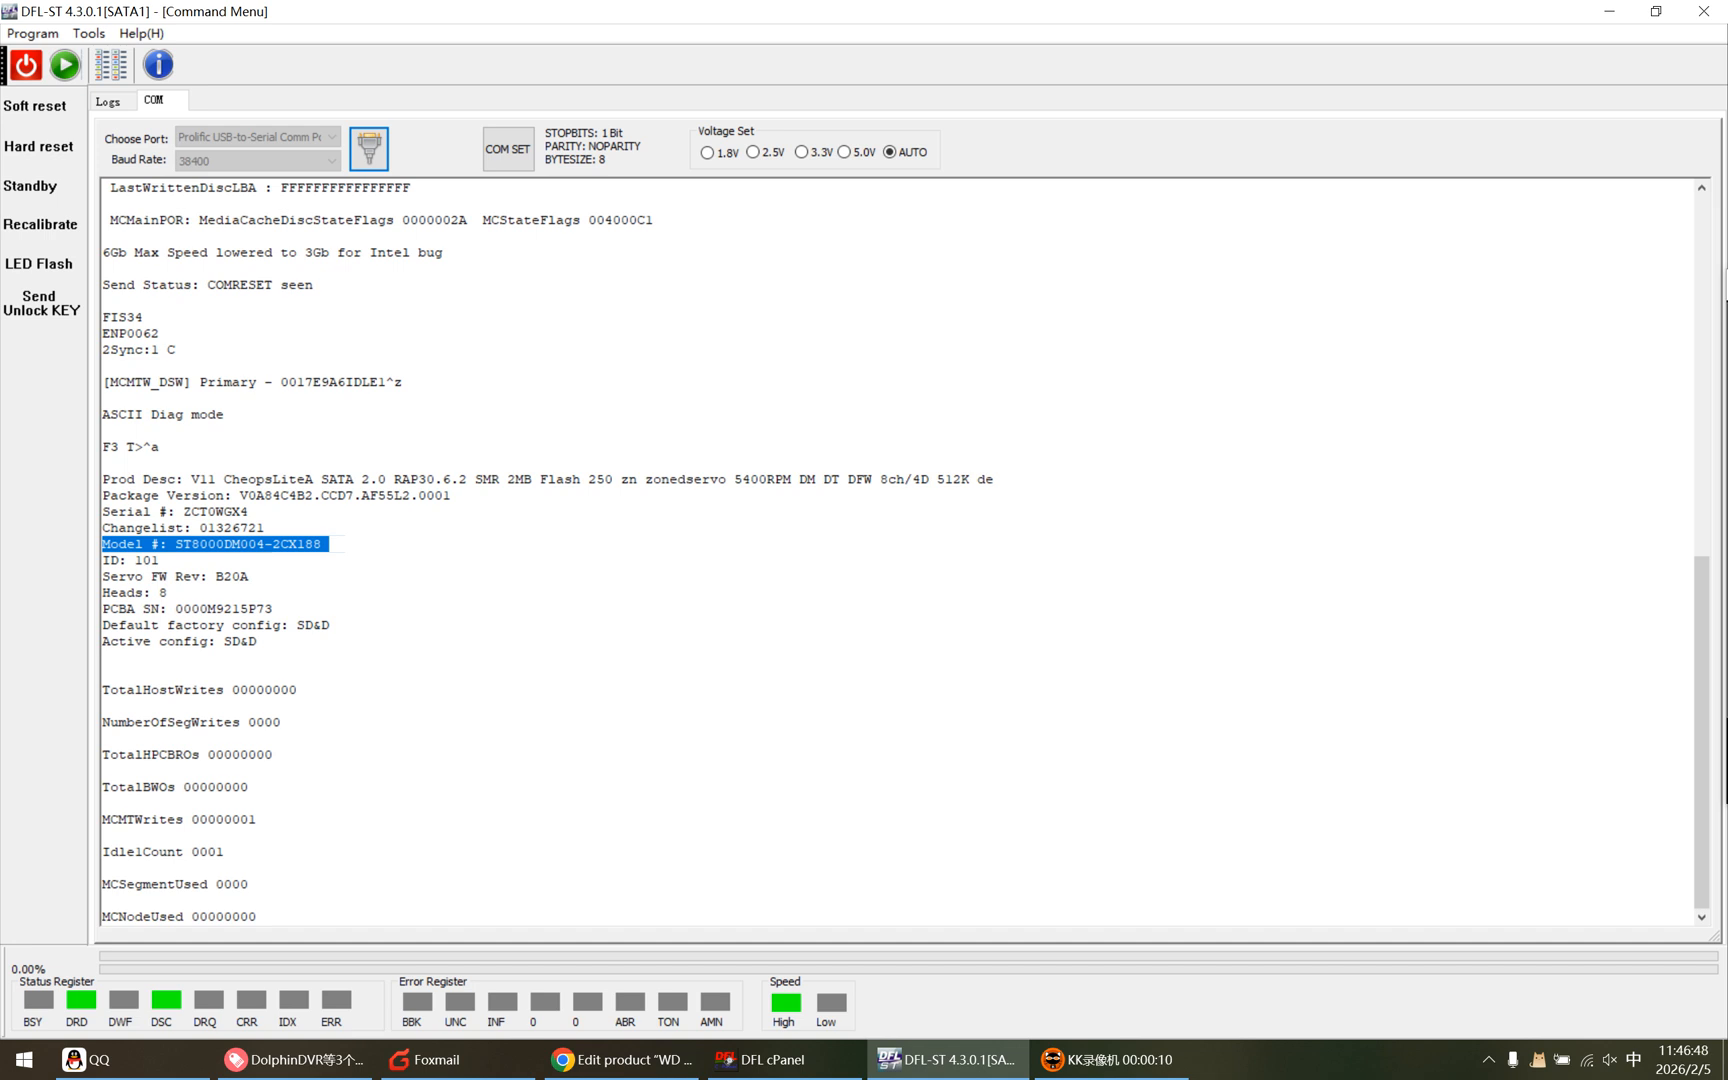
Step: Check the diagnostic port's lock status by sending the ^Z and ^L commands in the COM terminal
left_click(244, 545)
left_click(330, 545)
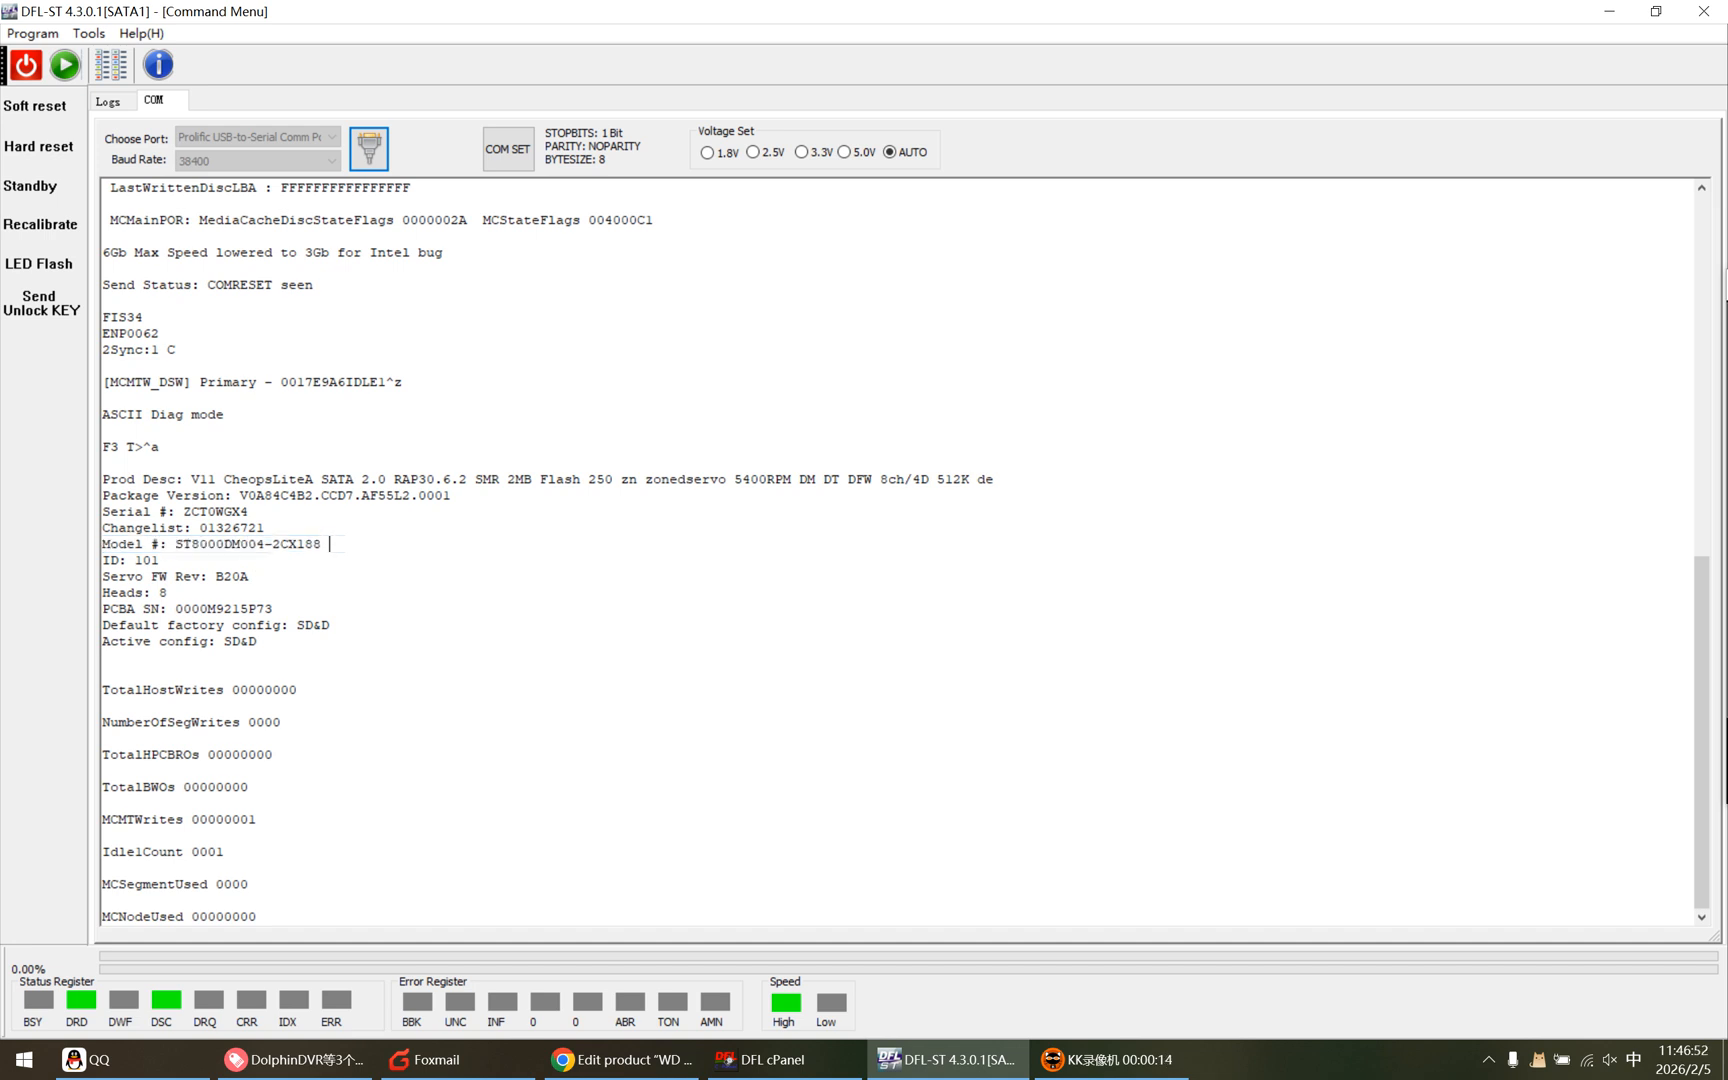
left_click(250, 885)
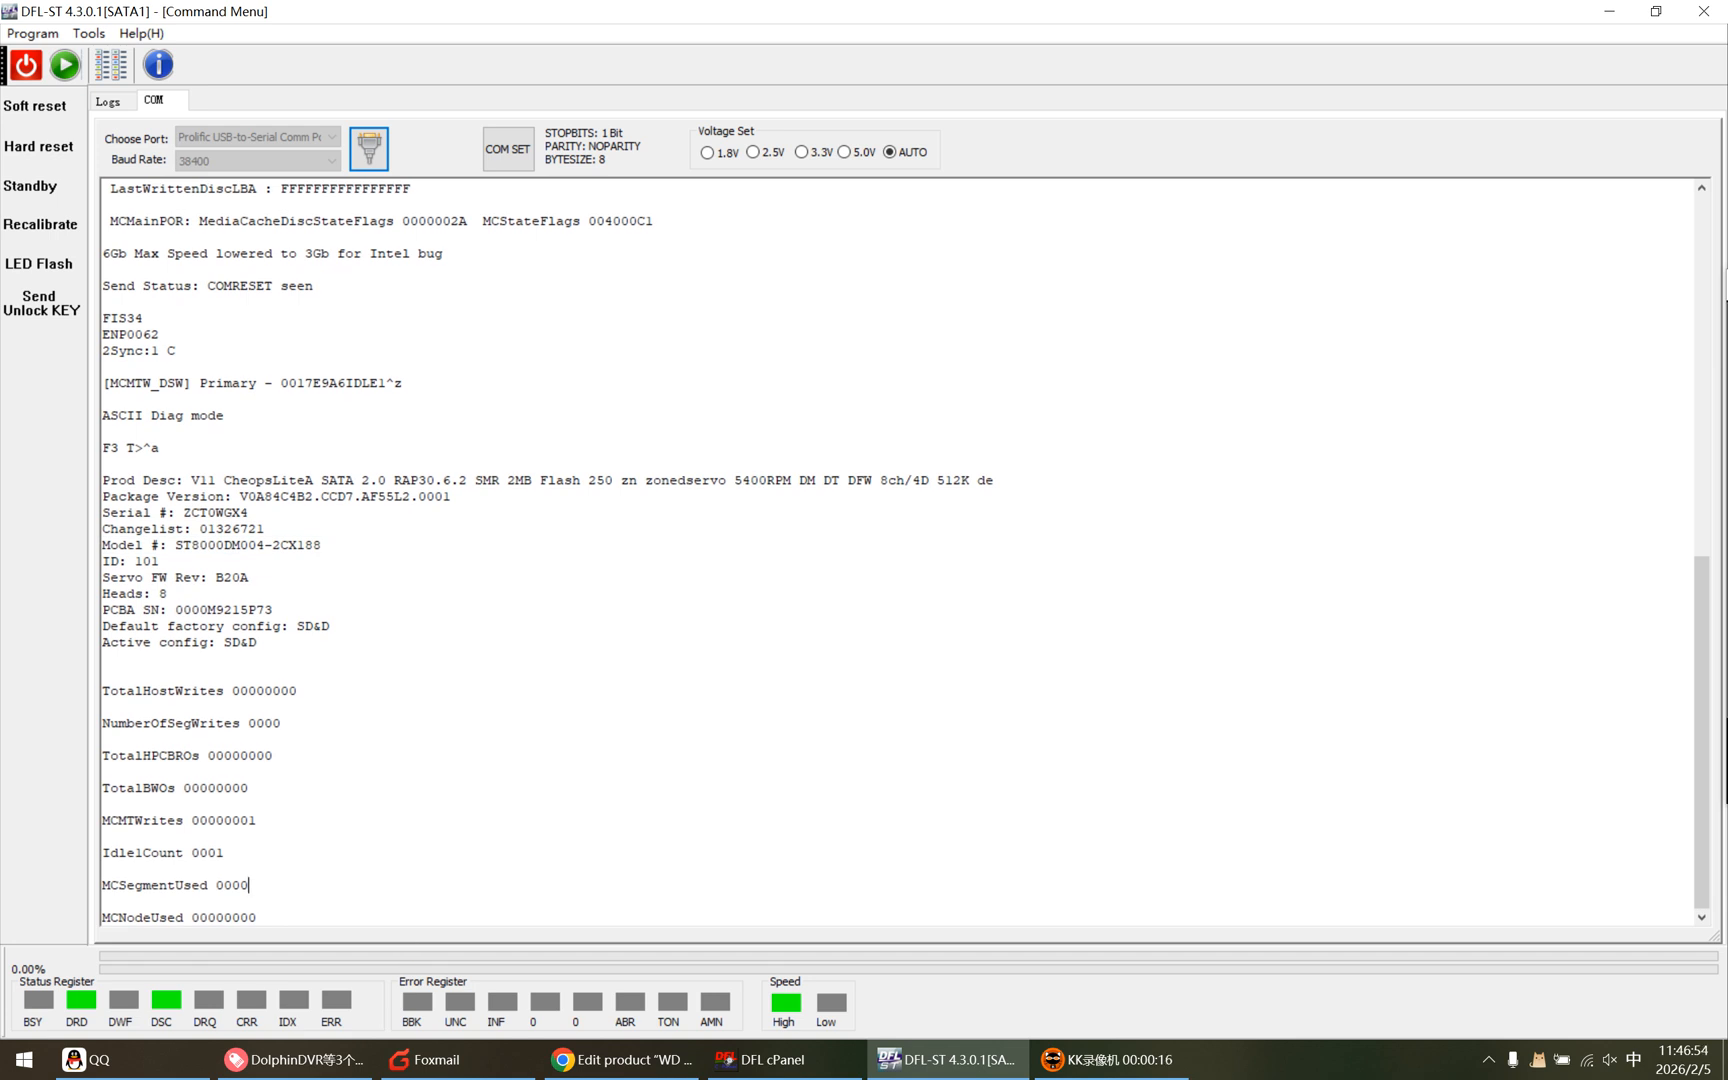
key("ctrl+z")
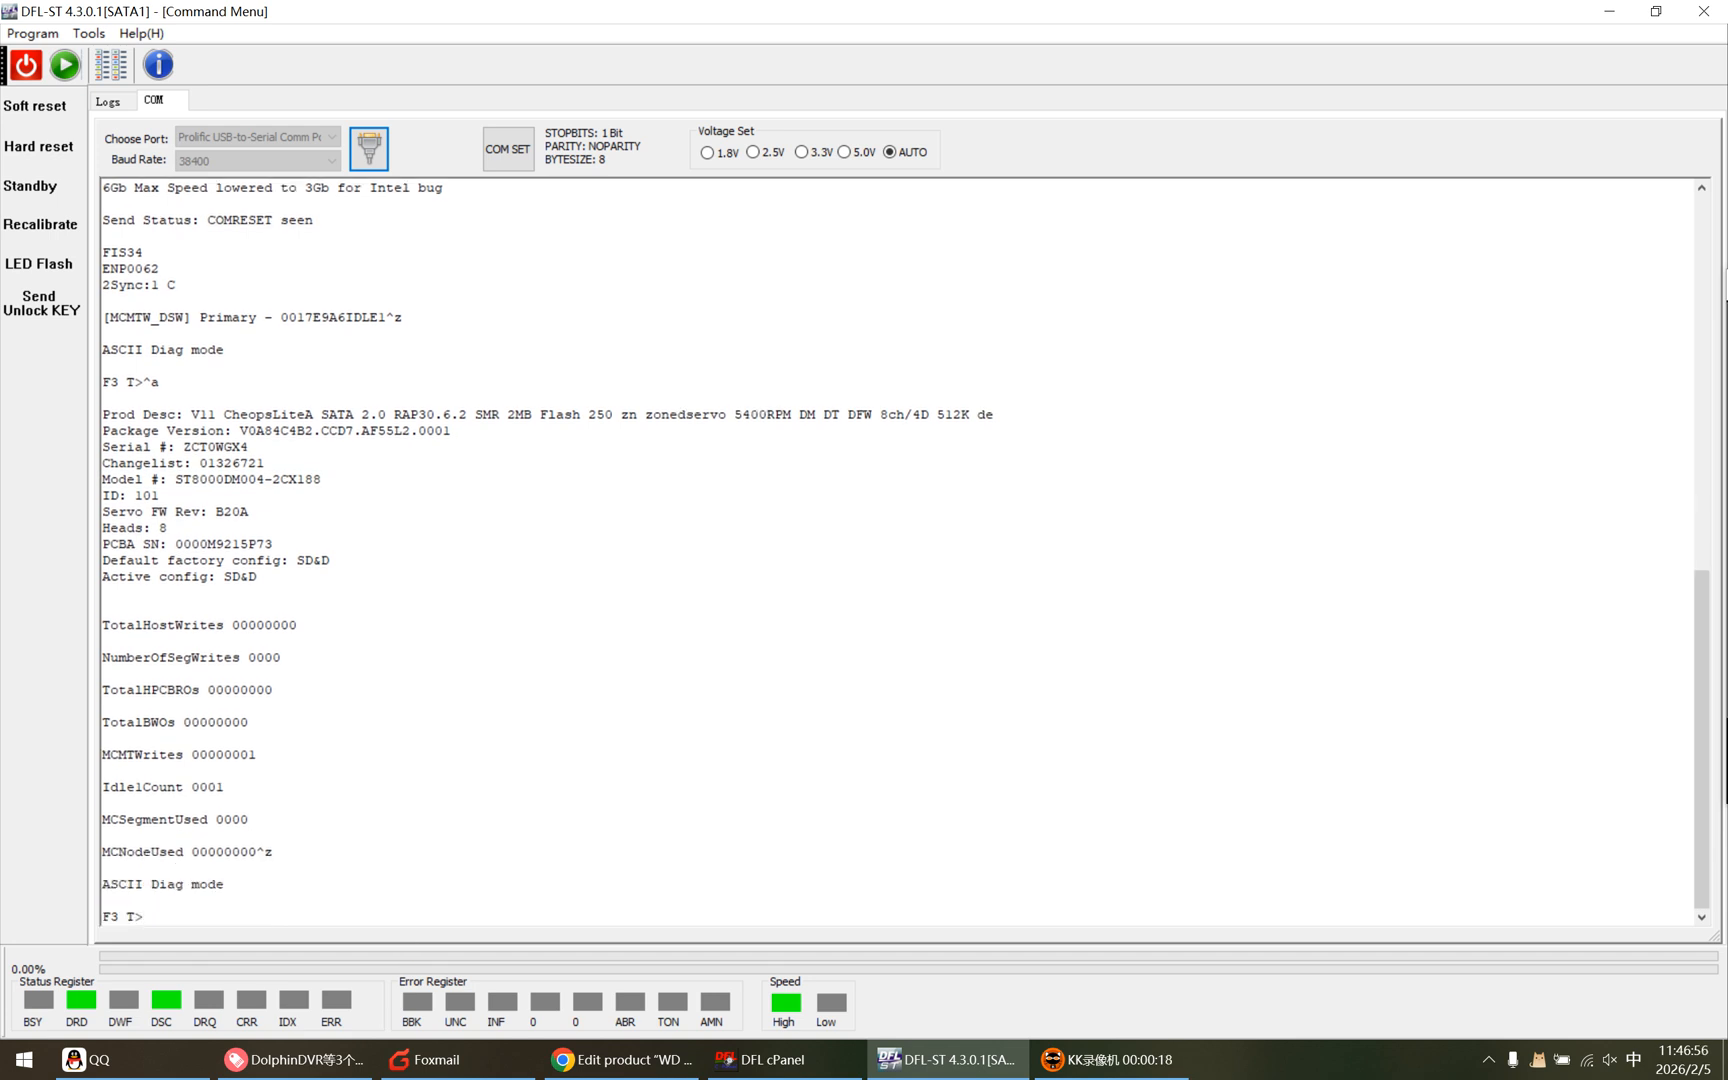
key("ctrl+l")
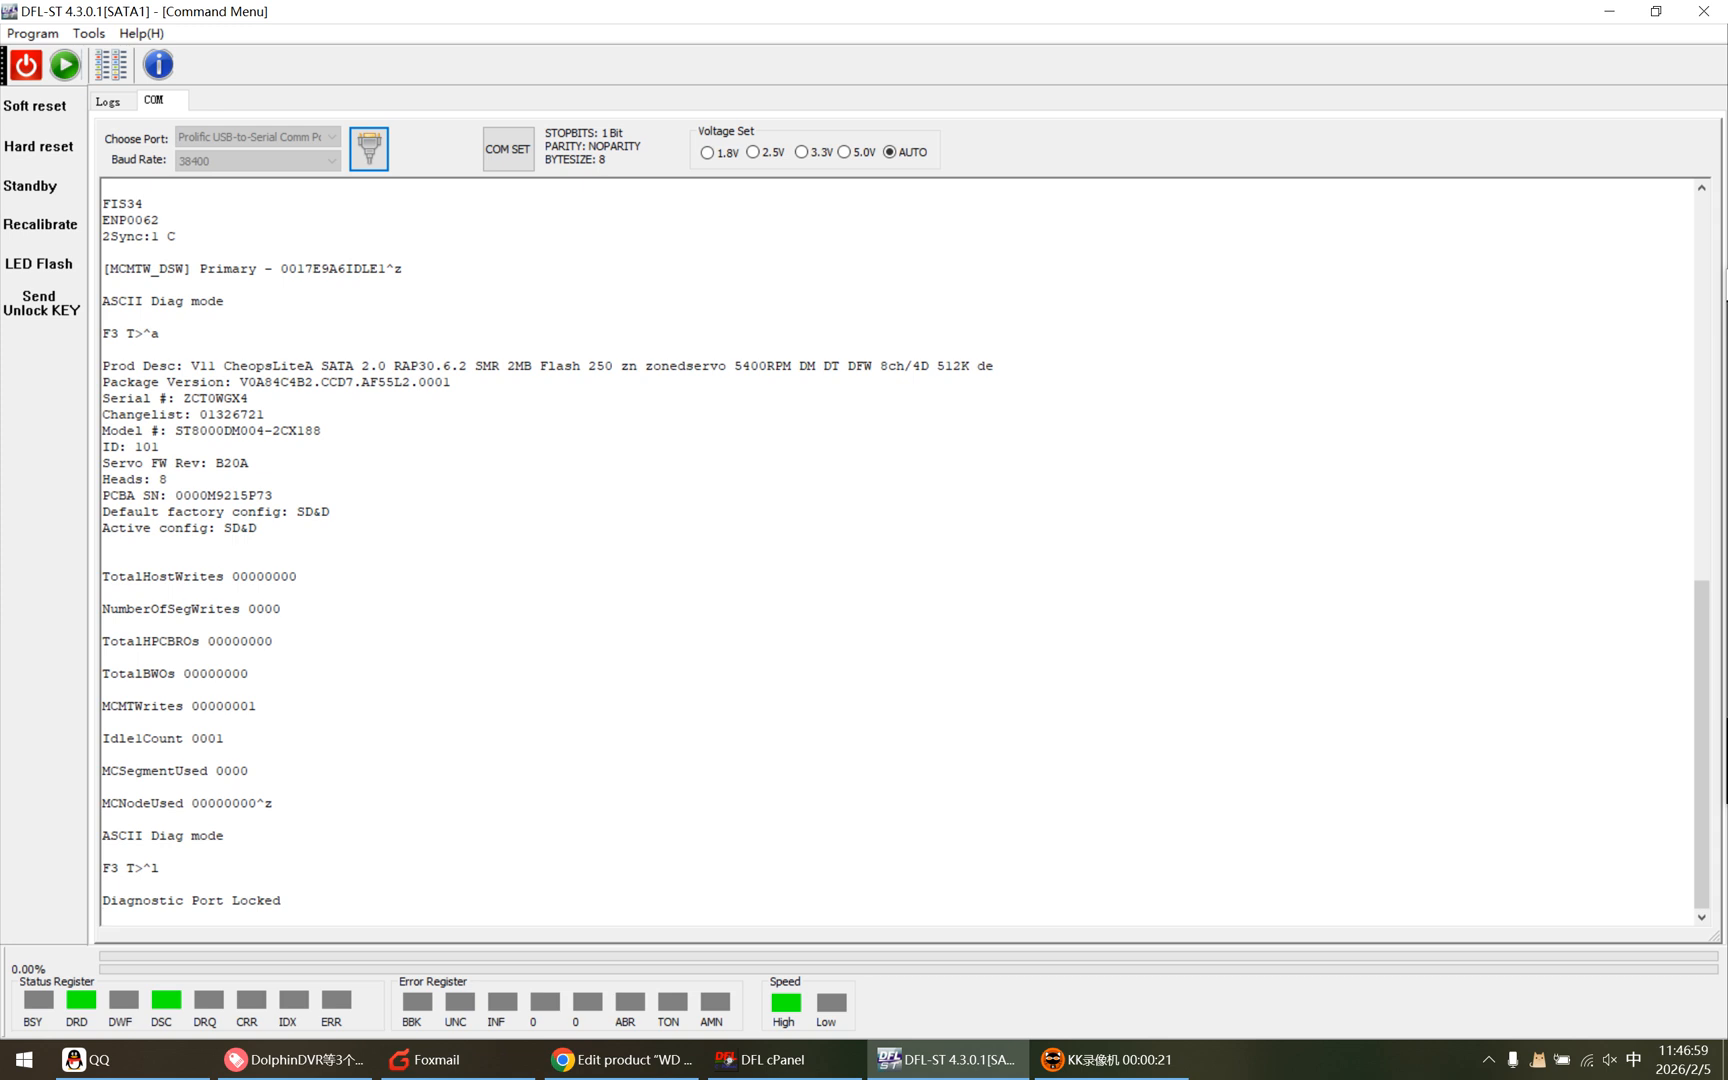
Step: Obtain the drive's details, enter the firmware utility with the detected CheopsLiteA(9B) family, and view its modules list
left_click(76, 61)
left_click(872, 526)
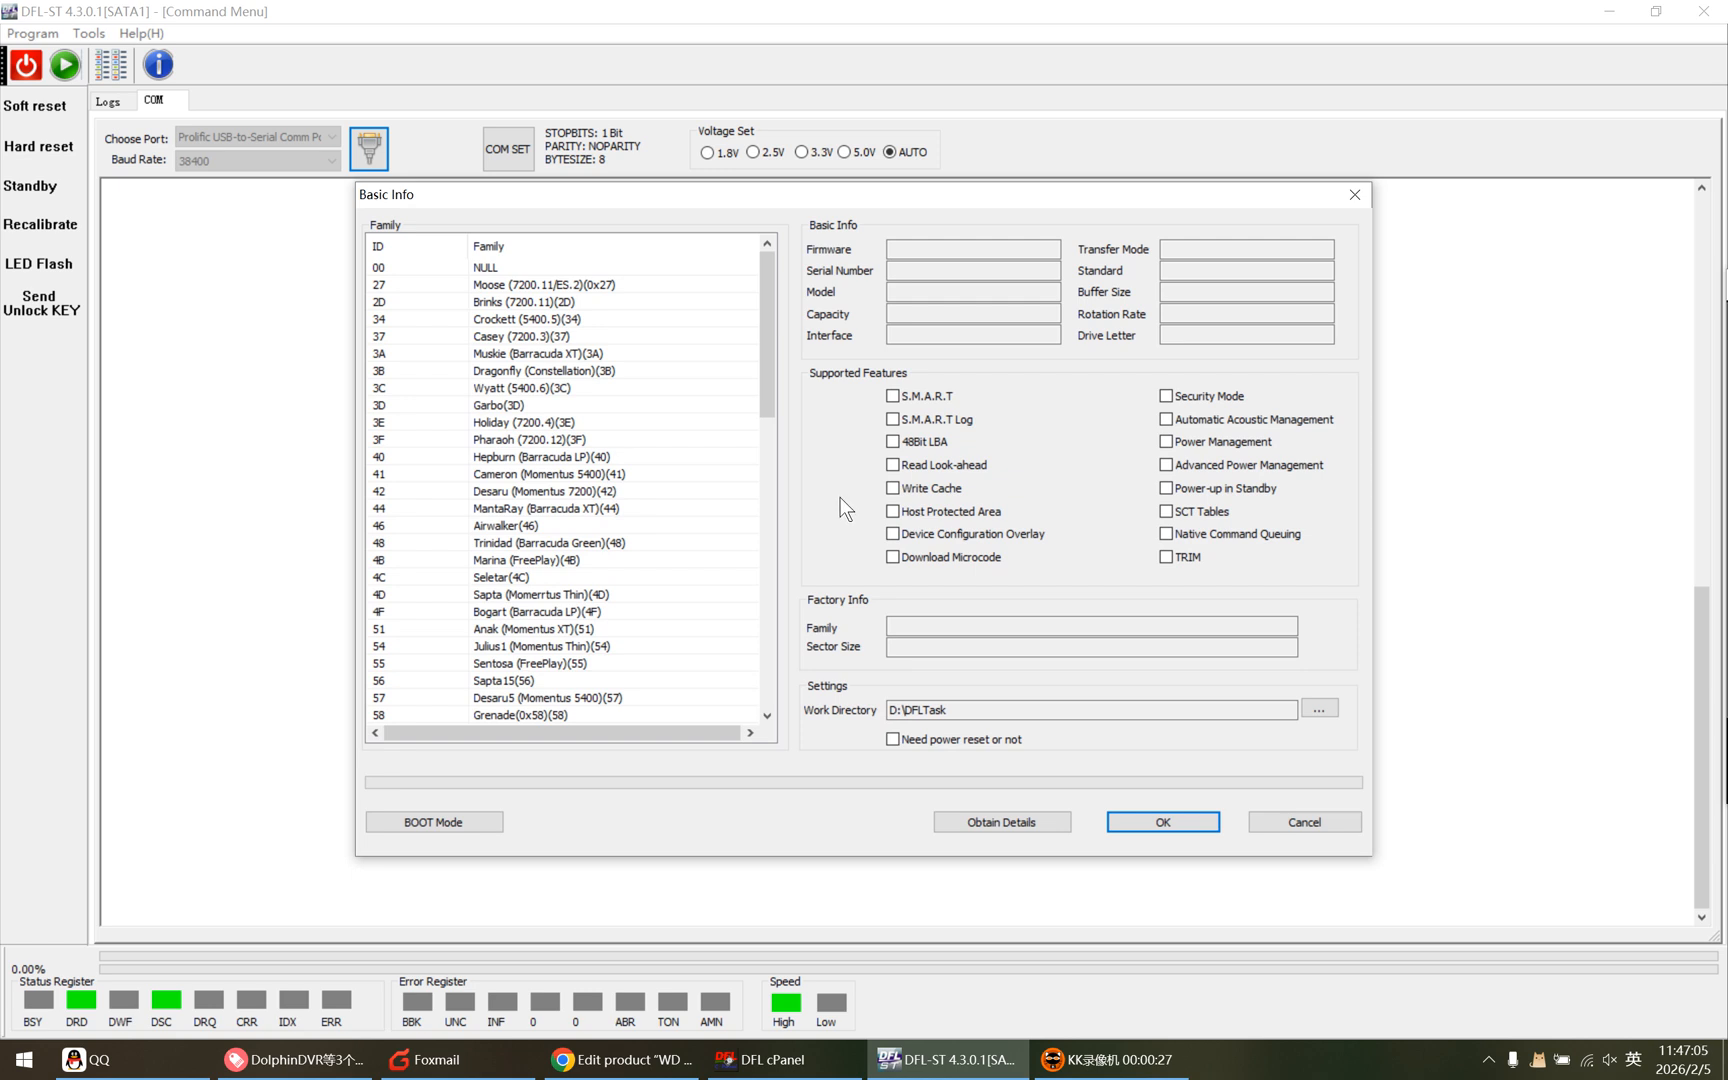
left_click(1008, 823)
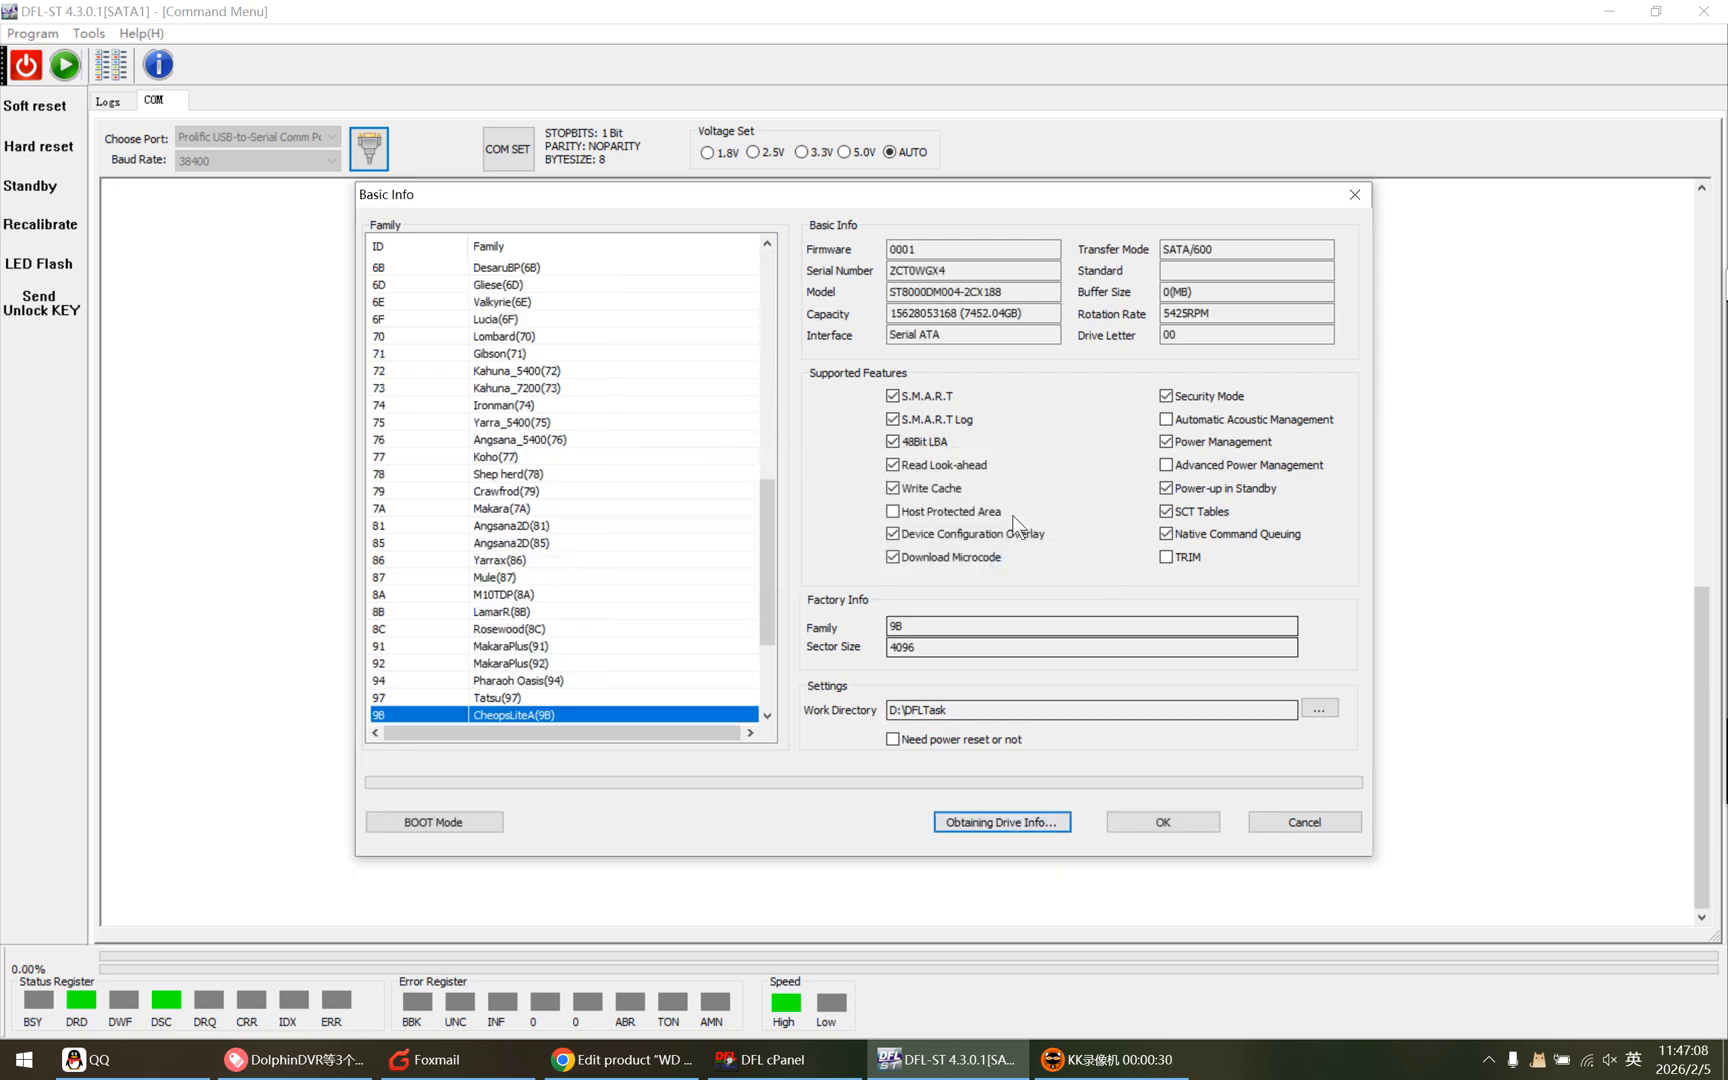
left_click(1183, 820)
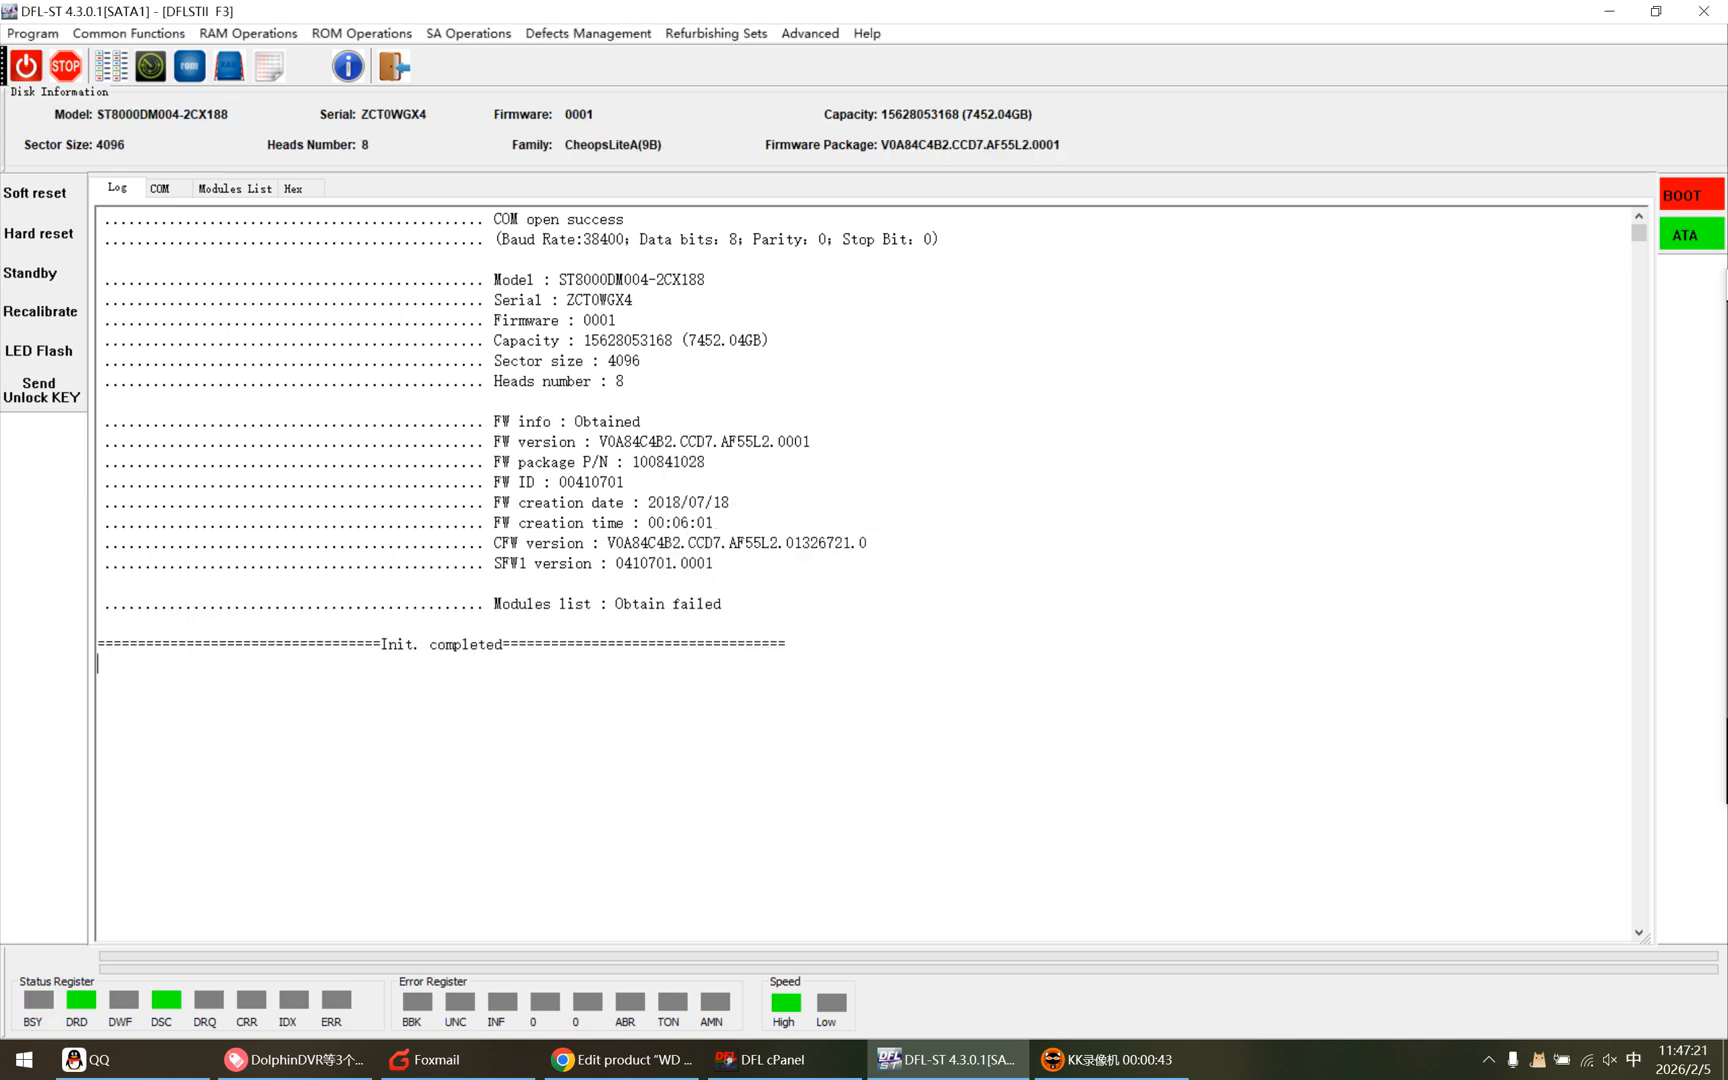
left_click(203, 192)
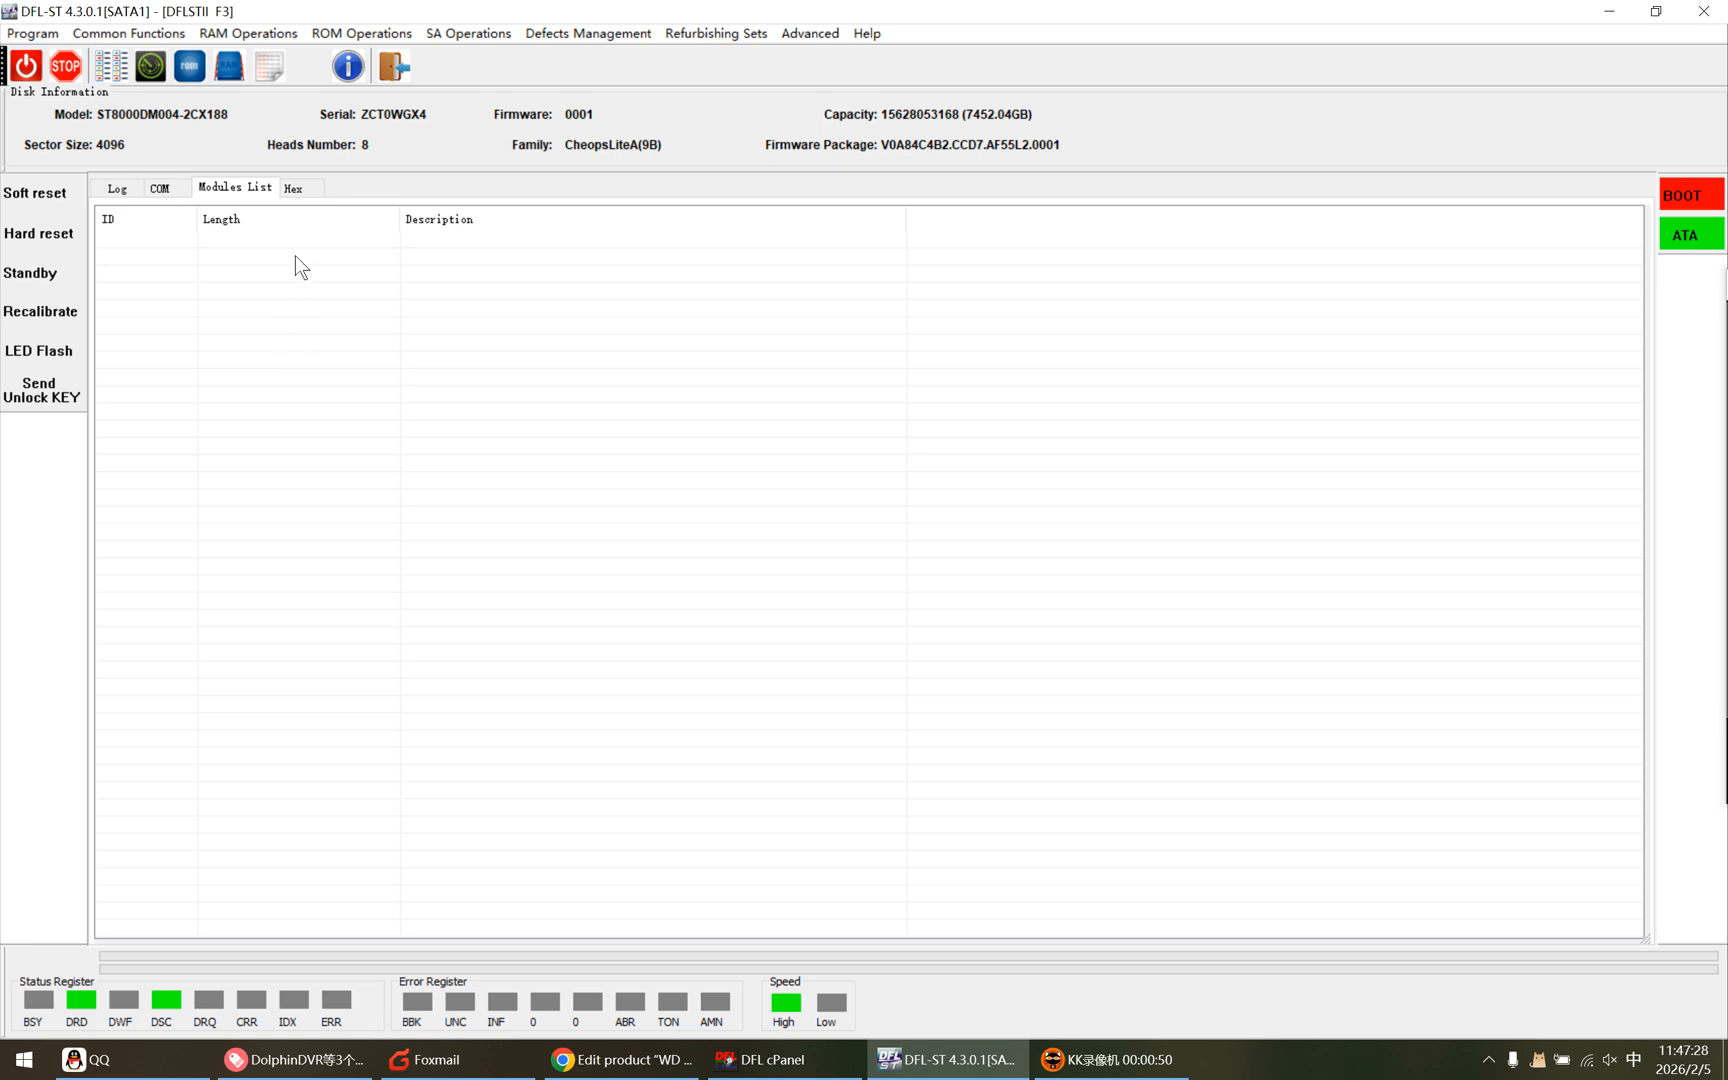
Step: Read the drive's ROM by COM without short, using ROM type autodetect and baud rate 38400
left_click(365, 34)
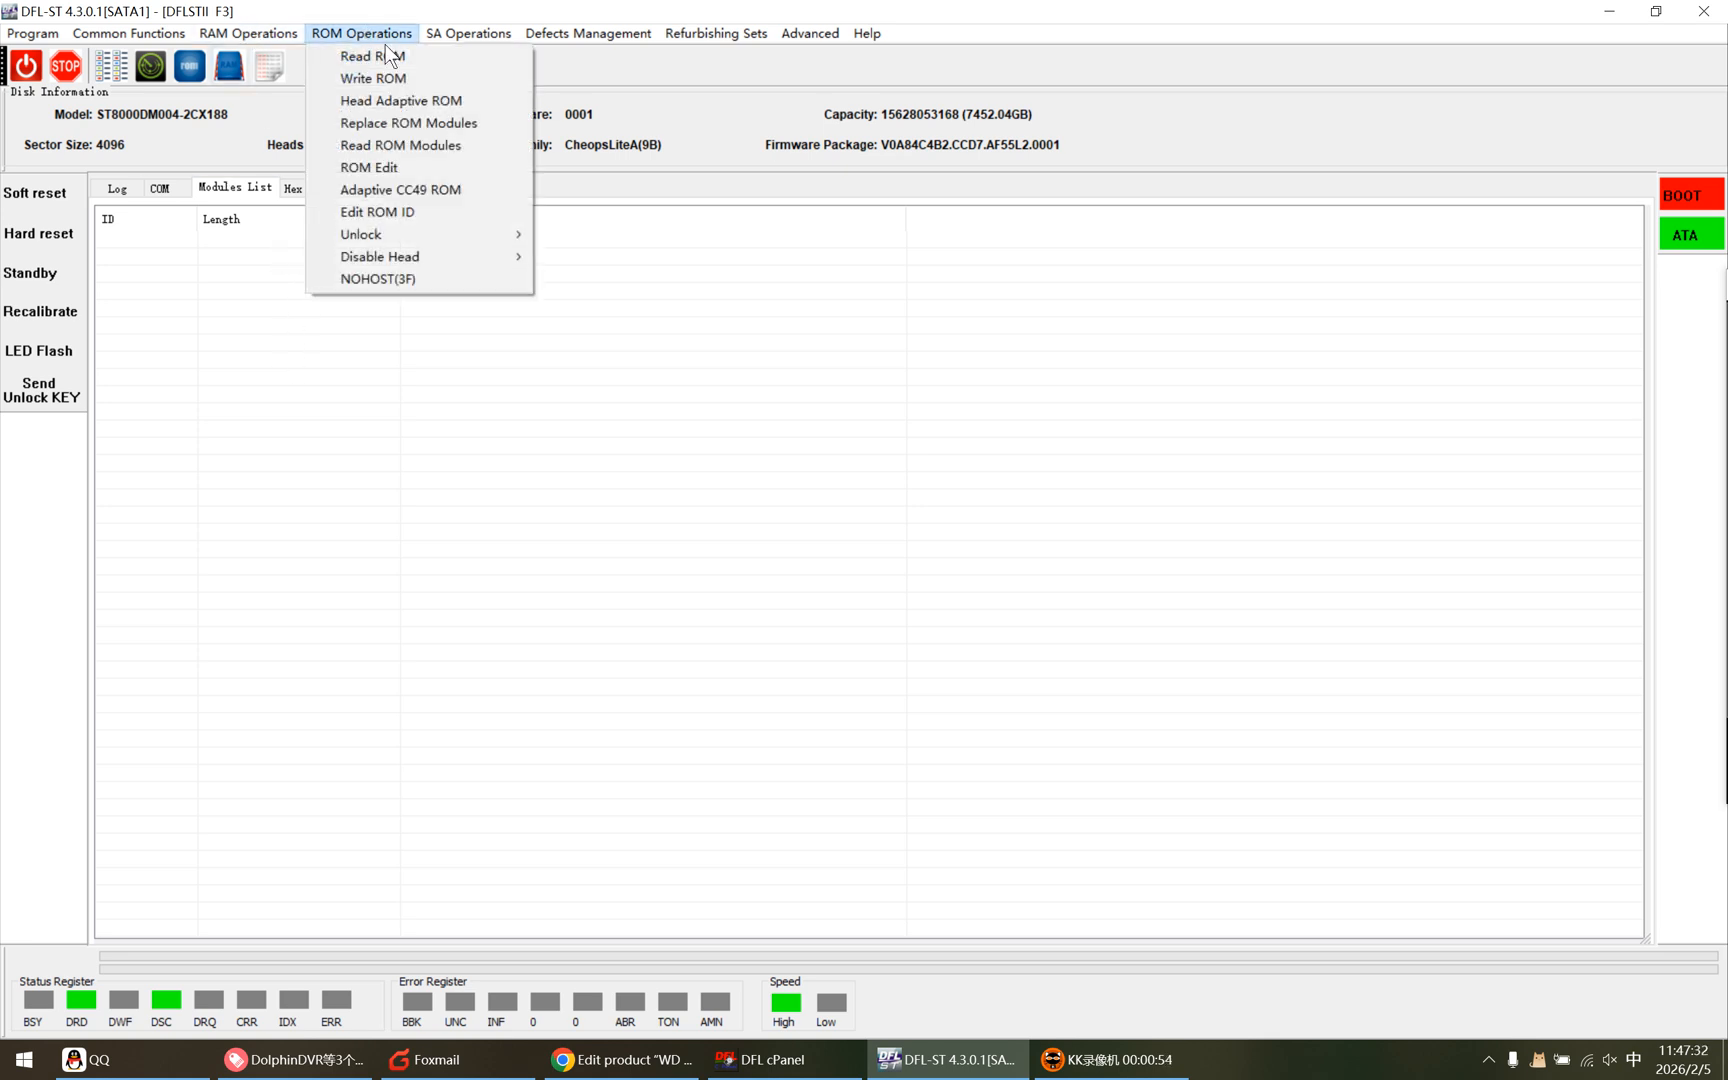
left_click(372, 54)
left_click(1027, 673)
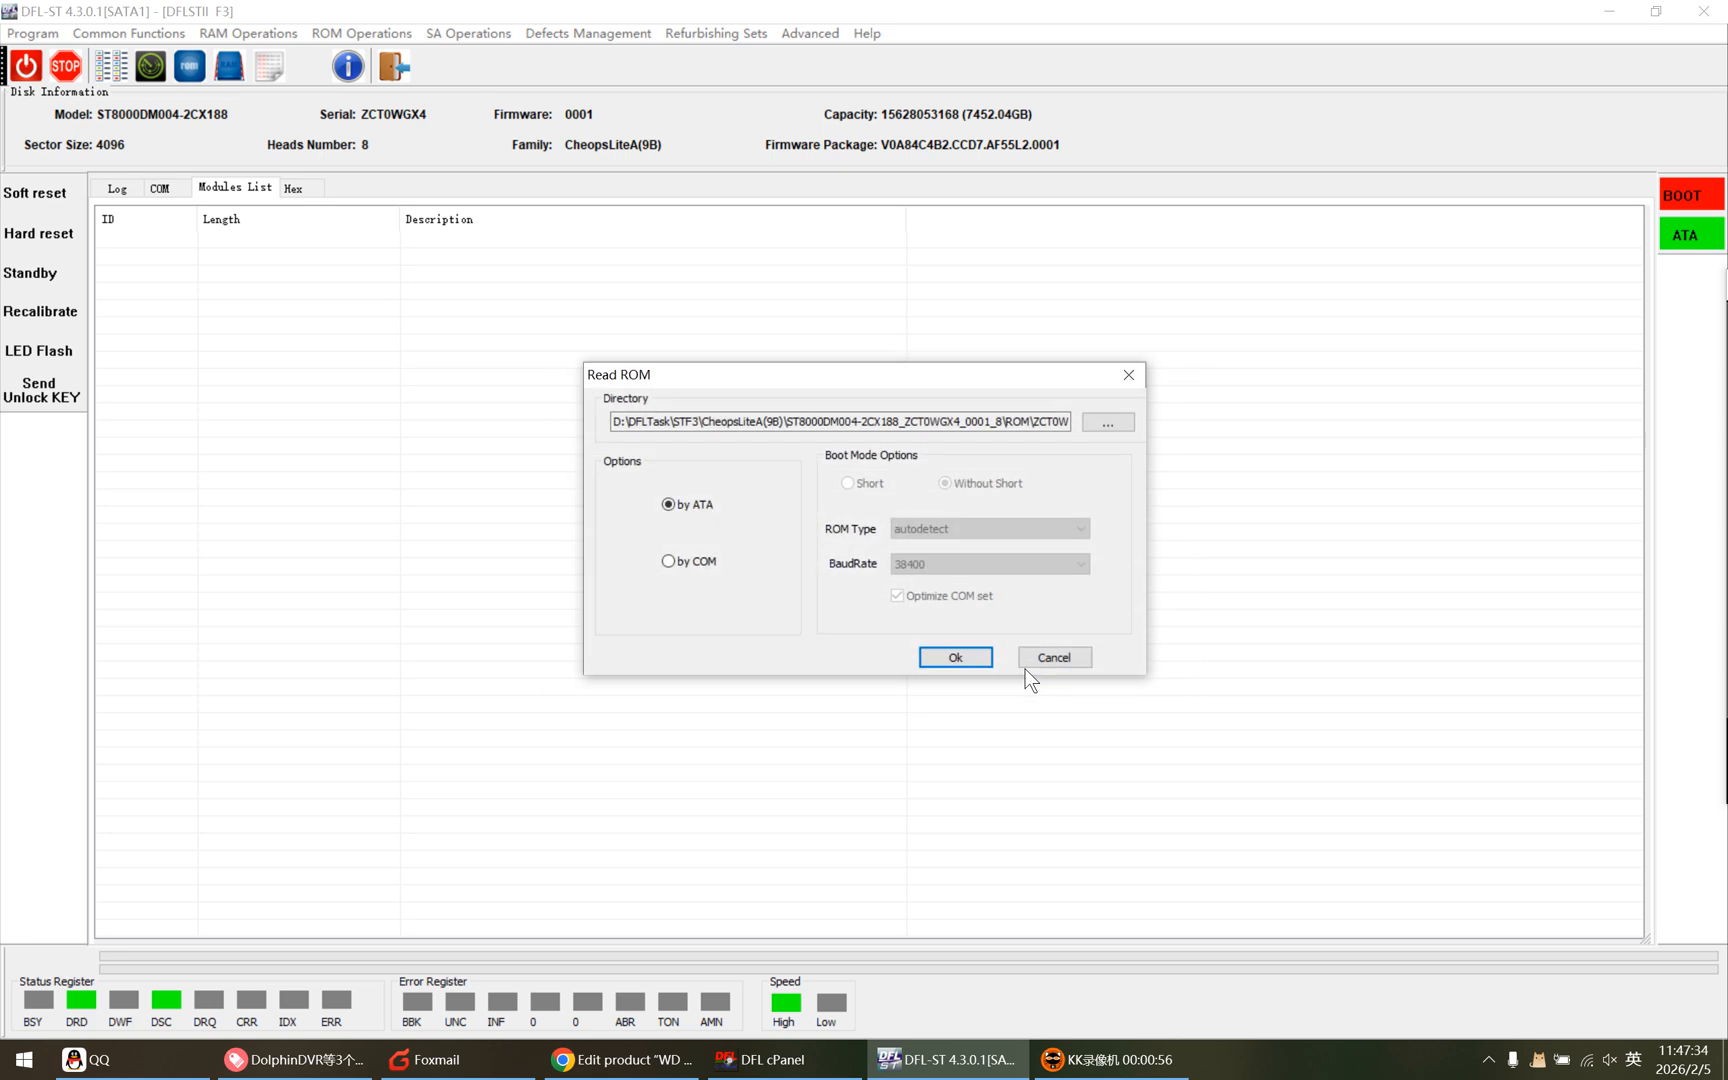
left_click(693, 558)
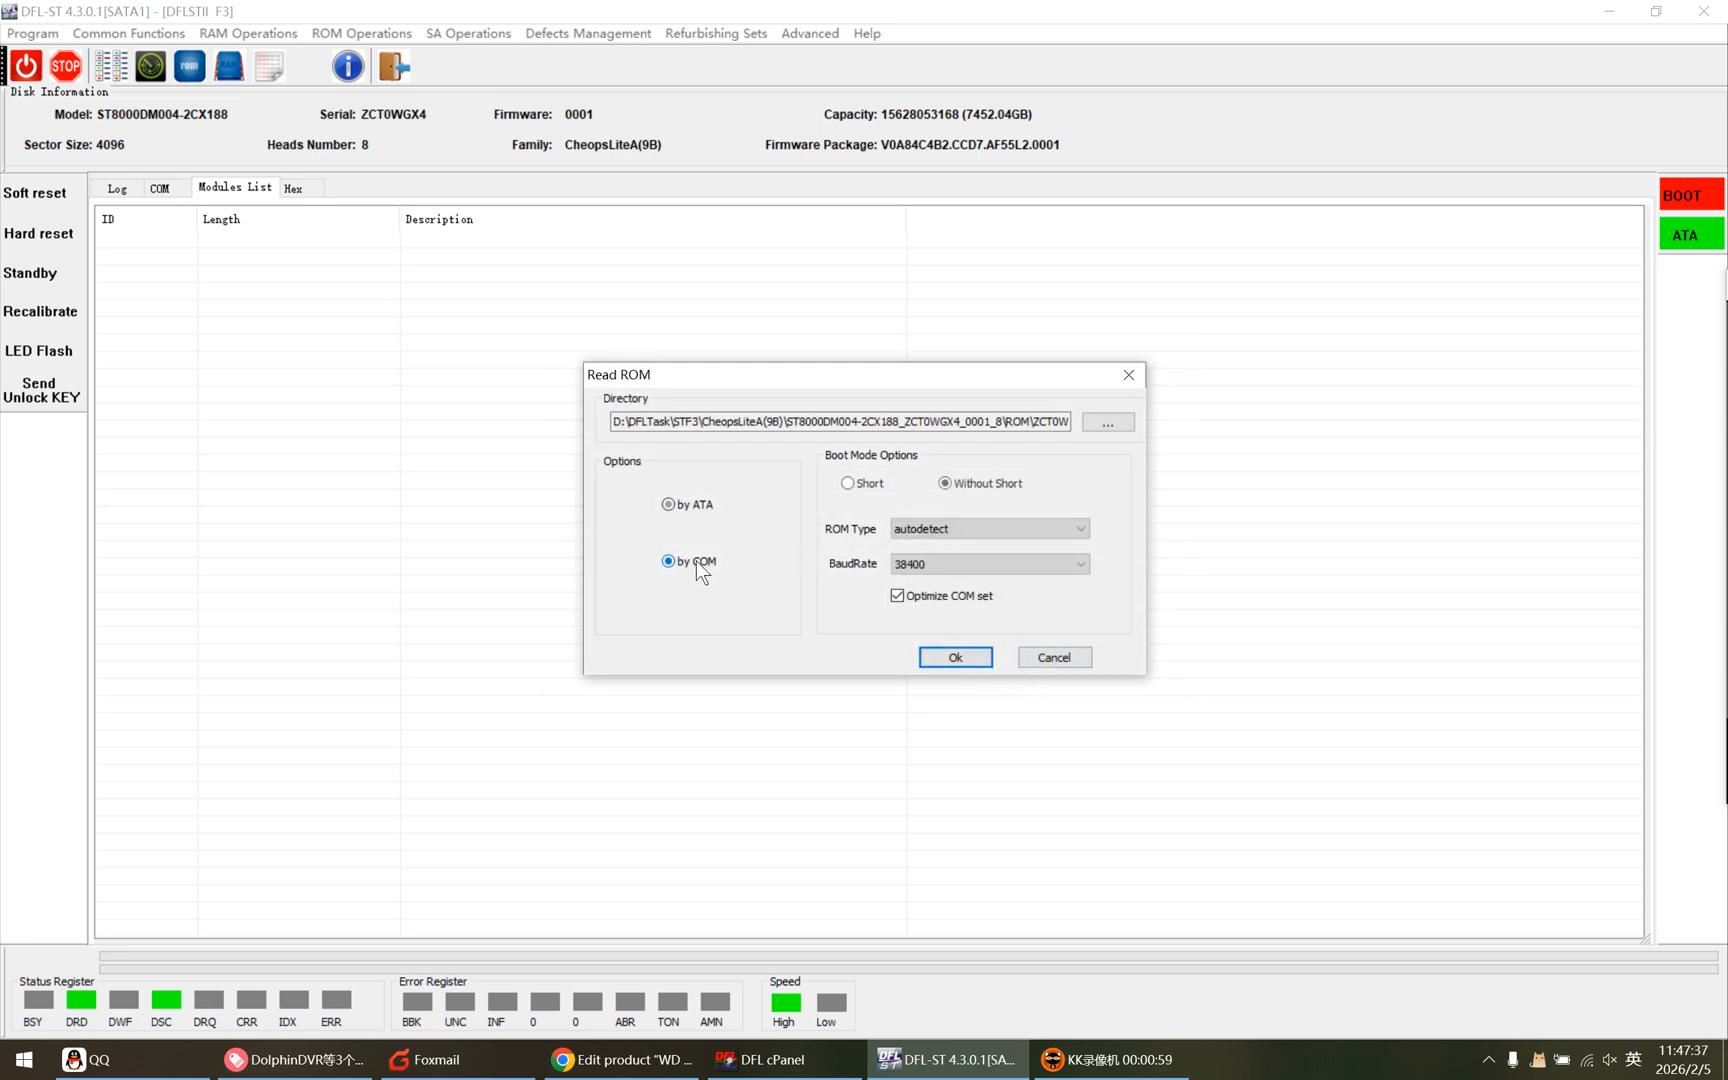
left_click(977, 660)
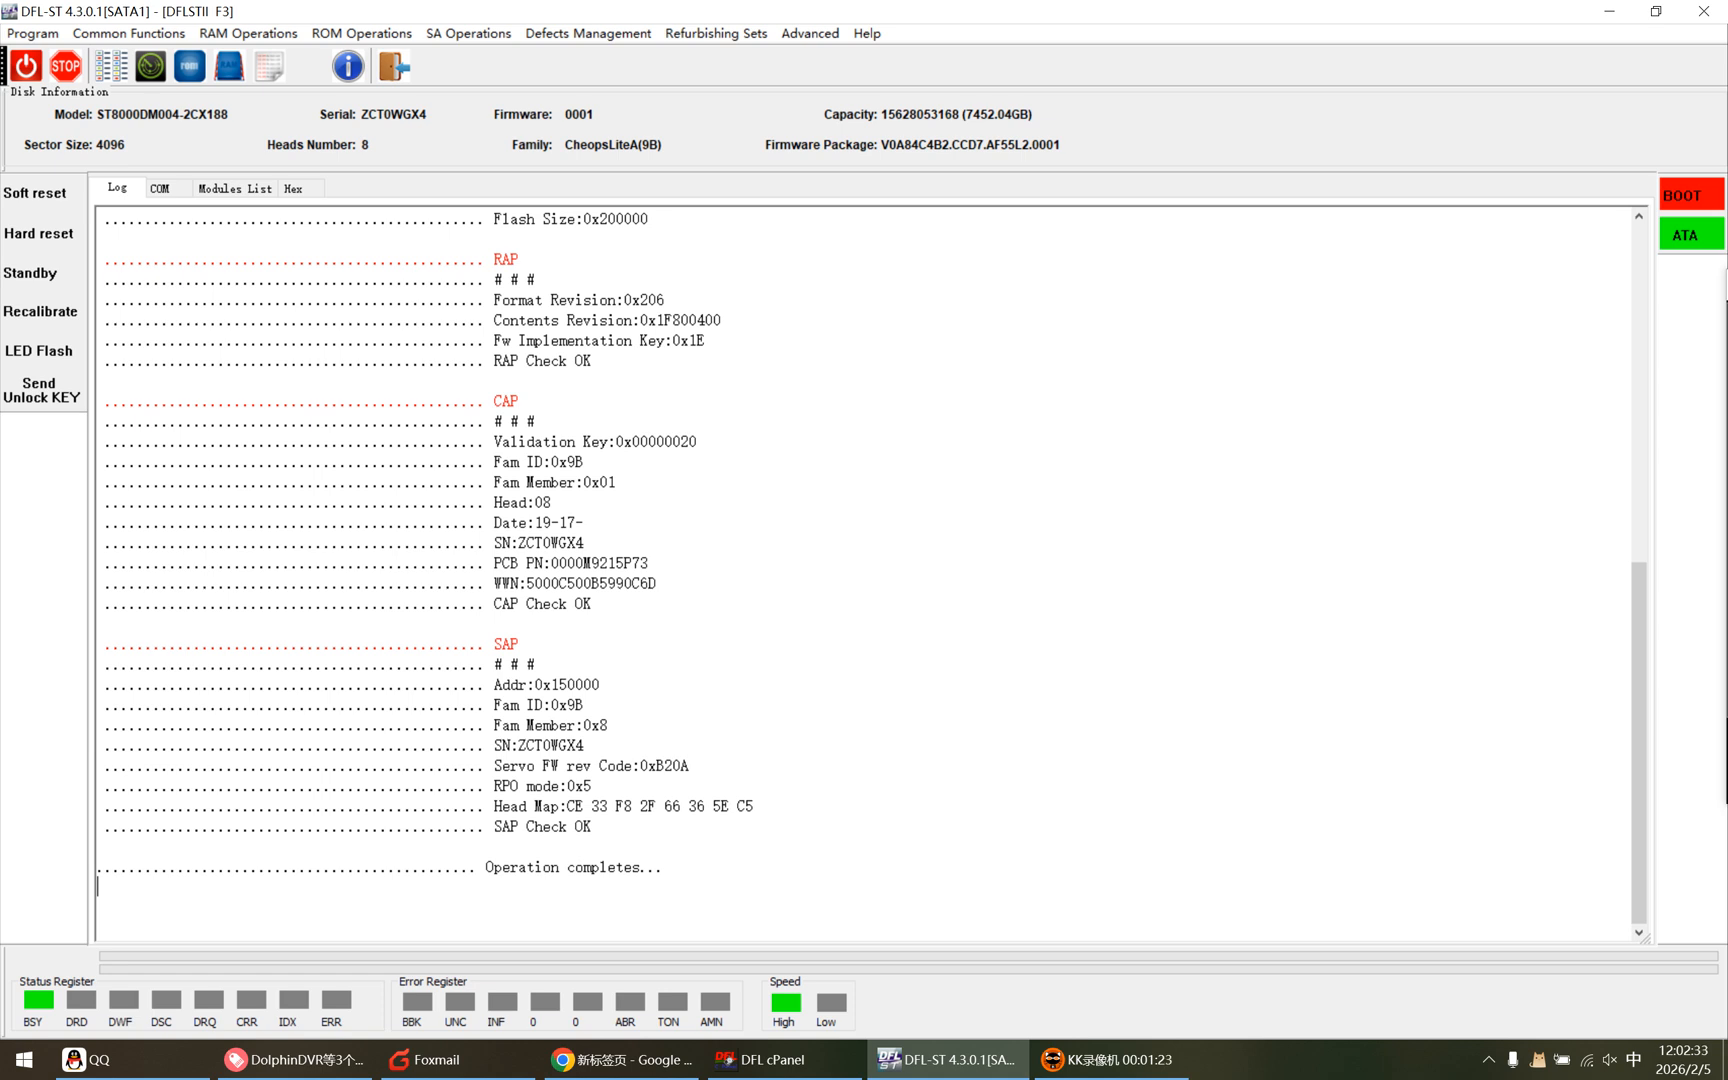
Step: Generate an unlock ROM in MODE1 from the original ZCT0WGX4 file and save it as UnlockZCT0WGX4
left_click(350, 40)
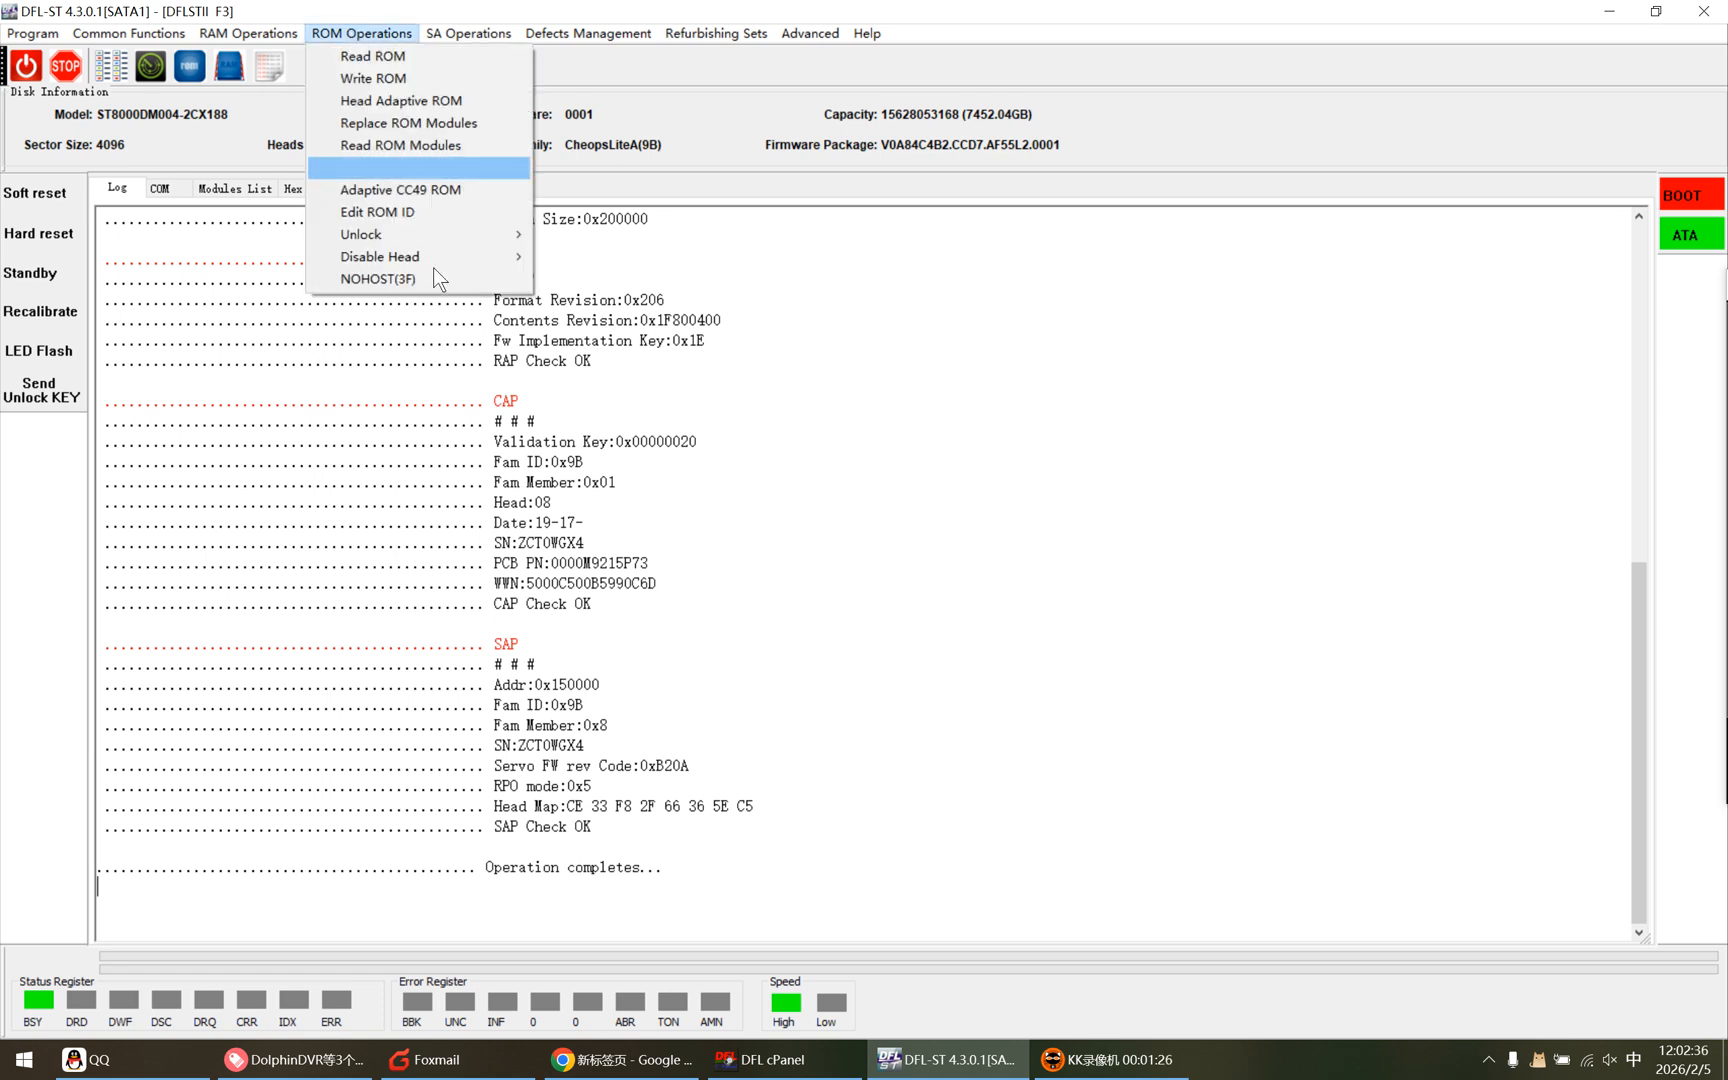
mouse_move(431, 235)
left_click(612, 231)
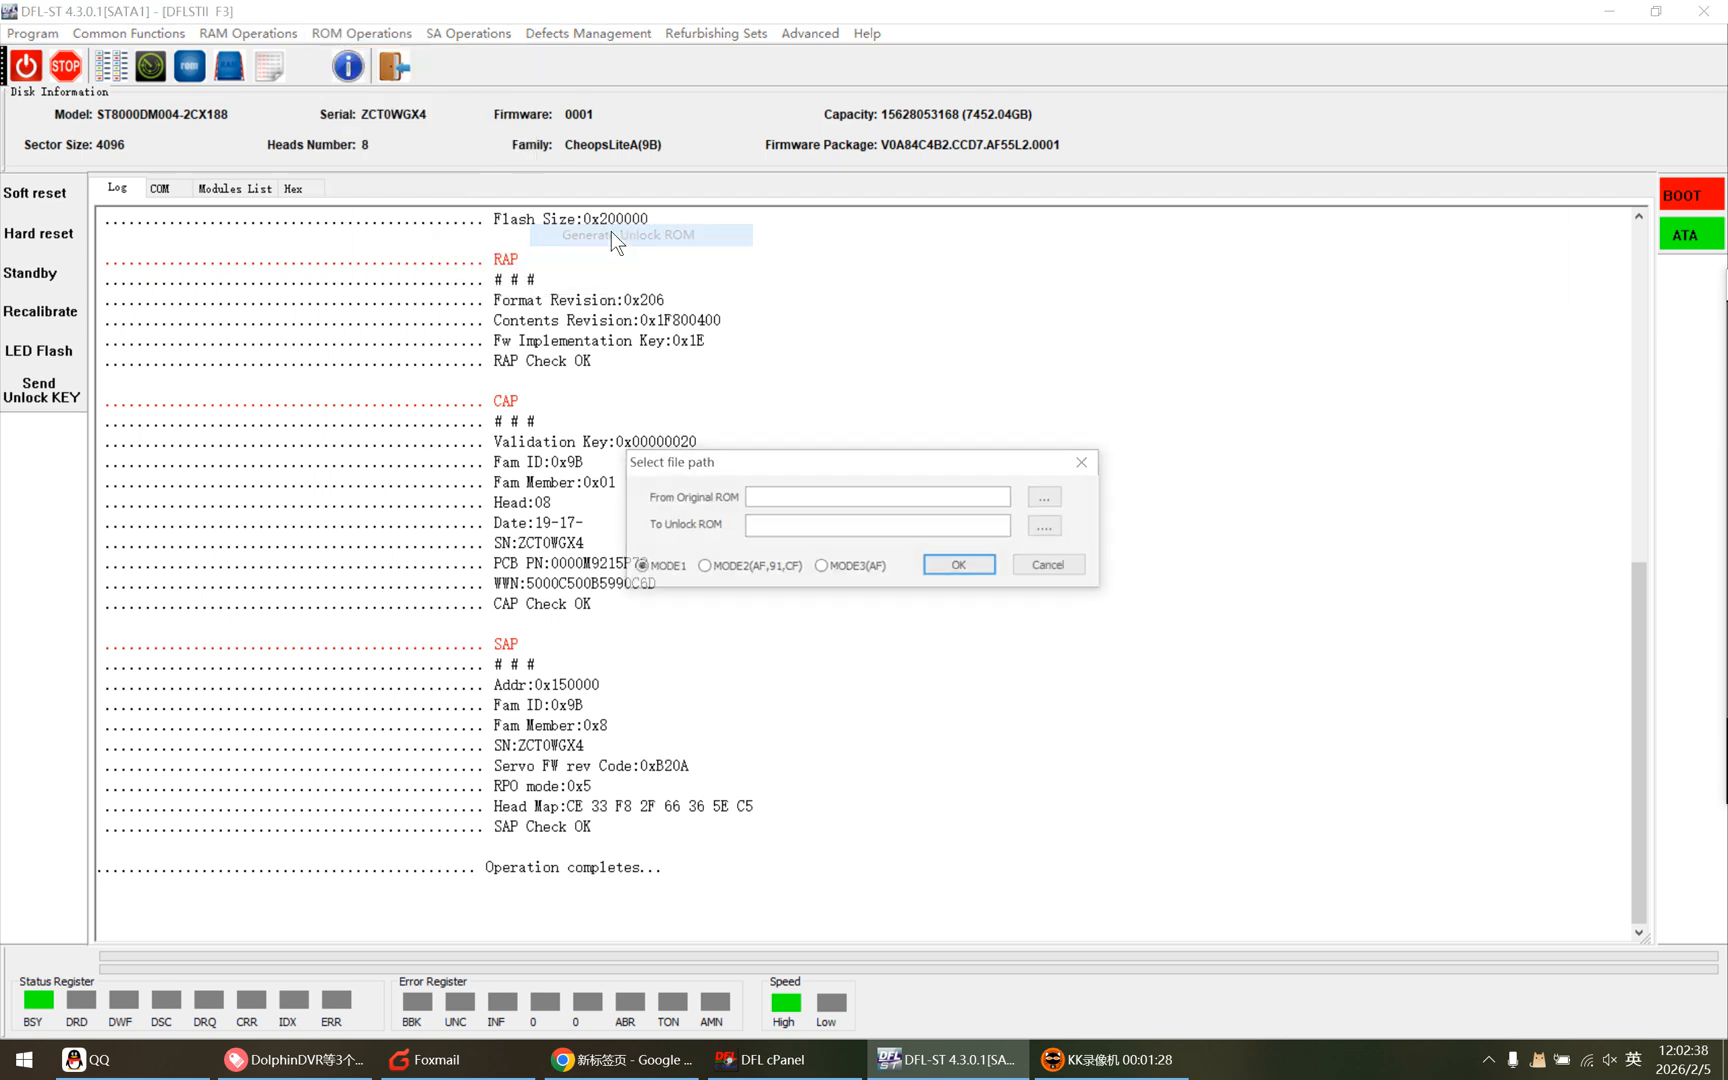
left_click(1042, 498)
left_click(903, 622)
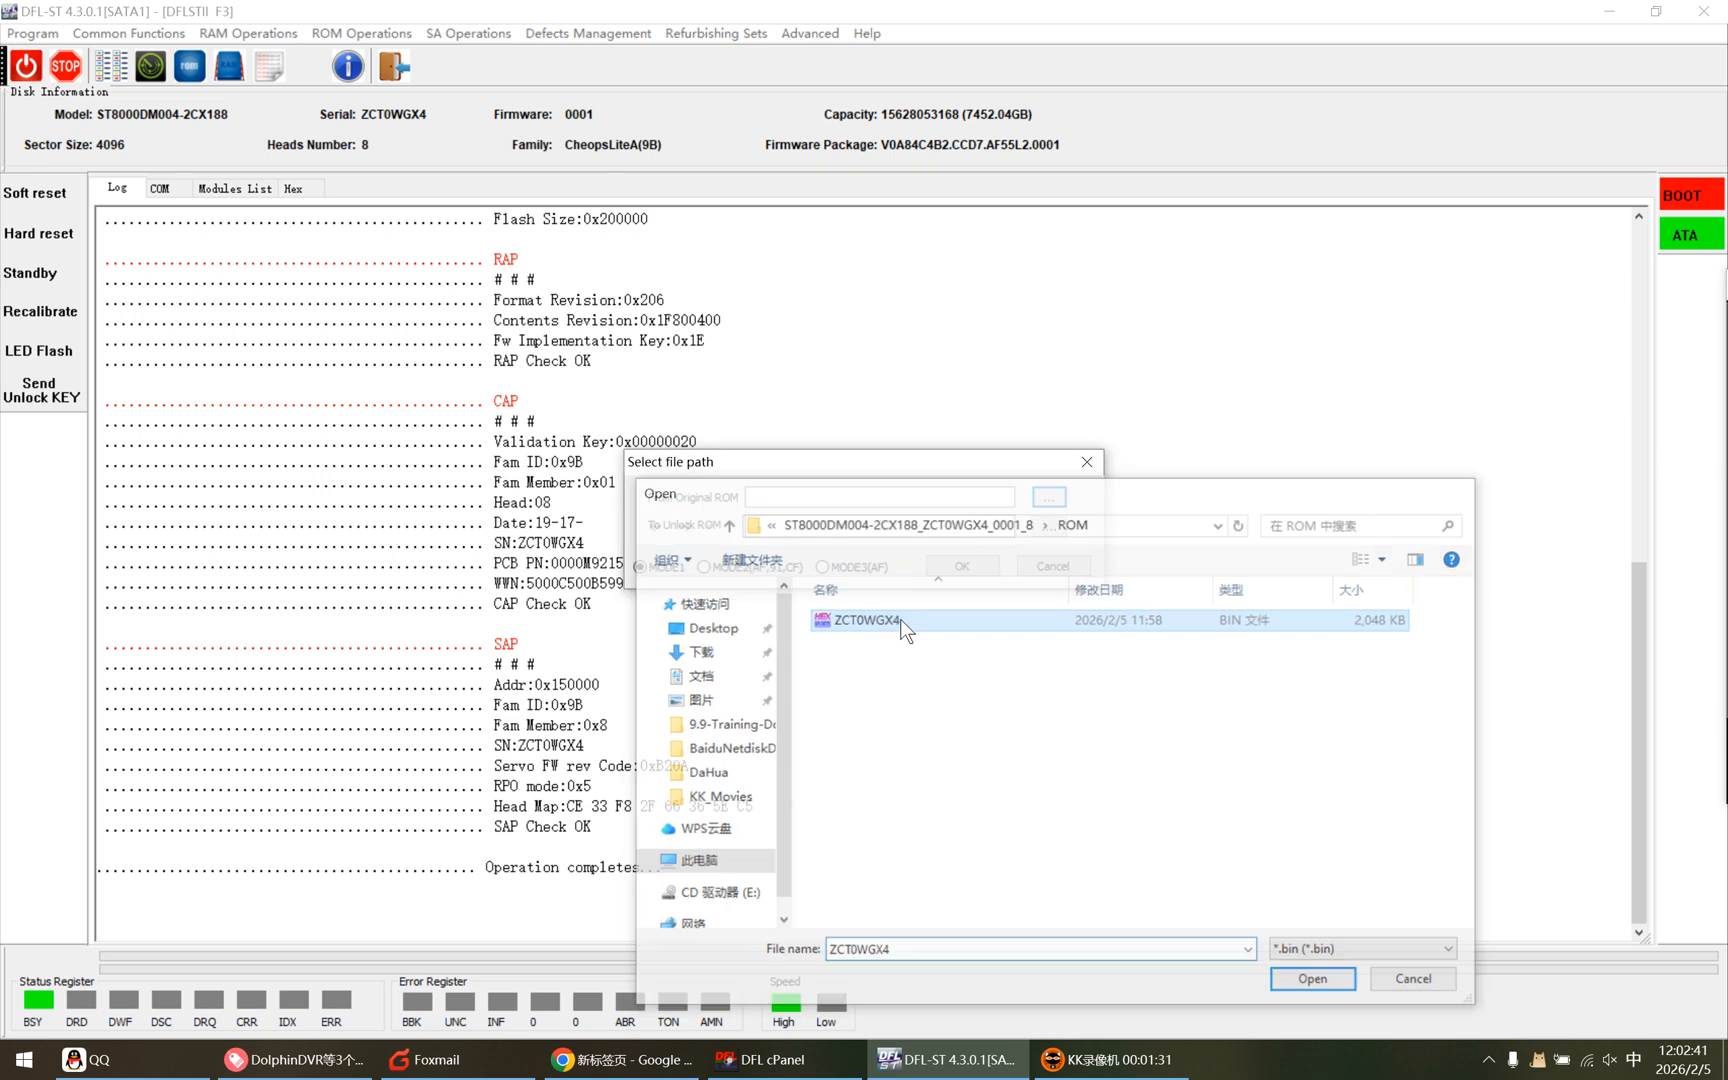
double_click(903, 622)
left_click(1062, 526)
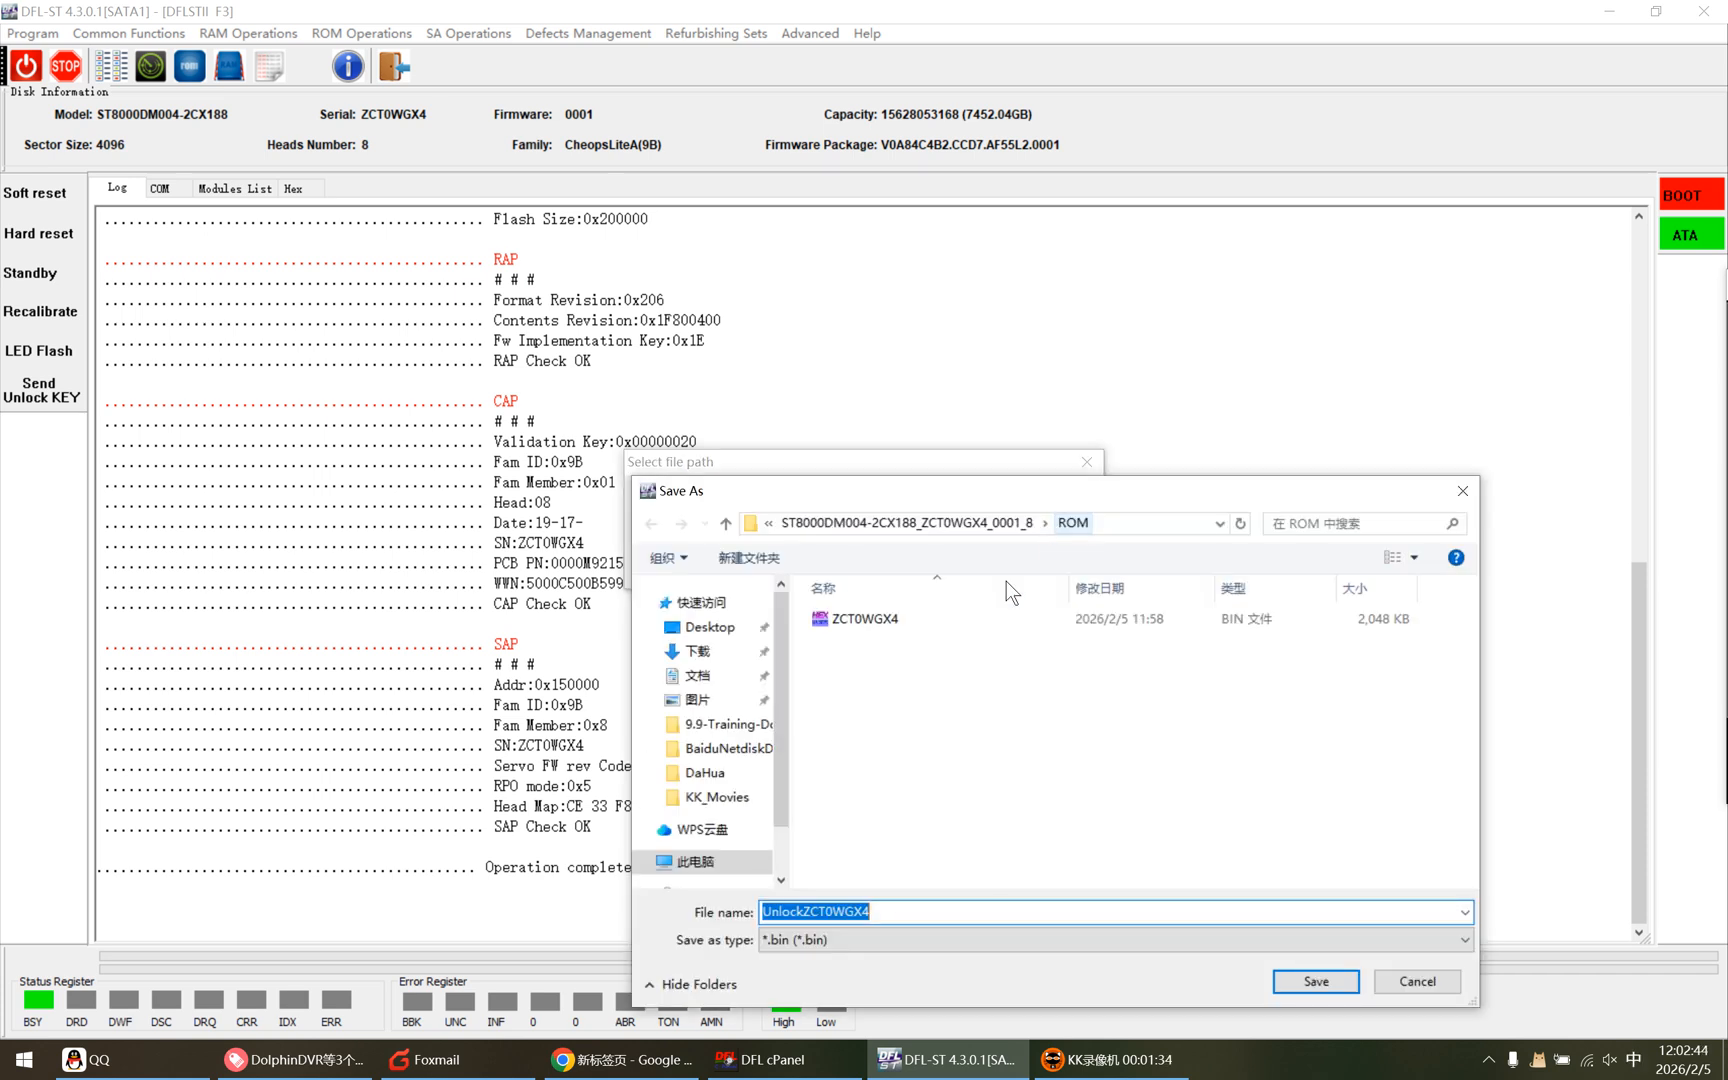
left_click(1316, 981)
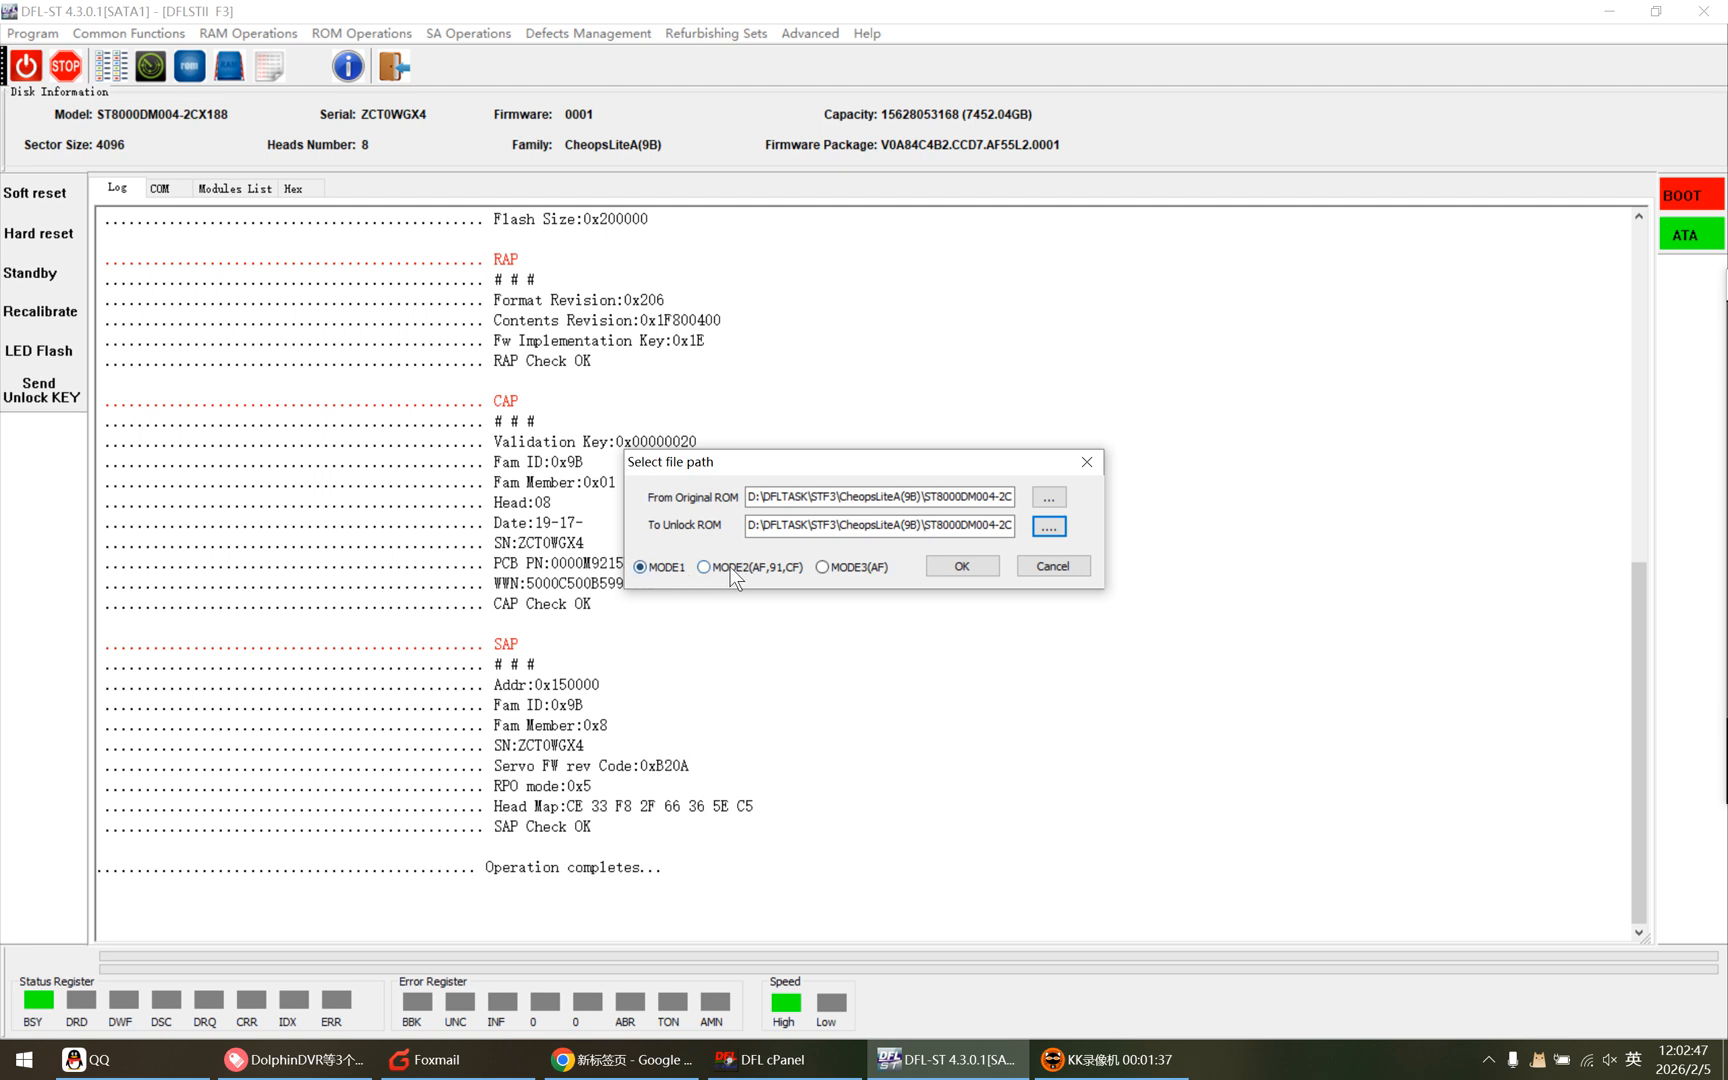
left_click(985, 567)
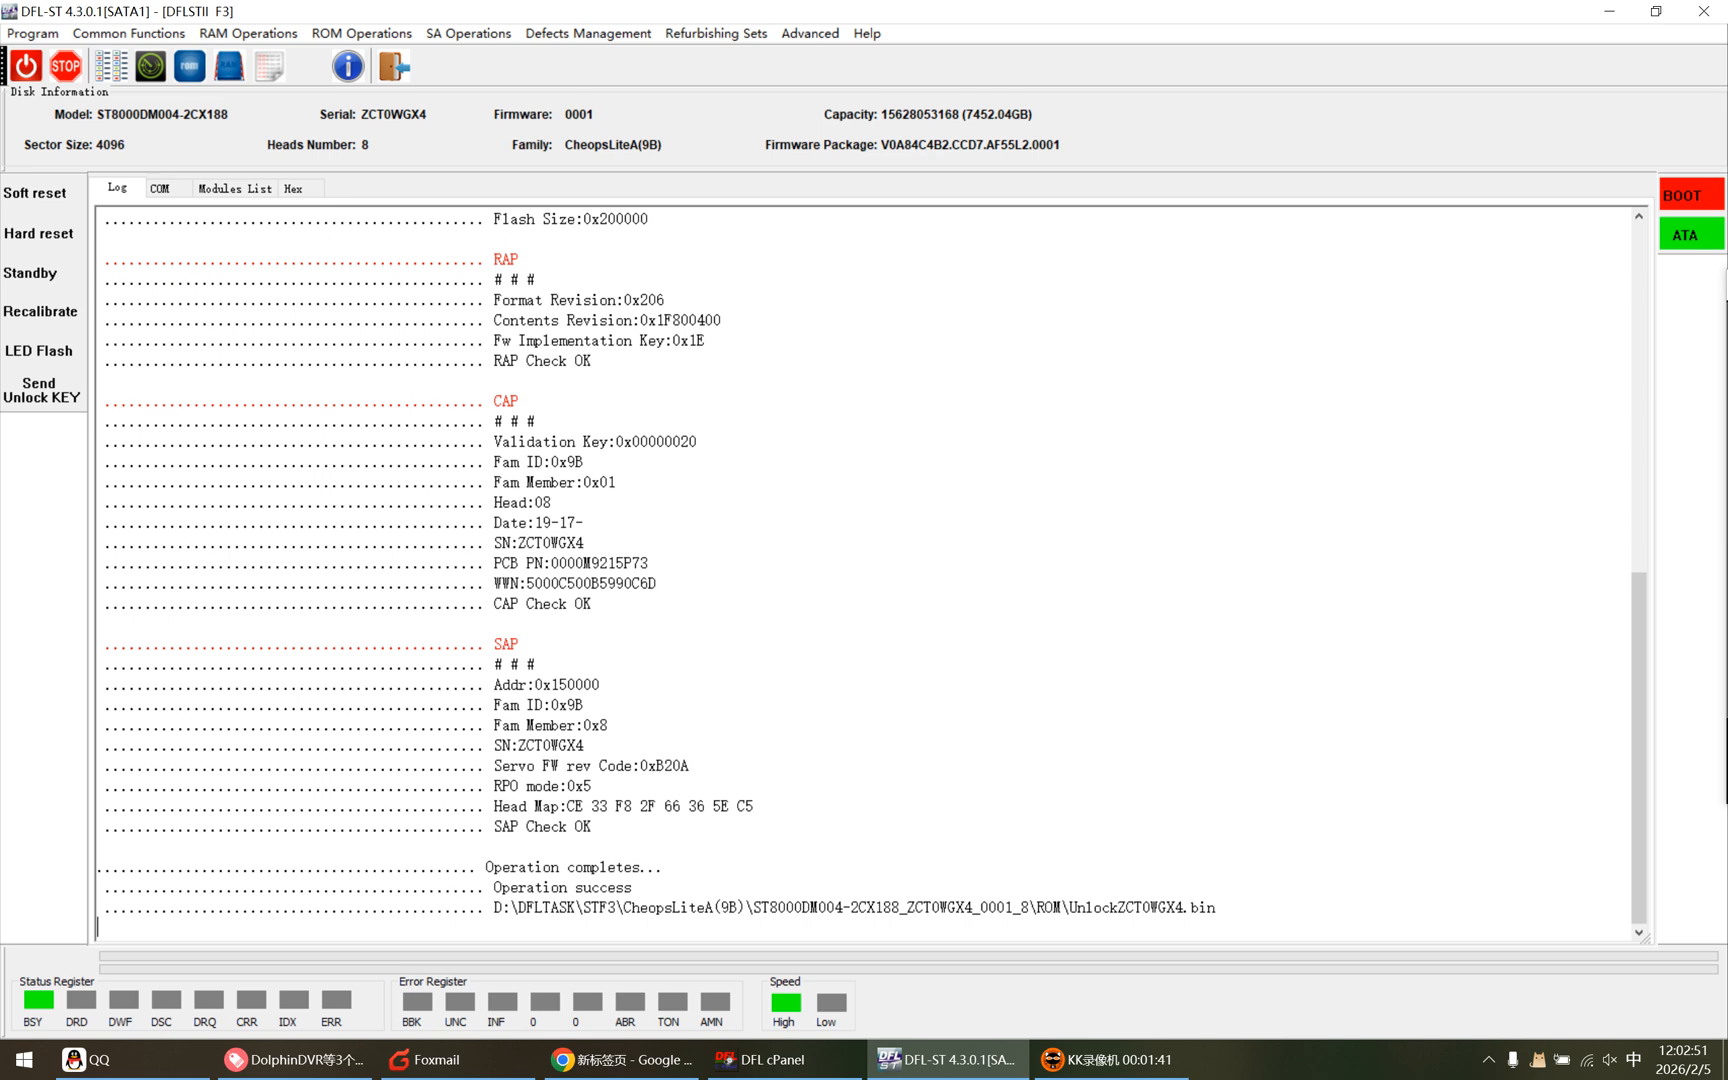
Step: Write UnlockZCT0WGX4.bin to the drive's ROM without short at baud rate 460800, and check the ROM file path in the log
left_click(361, 33)
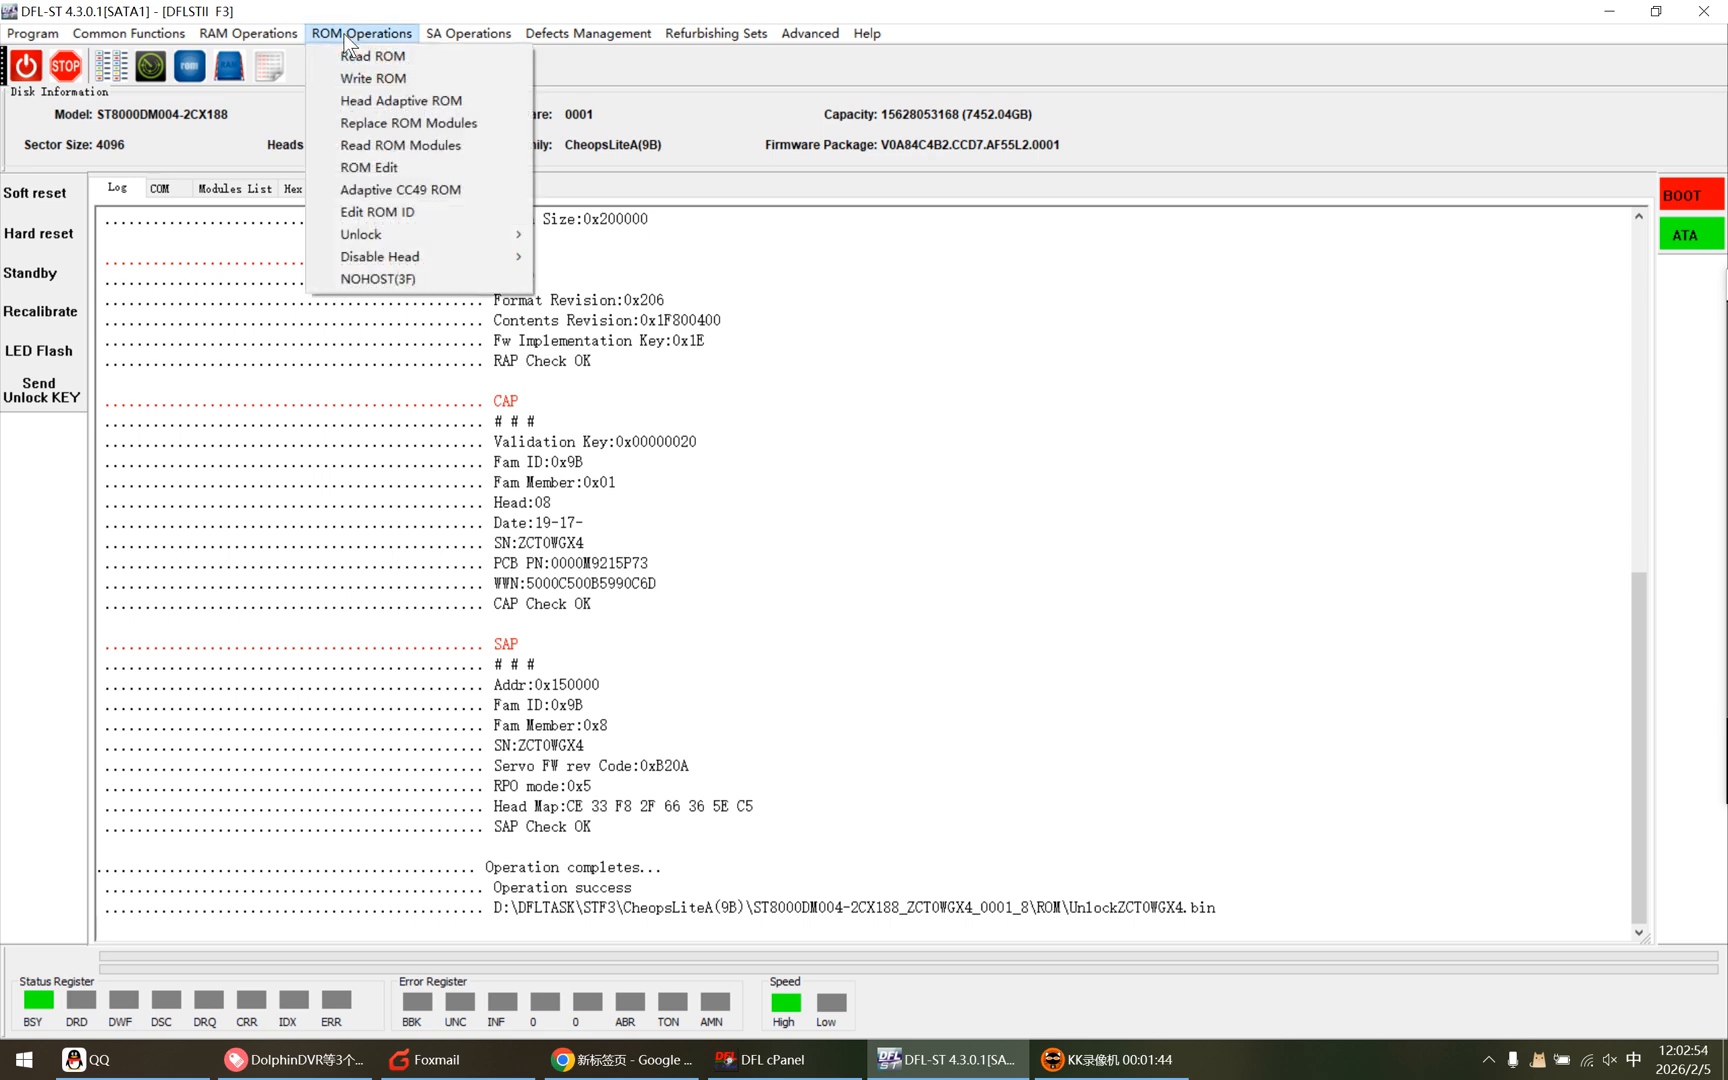
left_click(404, 82)
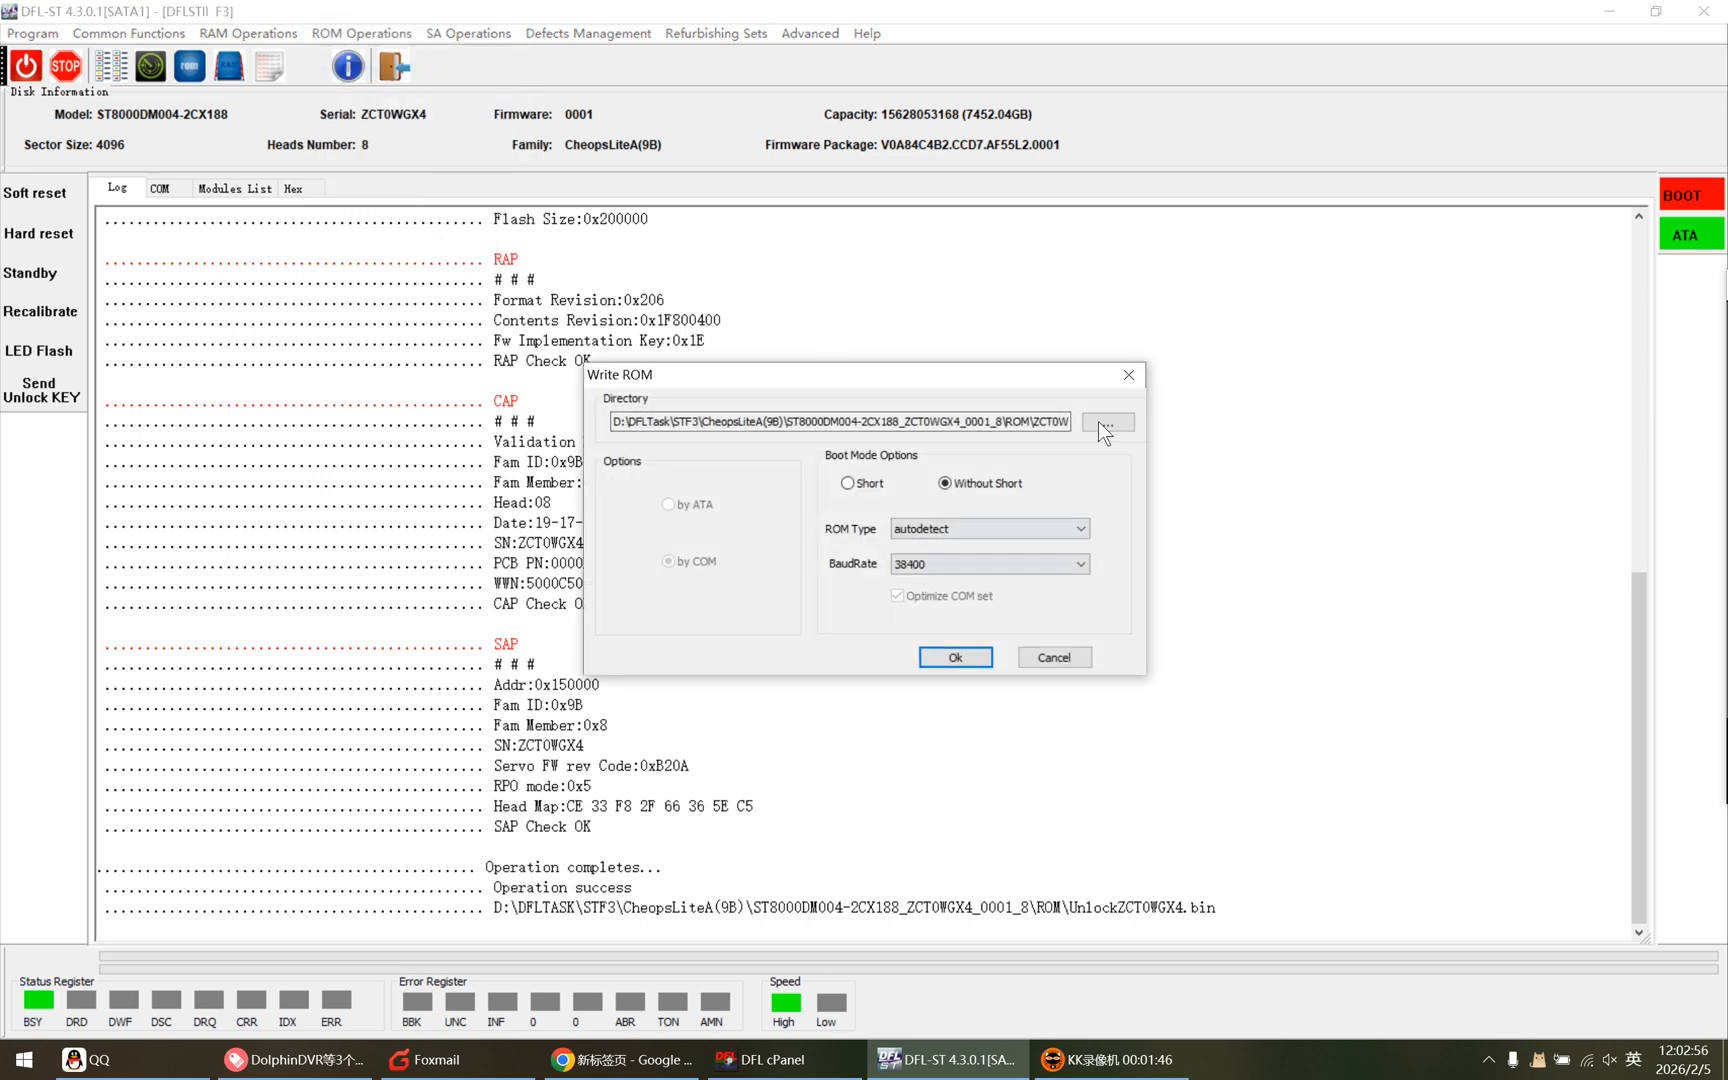
left_click(1098, 421)
double_click(873, 530)
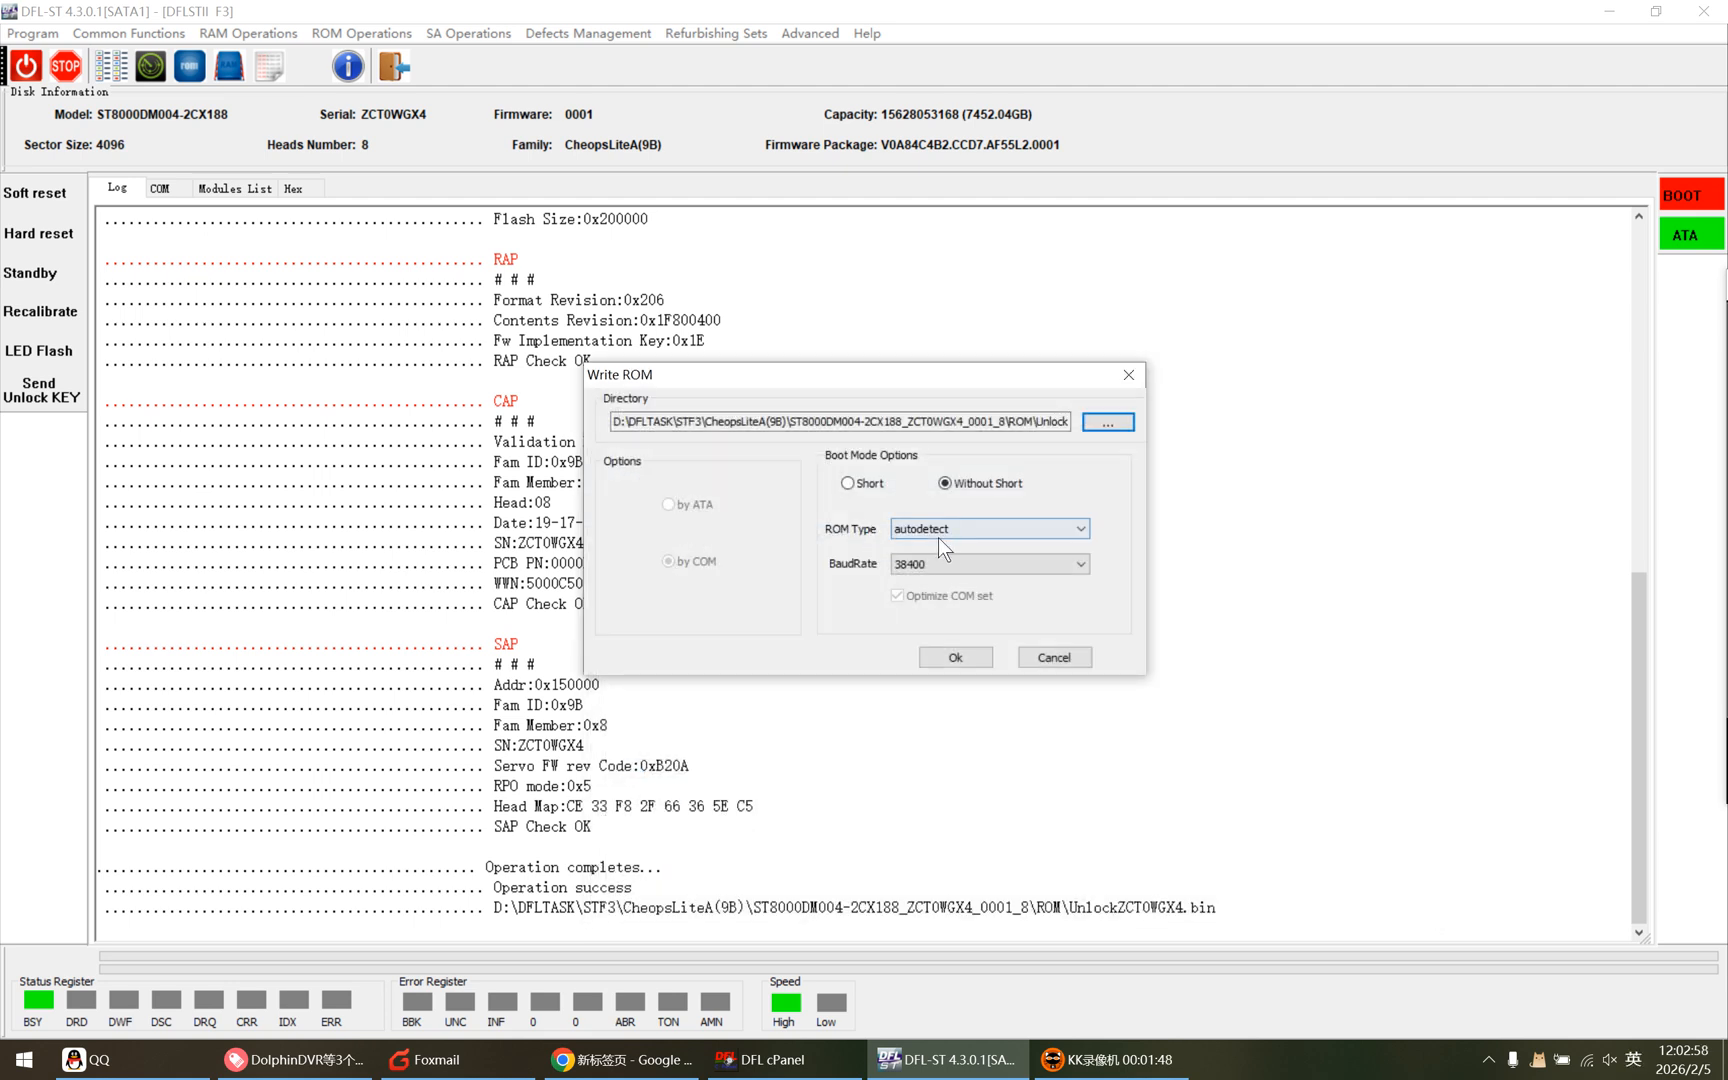
left_click(1045, 564)
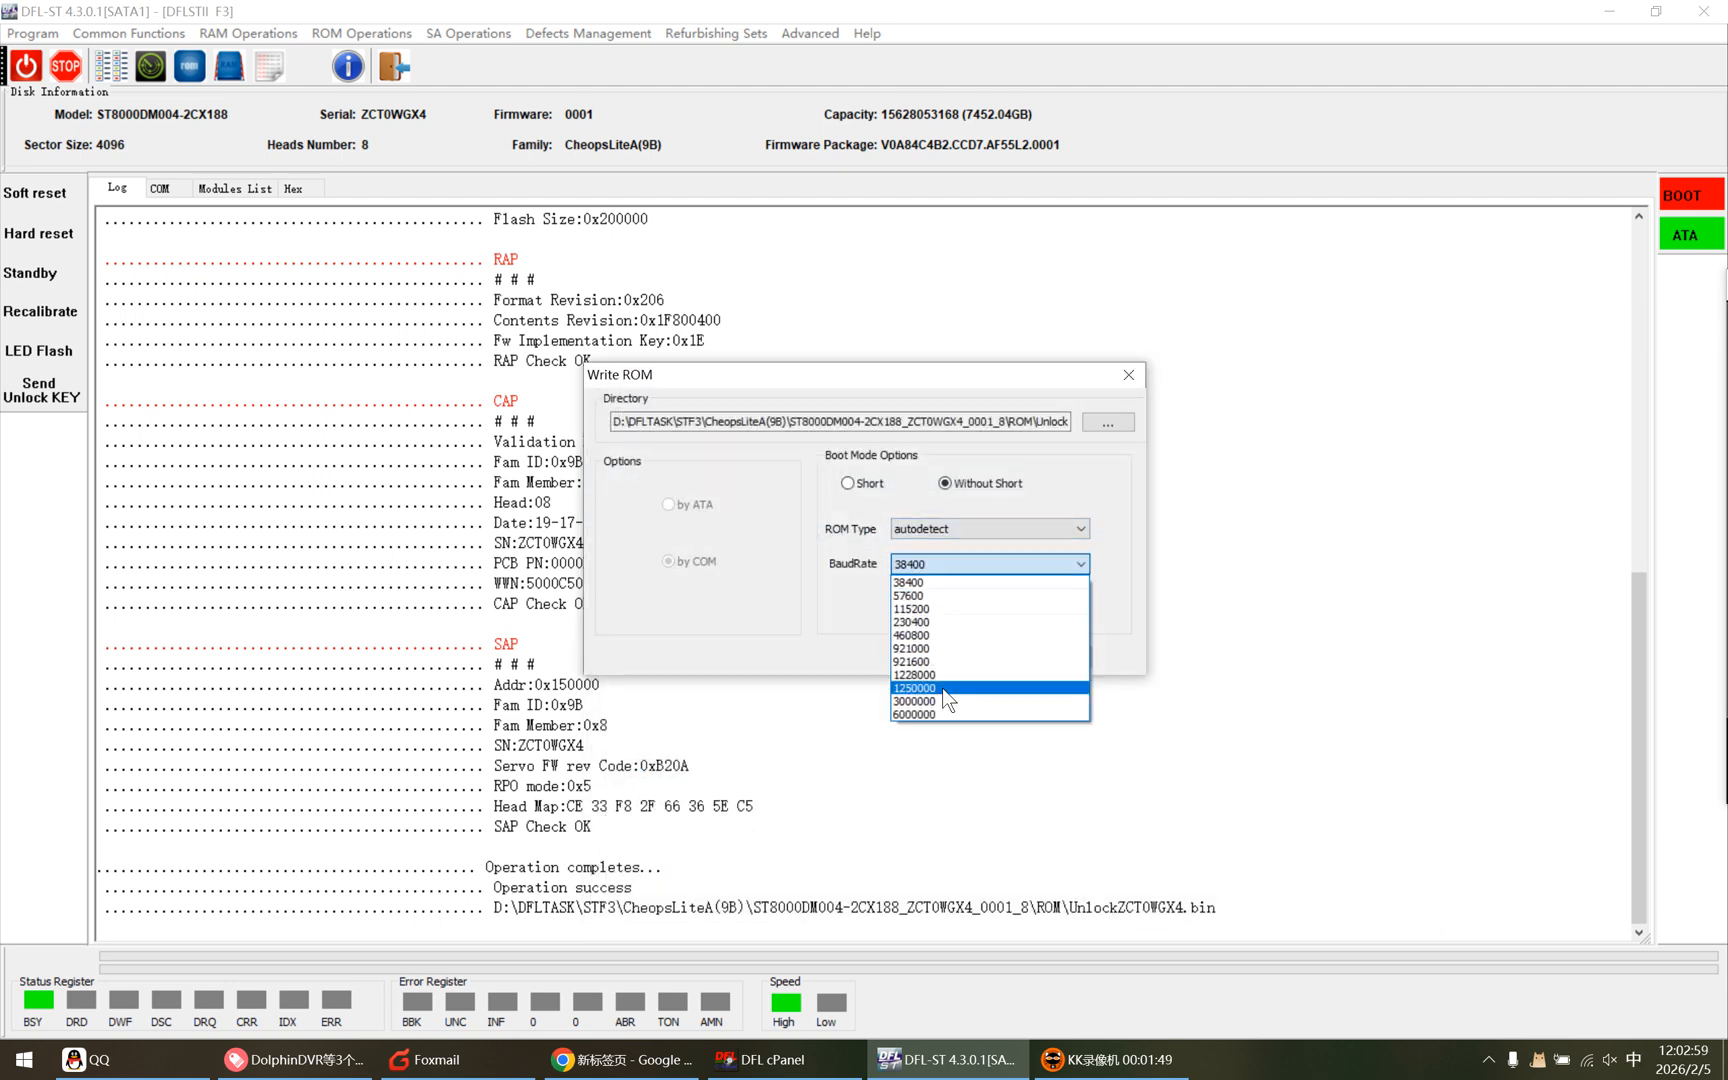
left_click(921, 636)
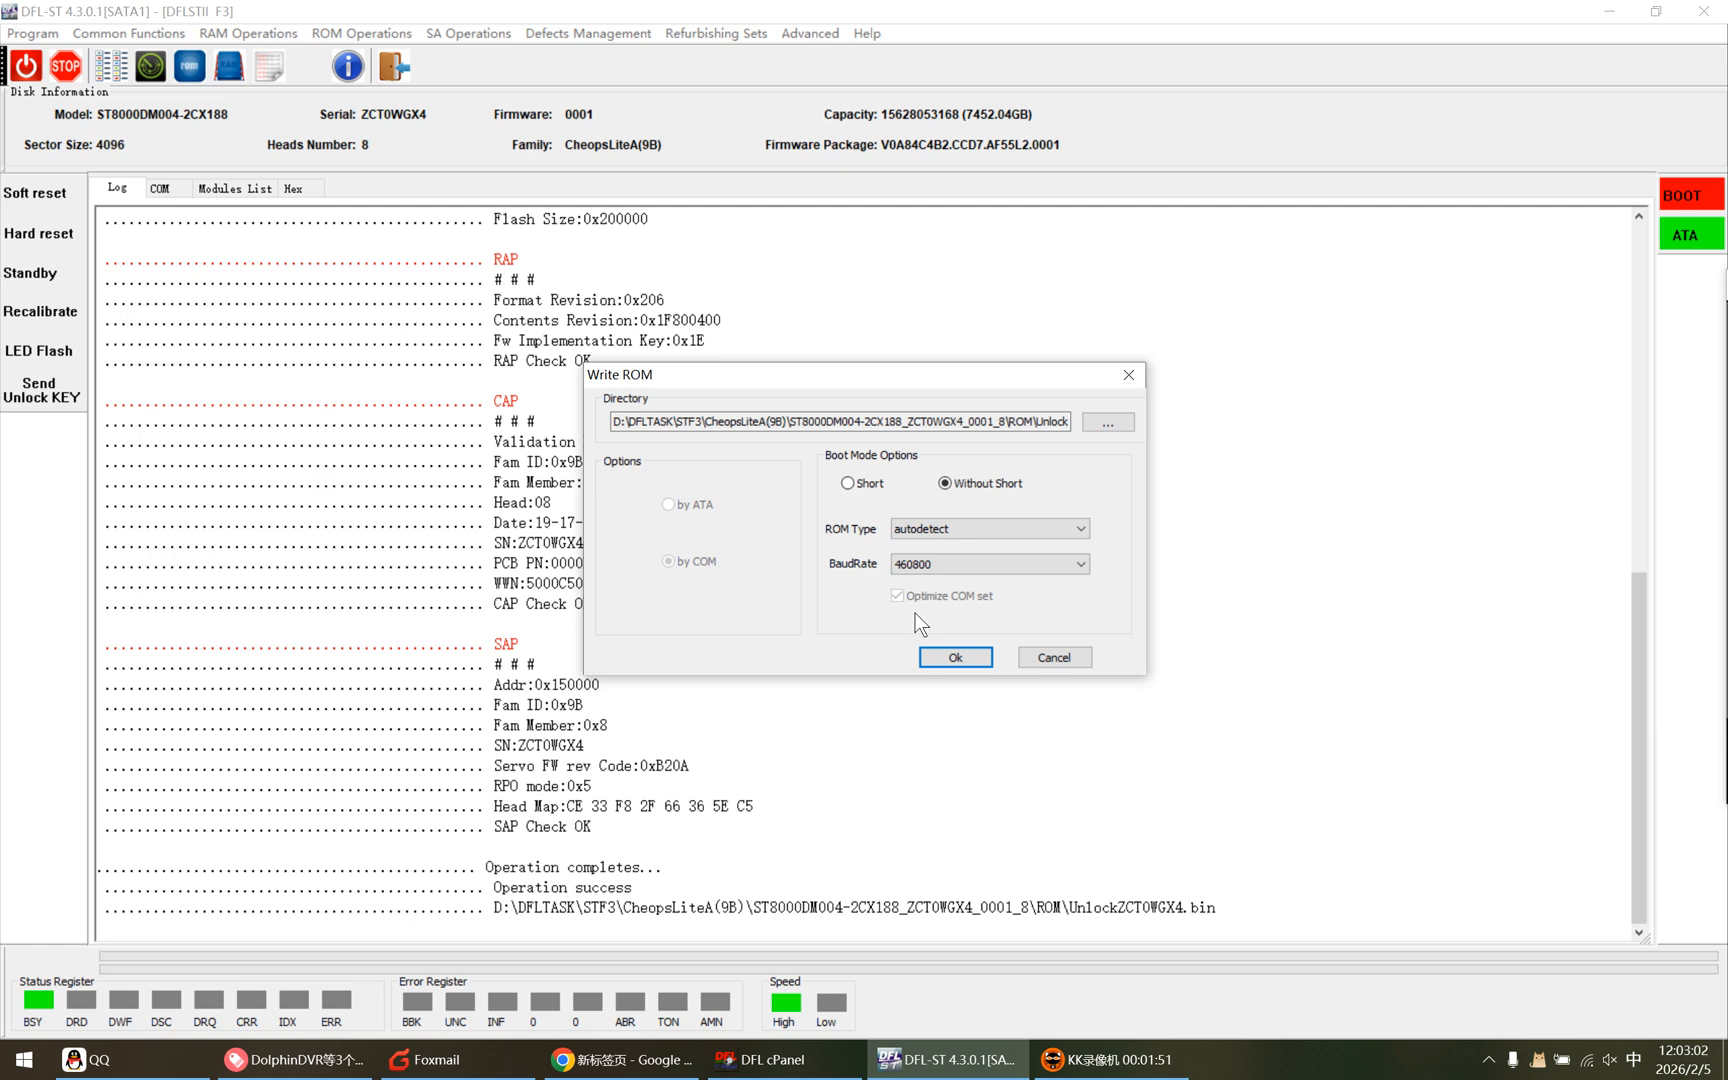
left_click(976, 656)
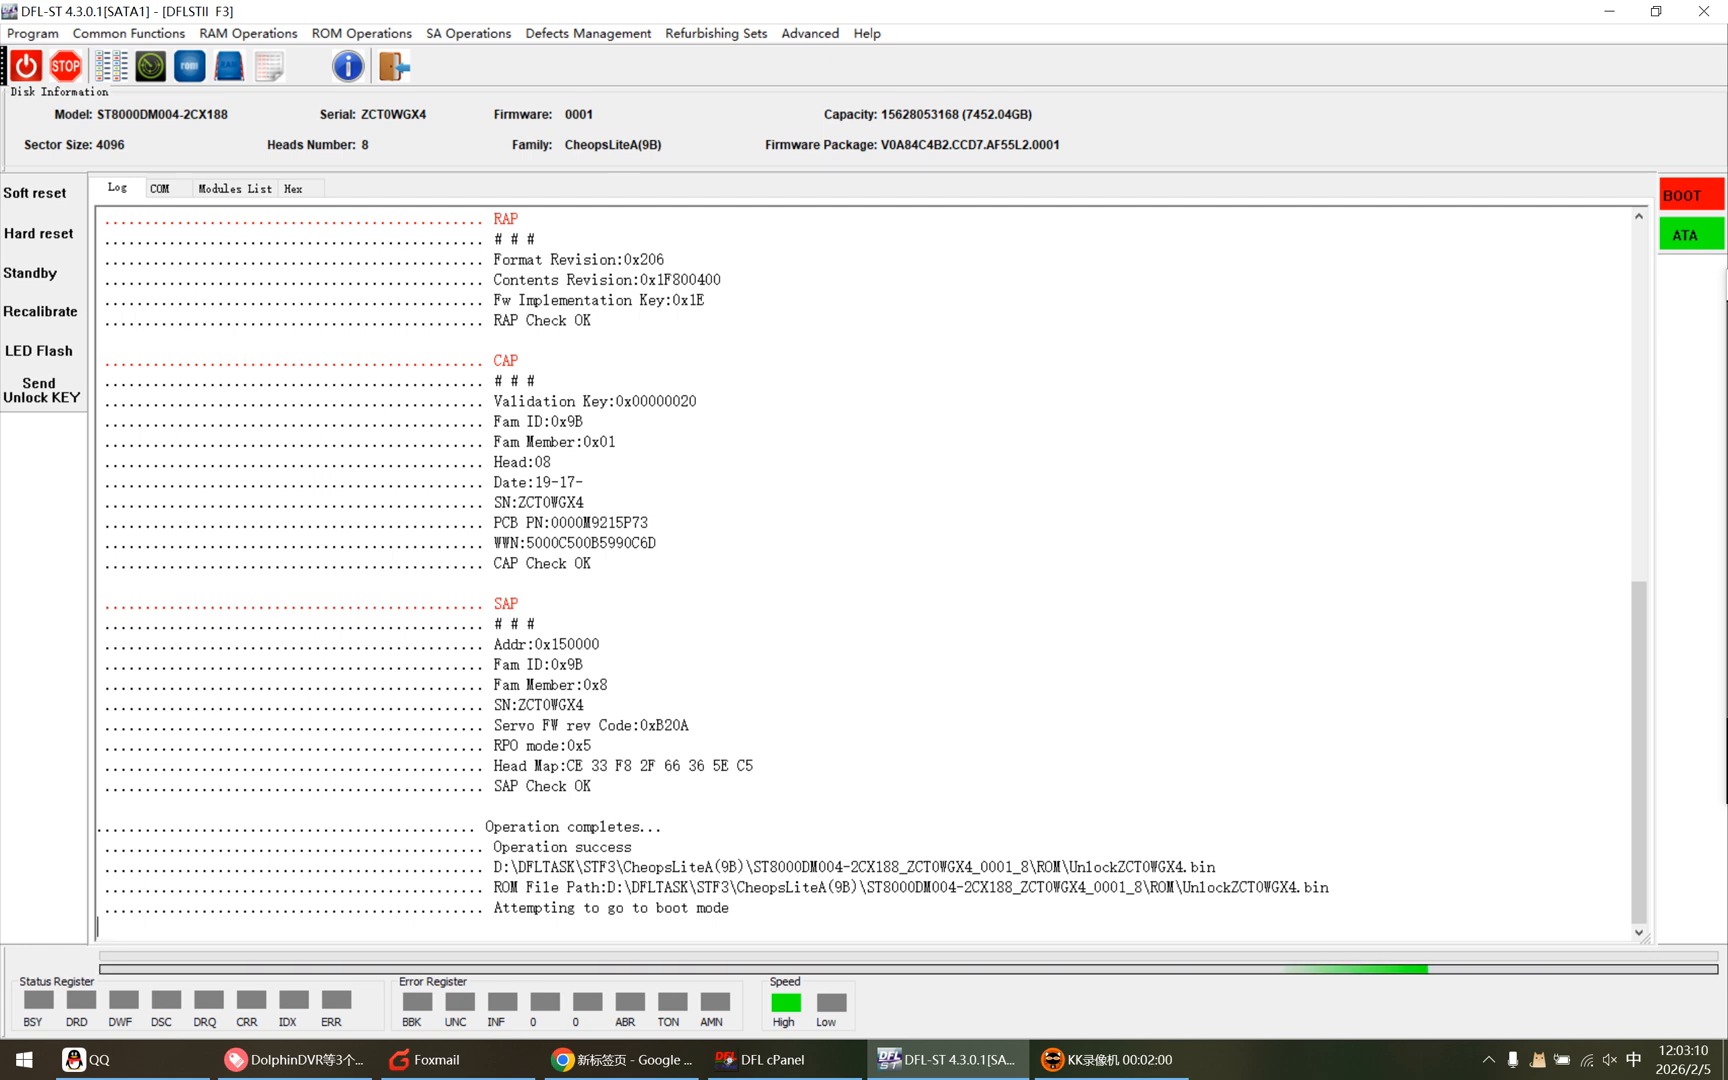
left_click_drag(1329, 887, 130, 887)
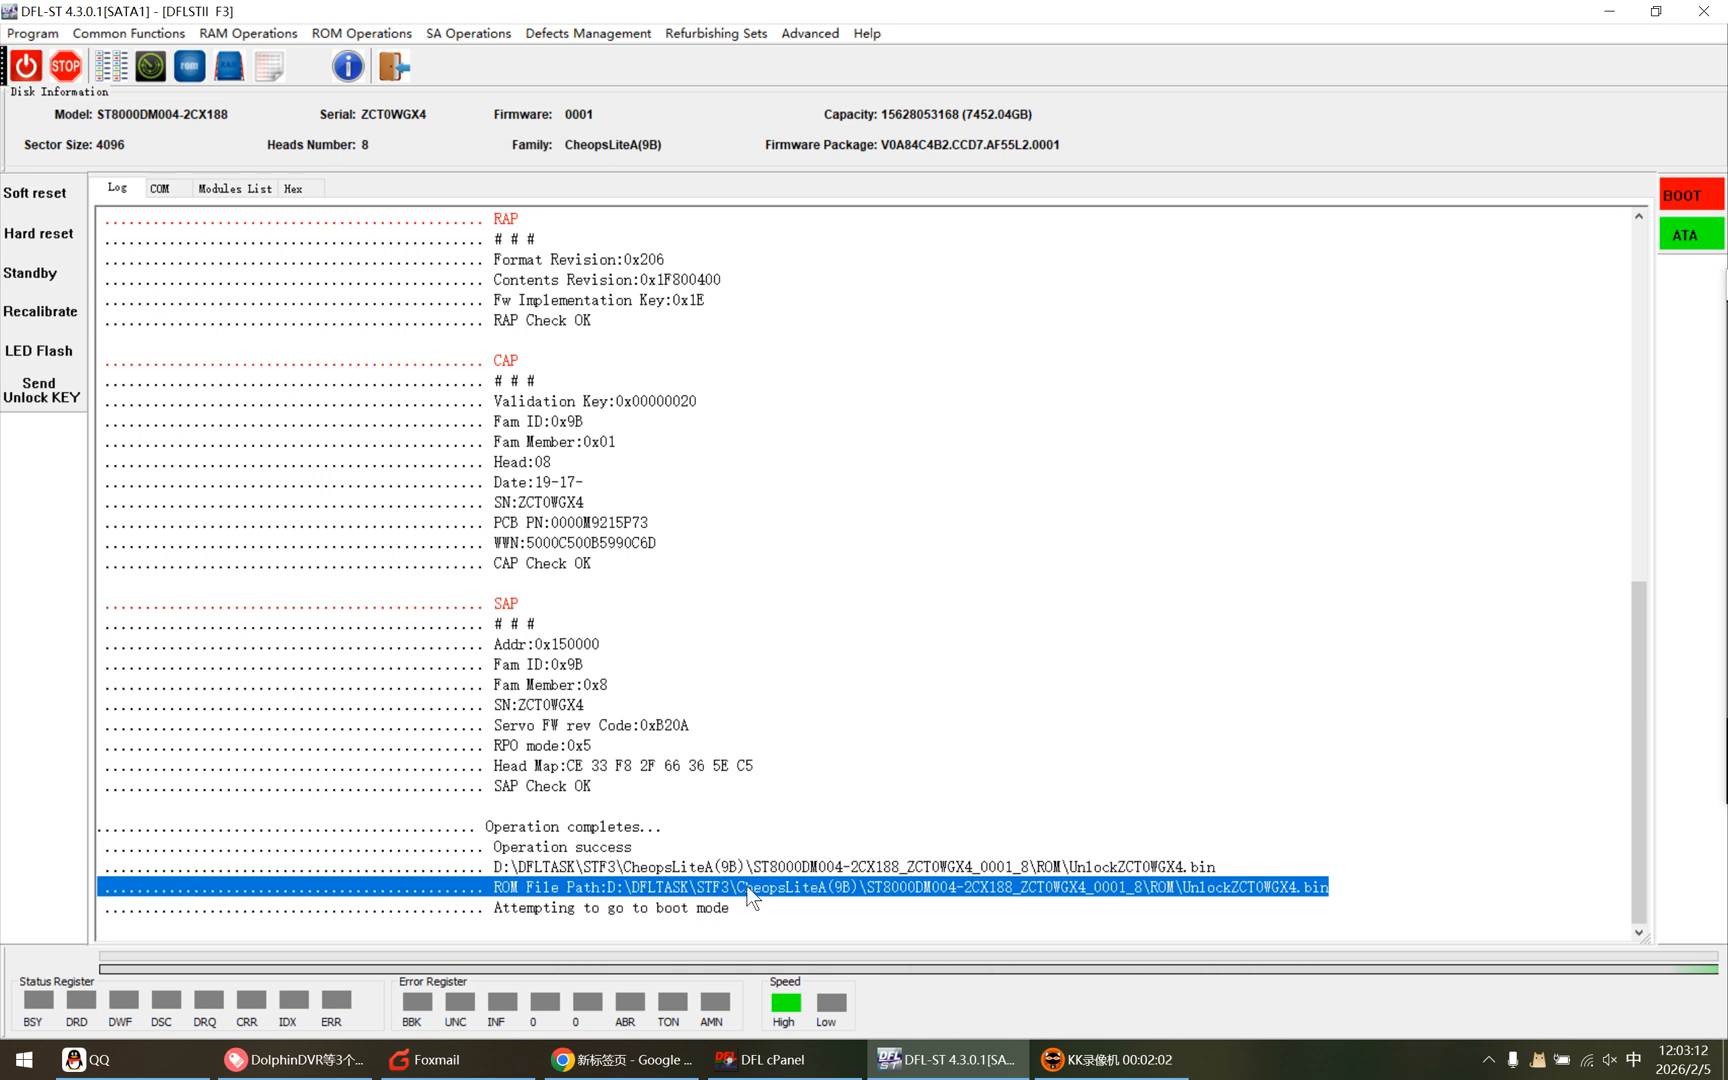
left_click(1340, 888)
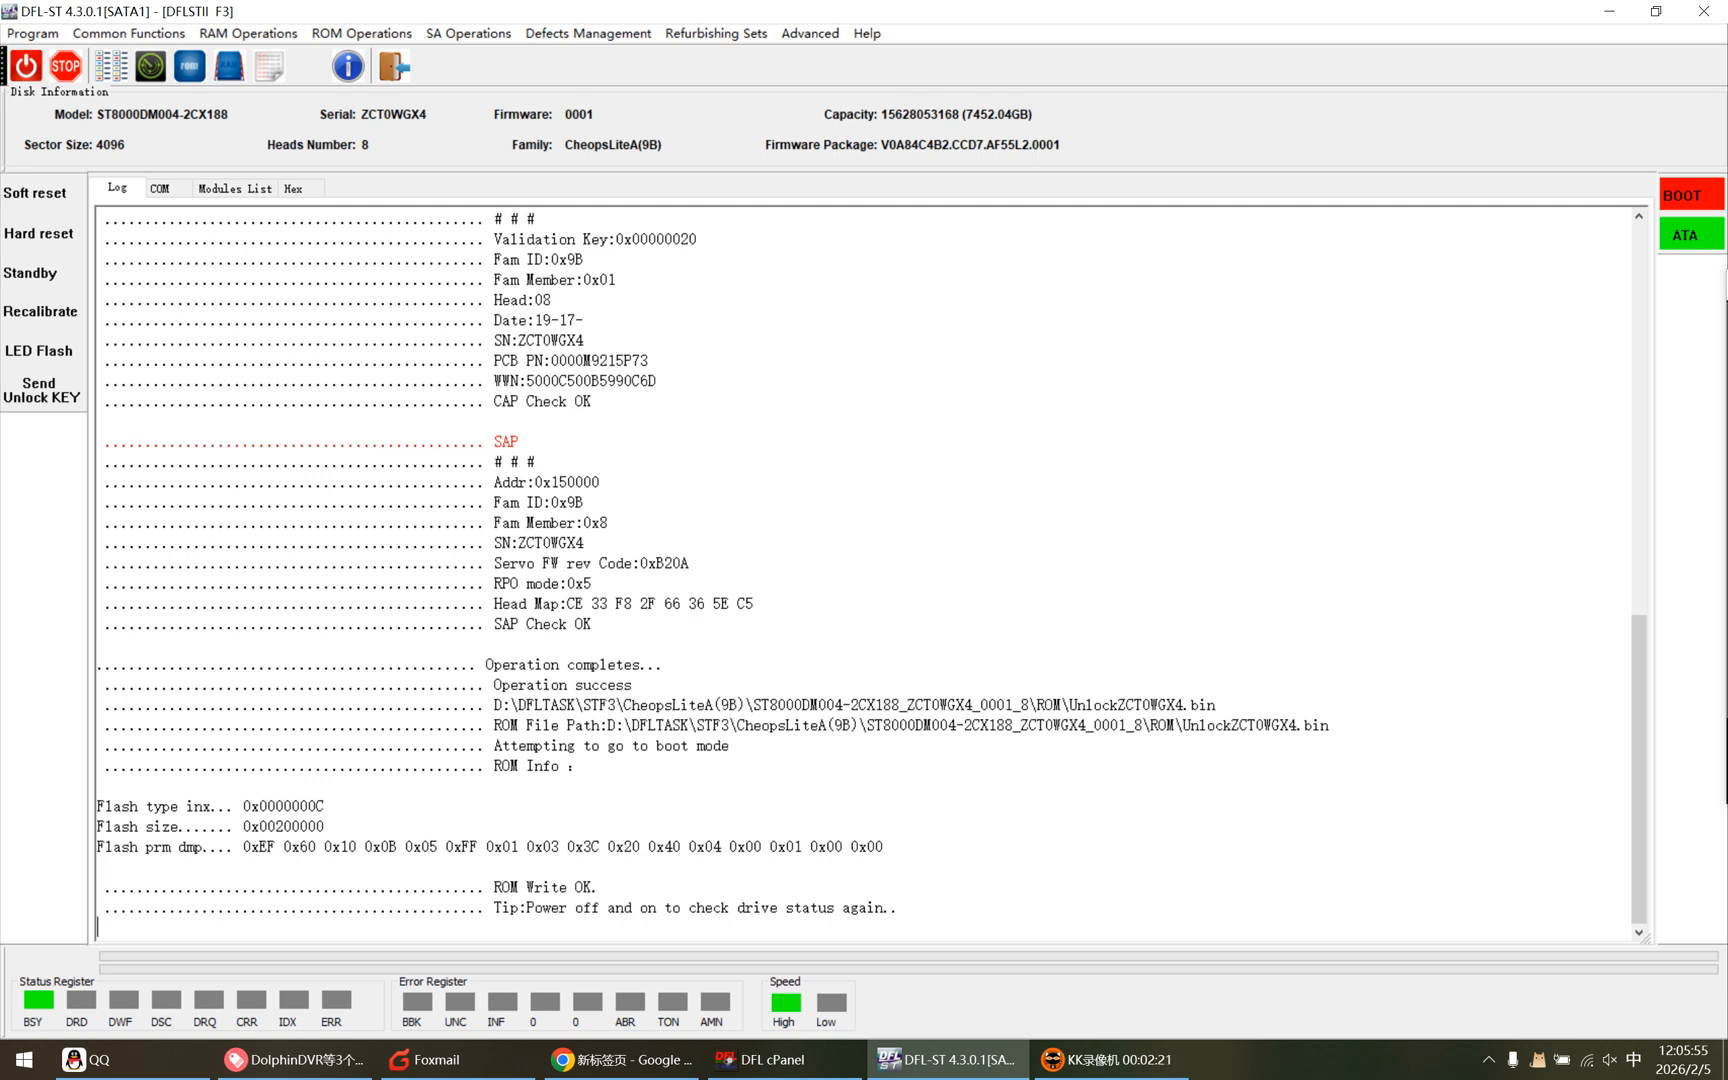
Step: Power-cycle the drive with the COM terminal in view and send the unlock key
left_click(160, 188)
left_click(27, 68)
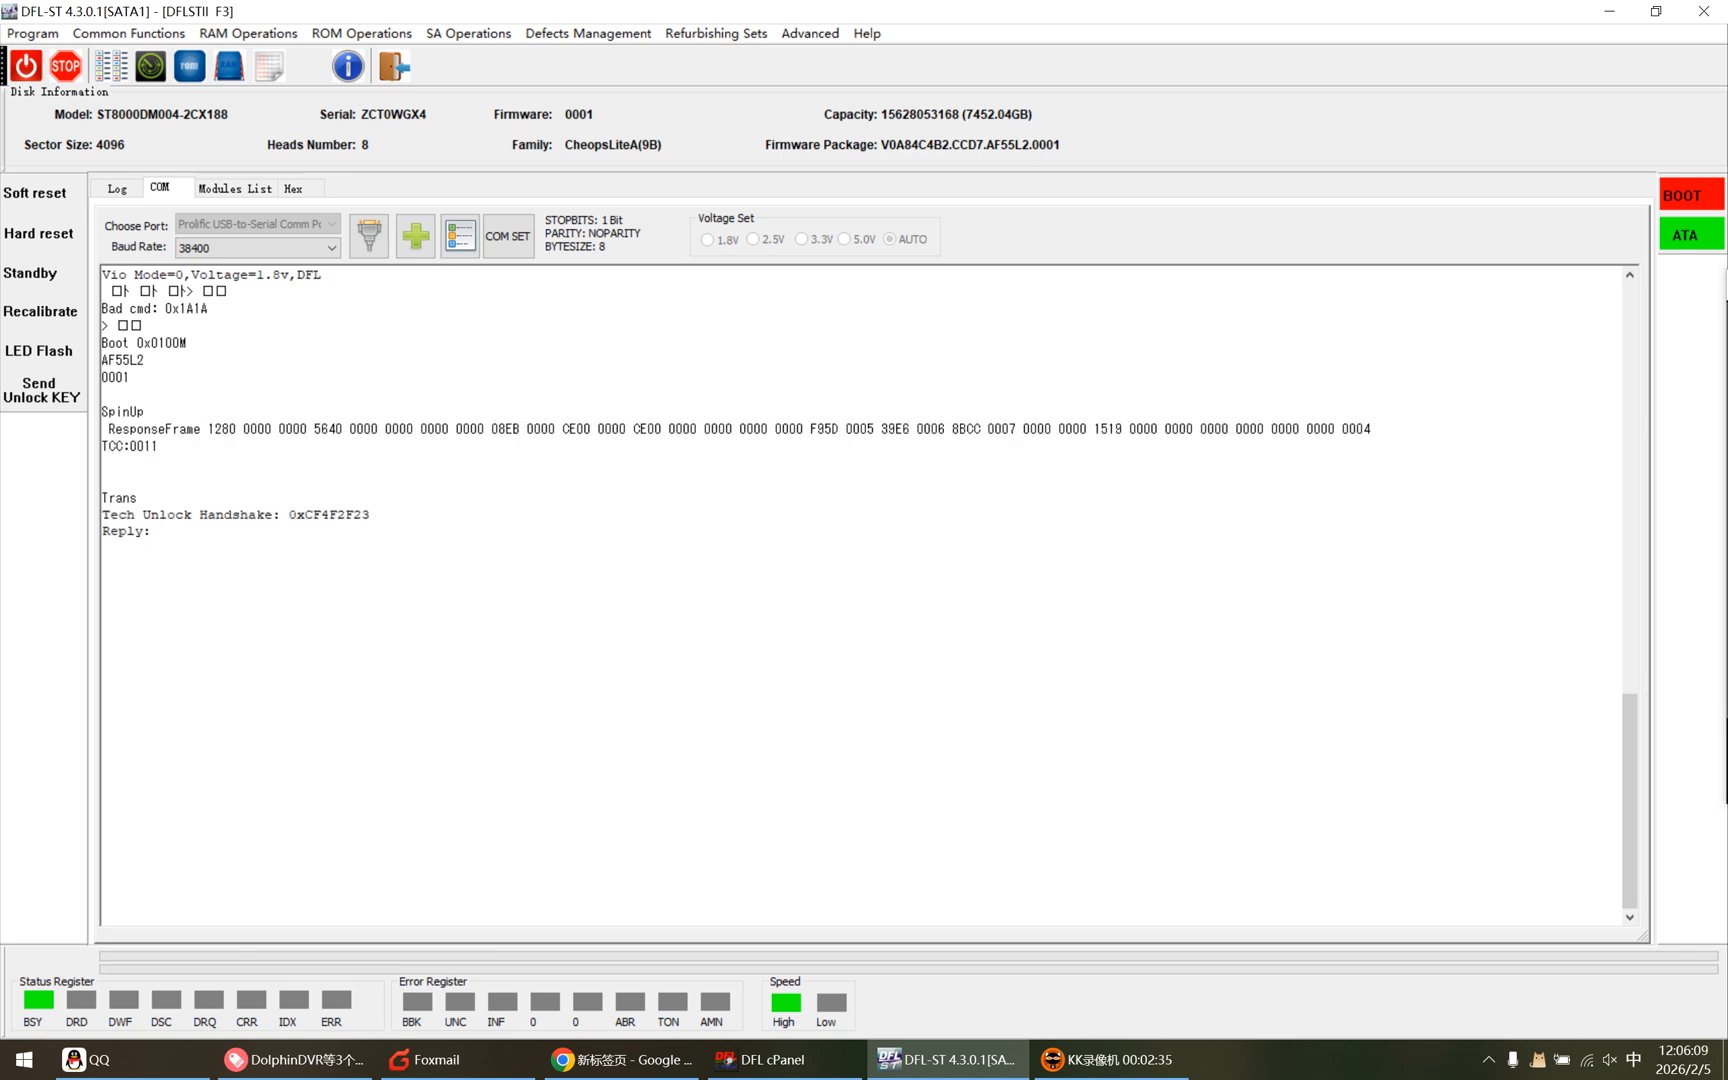
left_click(54, 397)
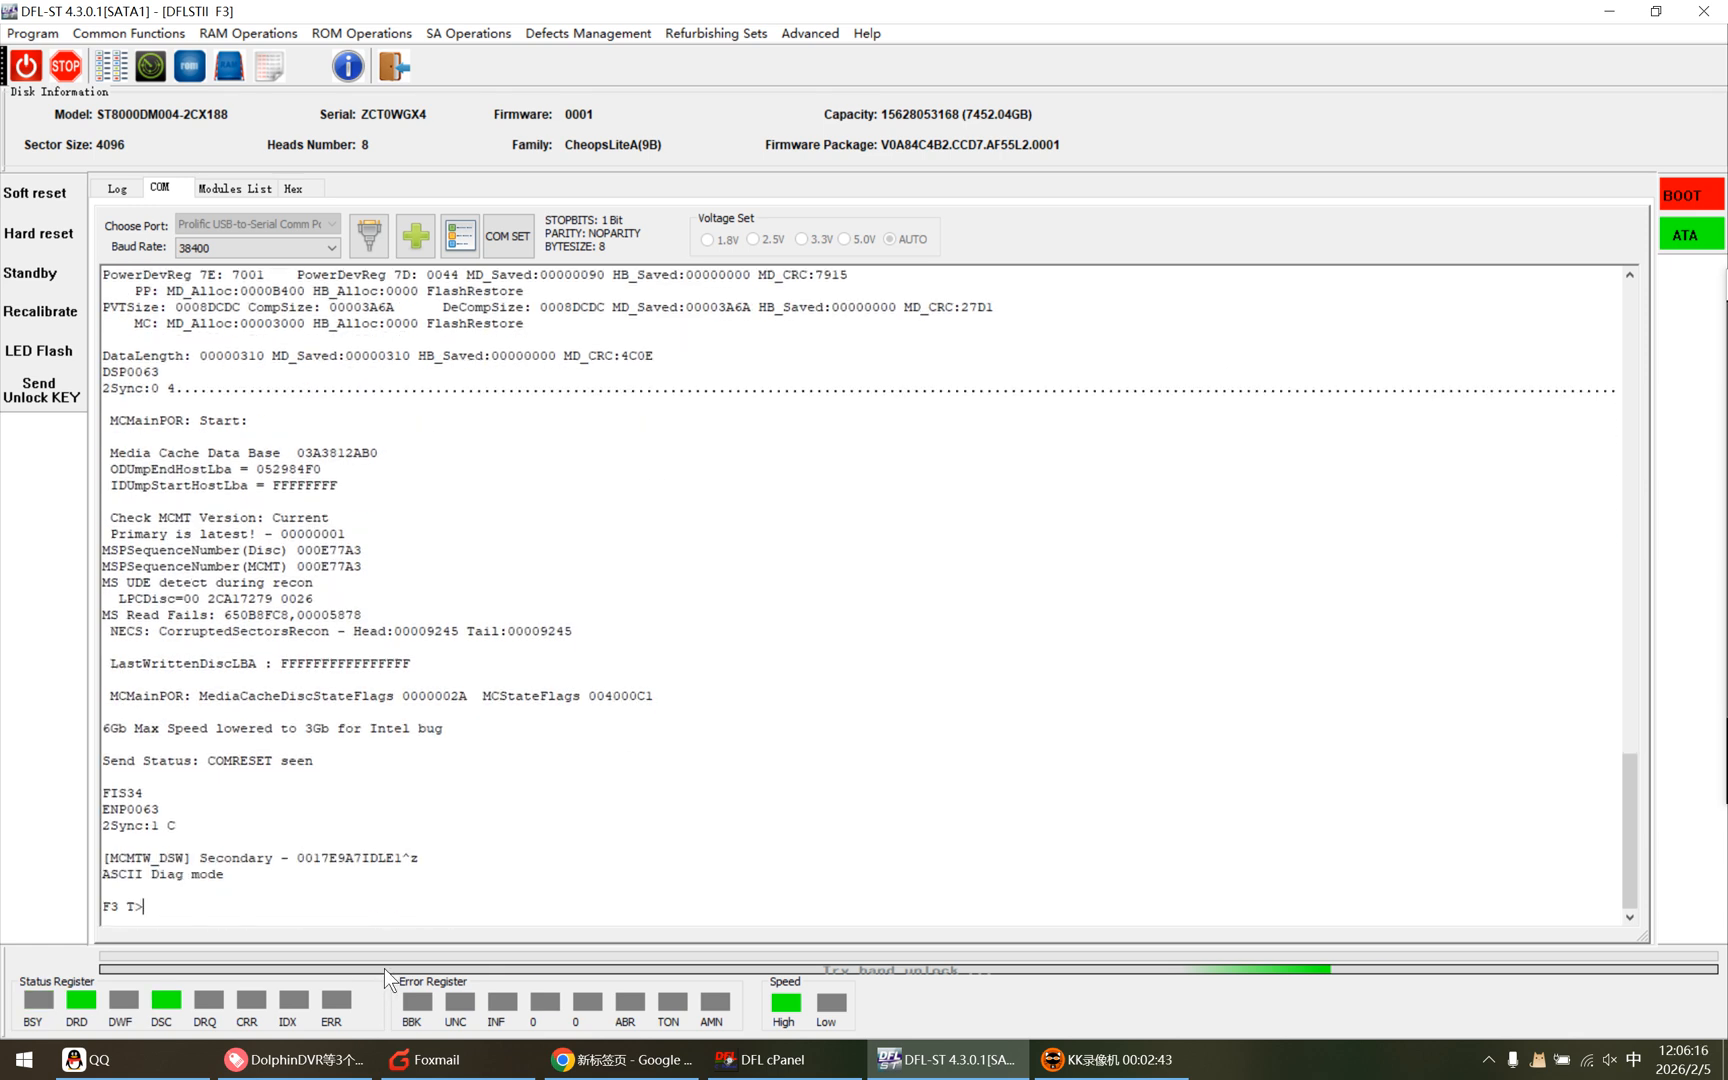
Step: Test the unlocked diagnostic port by sending the ^L and ^T commands in the COM terminal
key("ctrl+l")
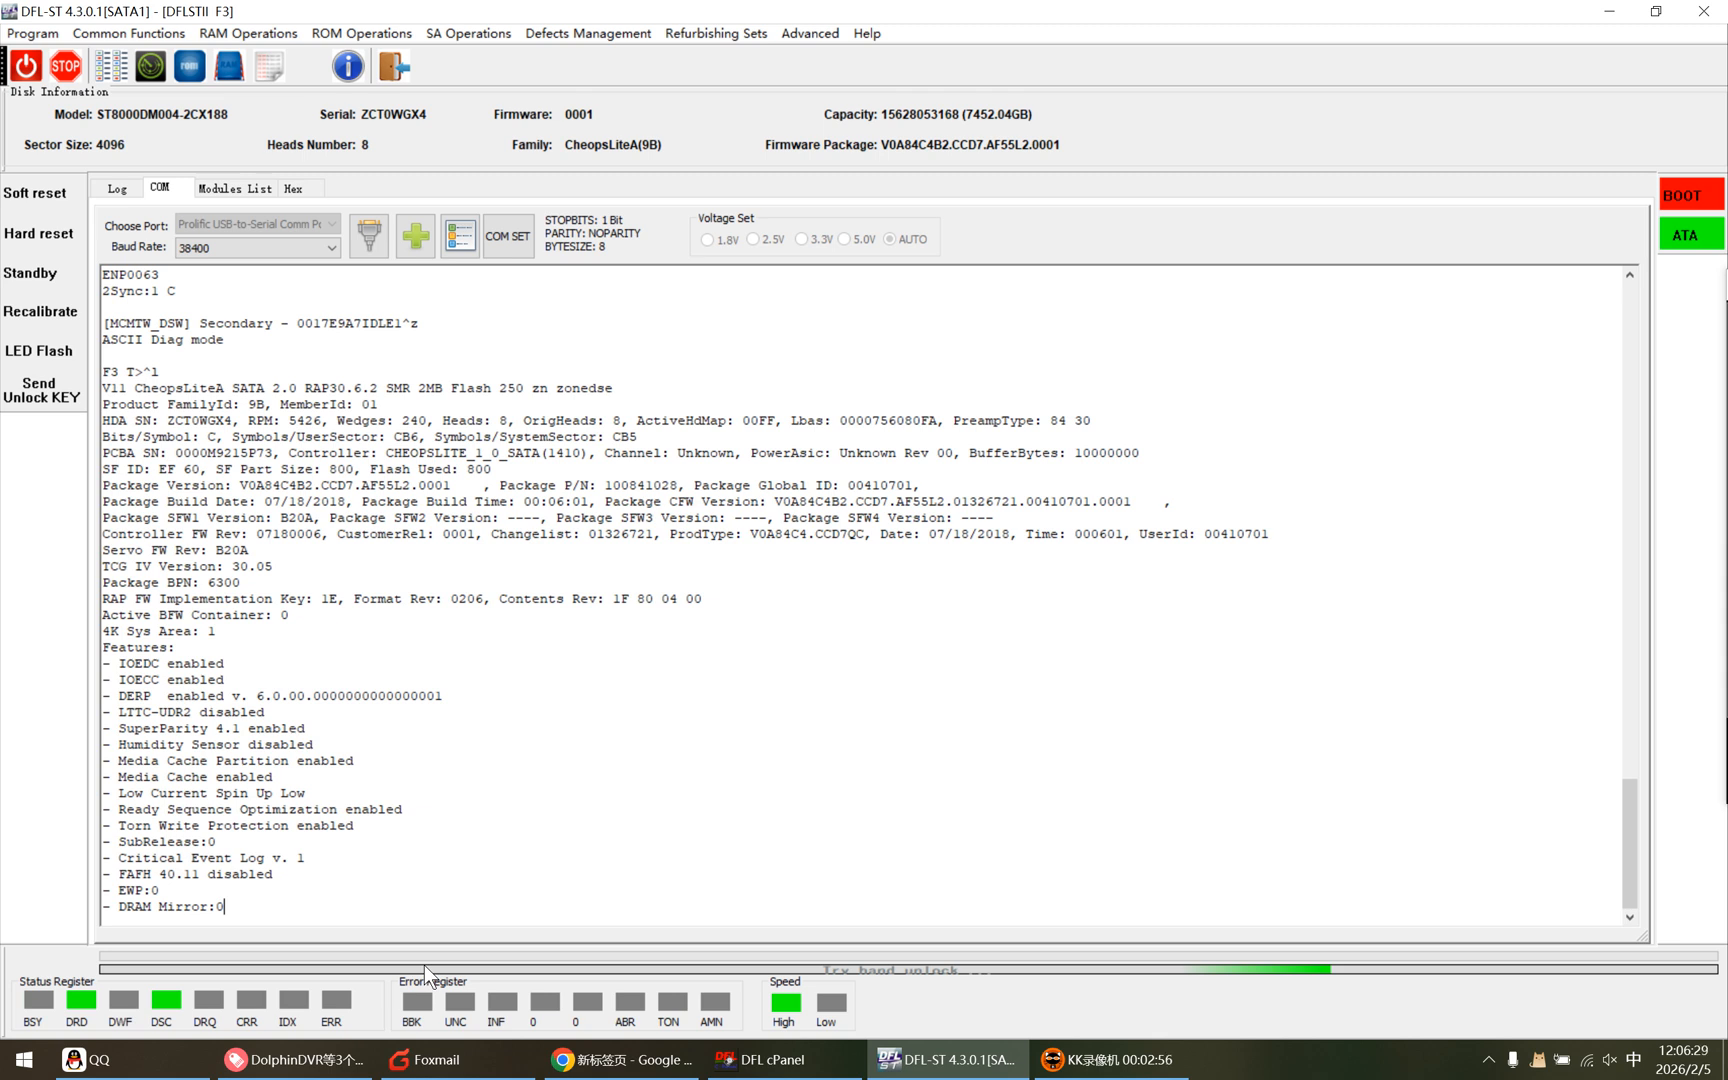
key("ctrl+t")
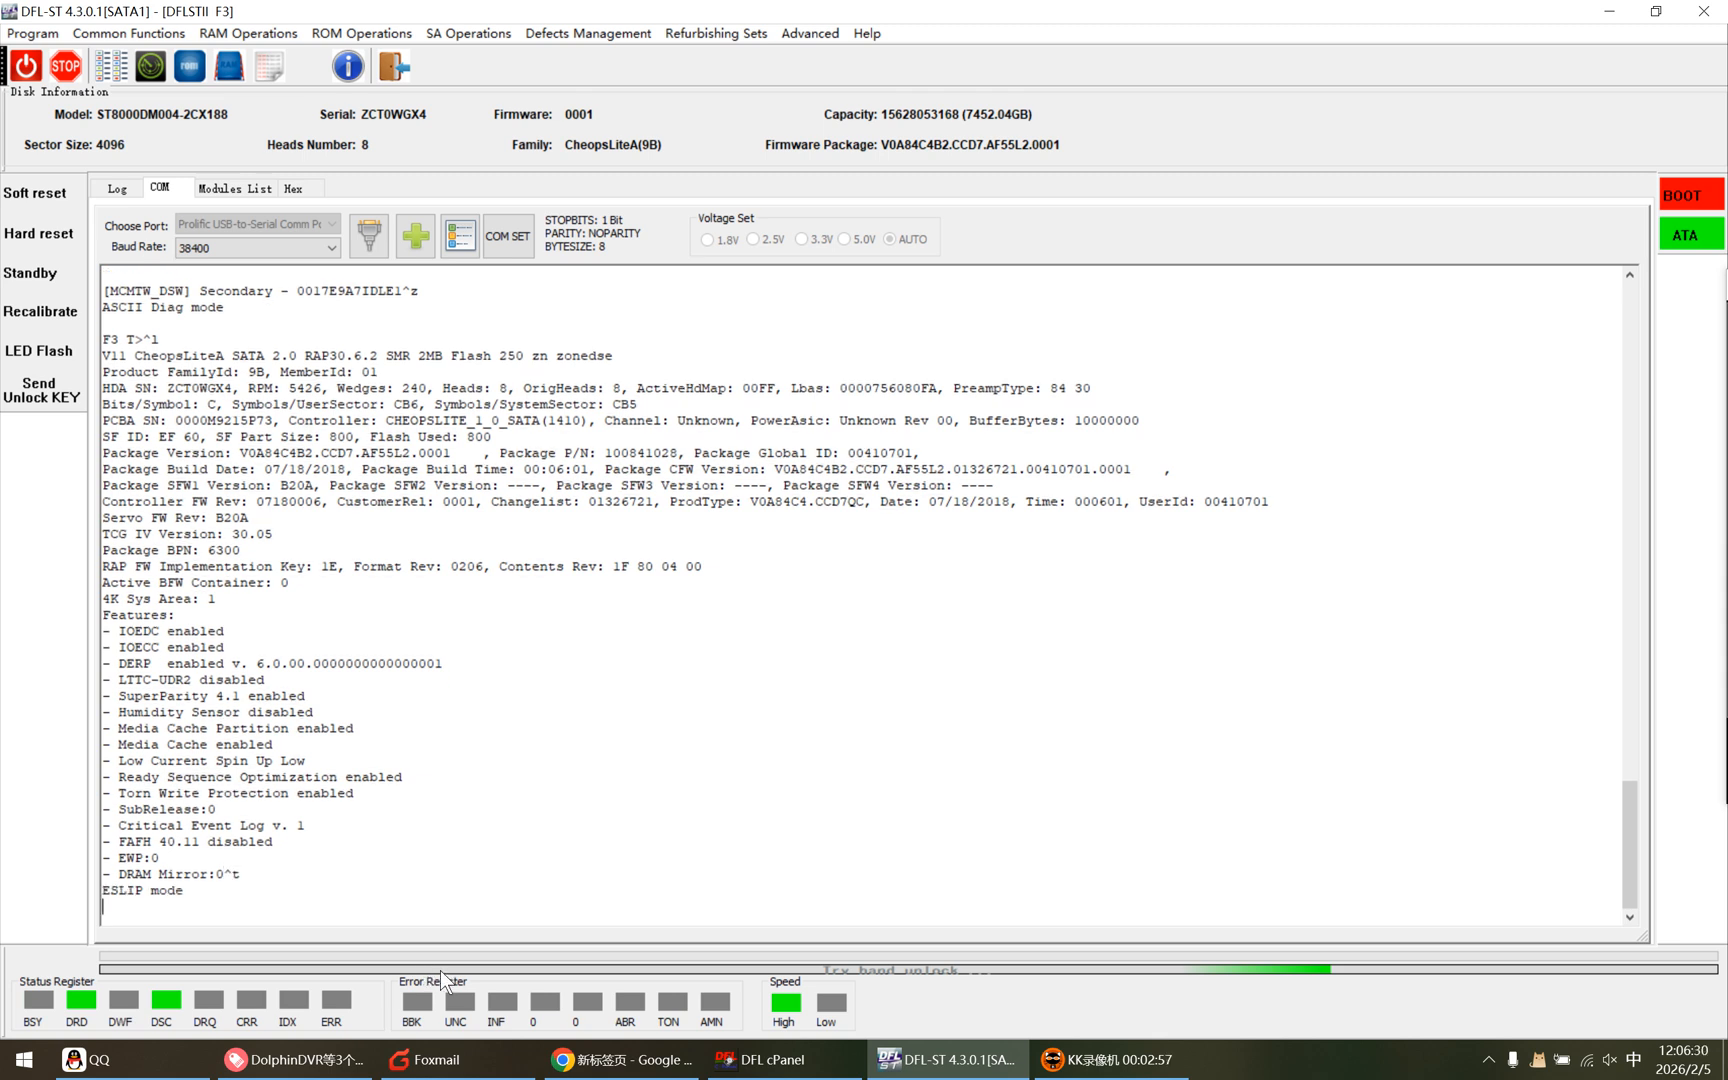
Step: Load the SYS file list for reading with drive series .12 and ATA mode
left_click(468, 33)
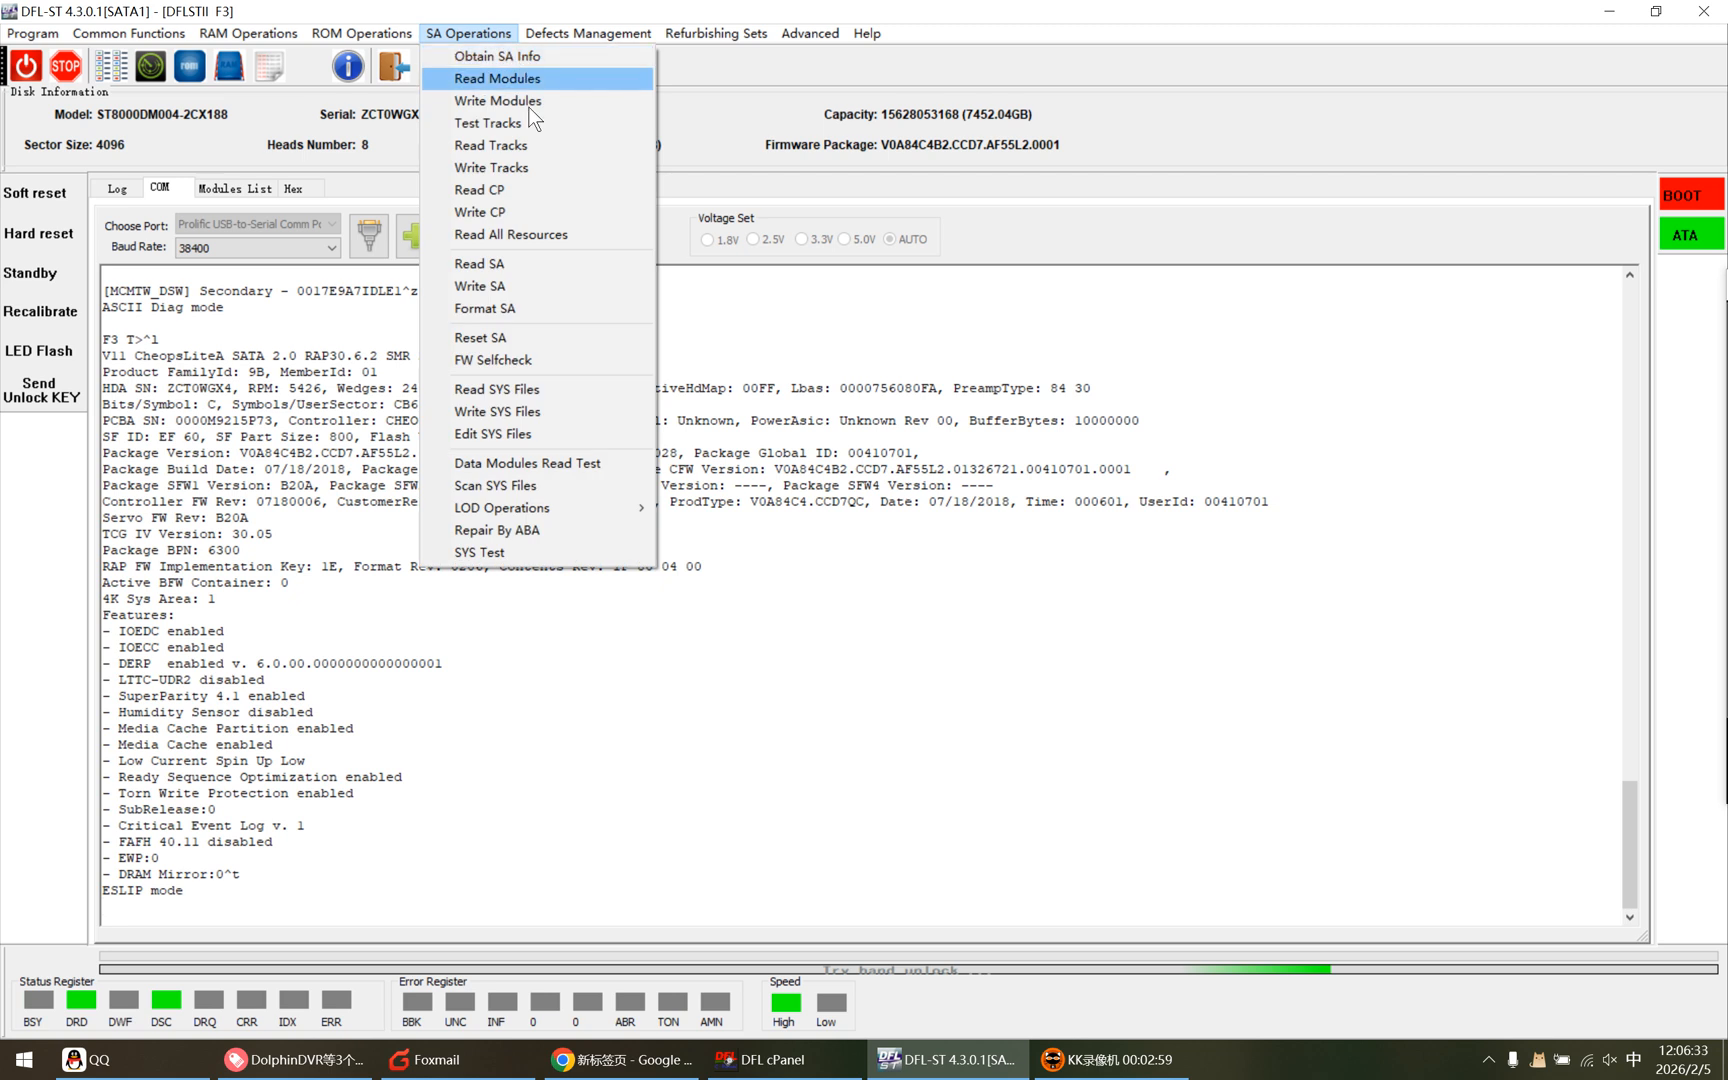
left_click(517, 389)
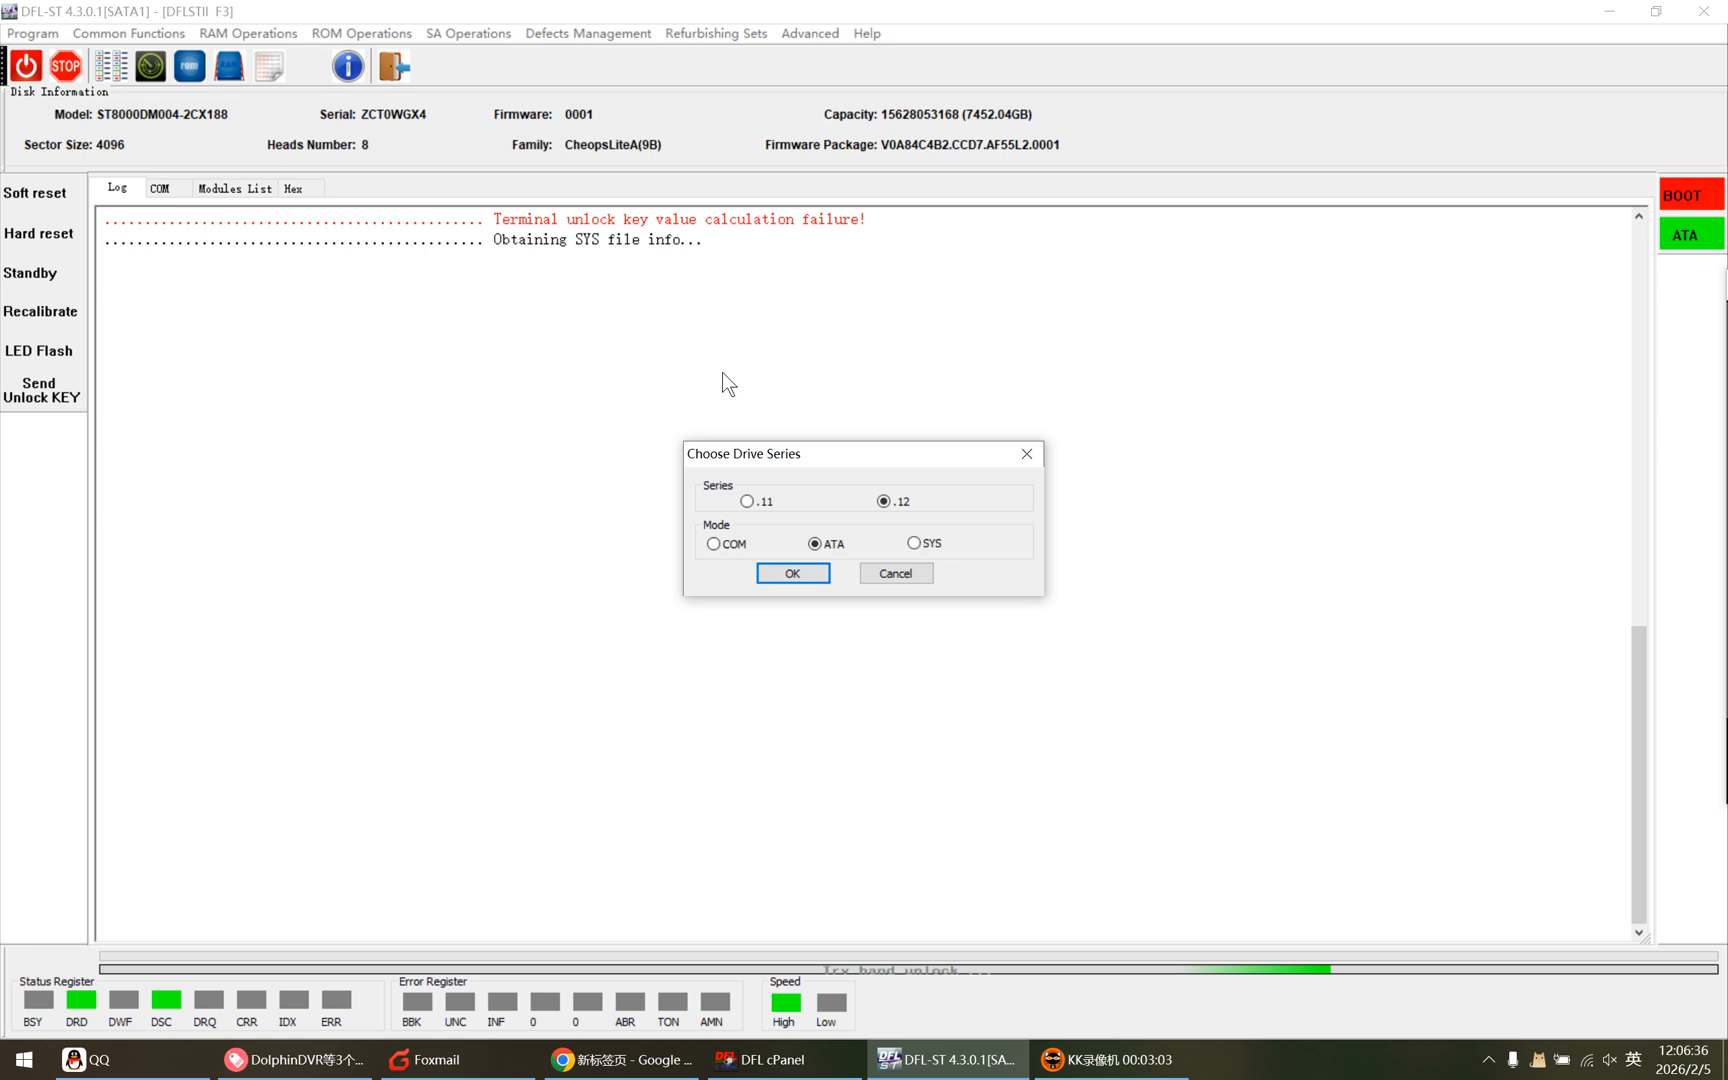
left_click(793, 574)
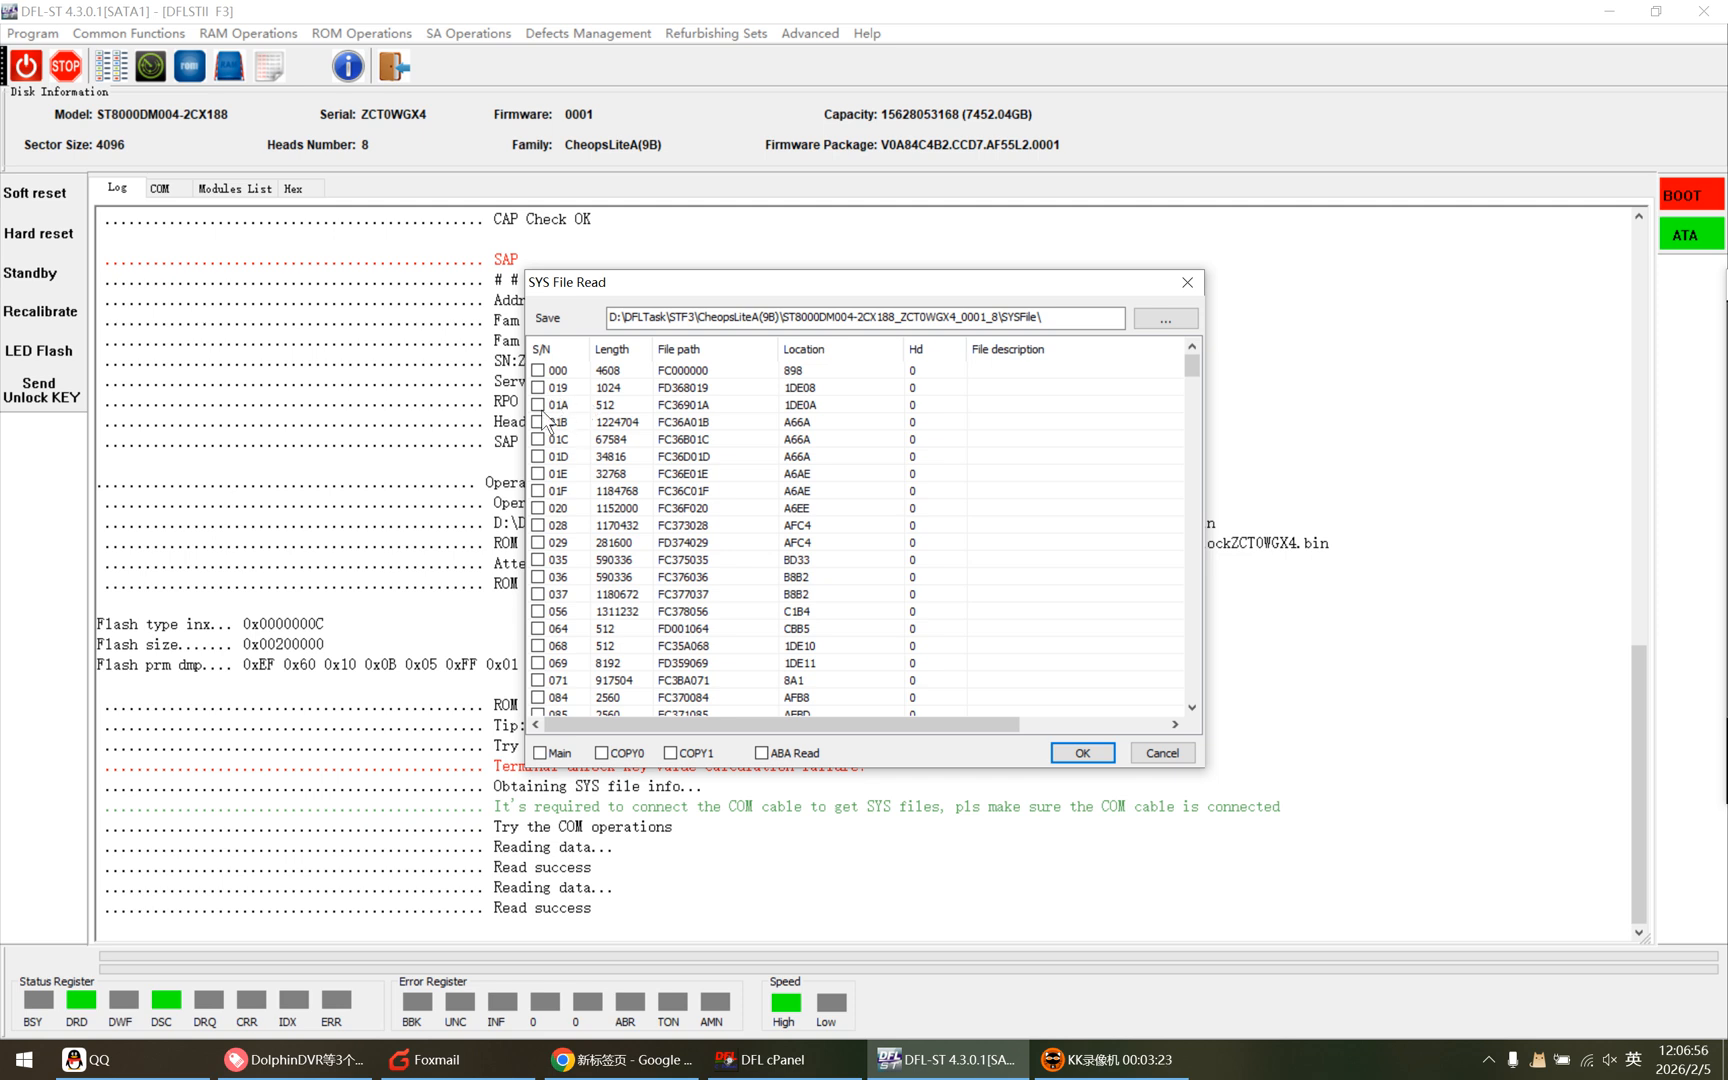
Step: Mark SYS files 01B, 028, 035, 093 and 346 on head 0 for reading
left_click(539, 561)
left_click(540, 526)
left_click(548, 425)
scroll(564, 690, "down", 3)
left_click(538, 577)
scroll(576, 679, "down", 12)
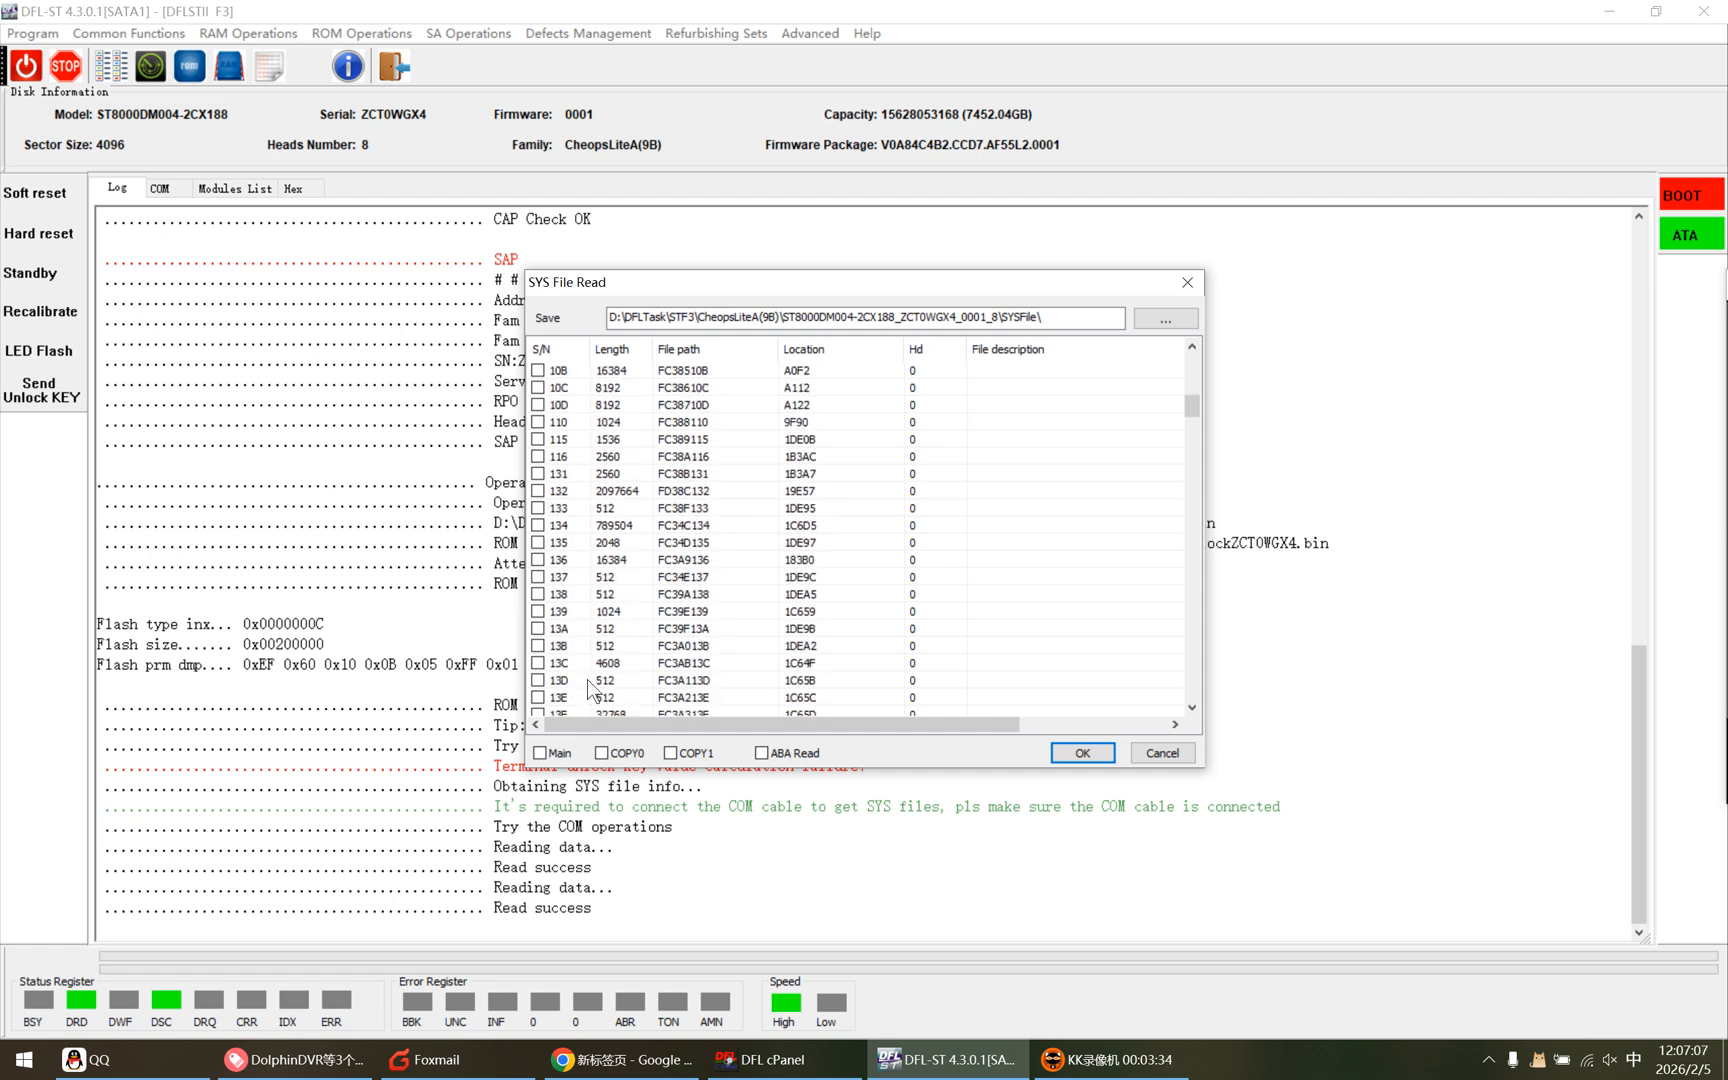
scroll(612, 690, "down", 15)
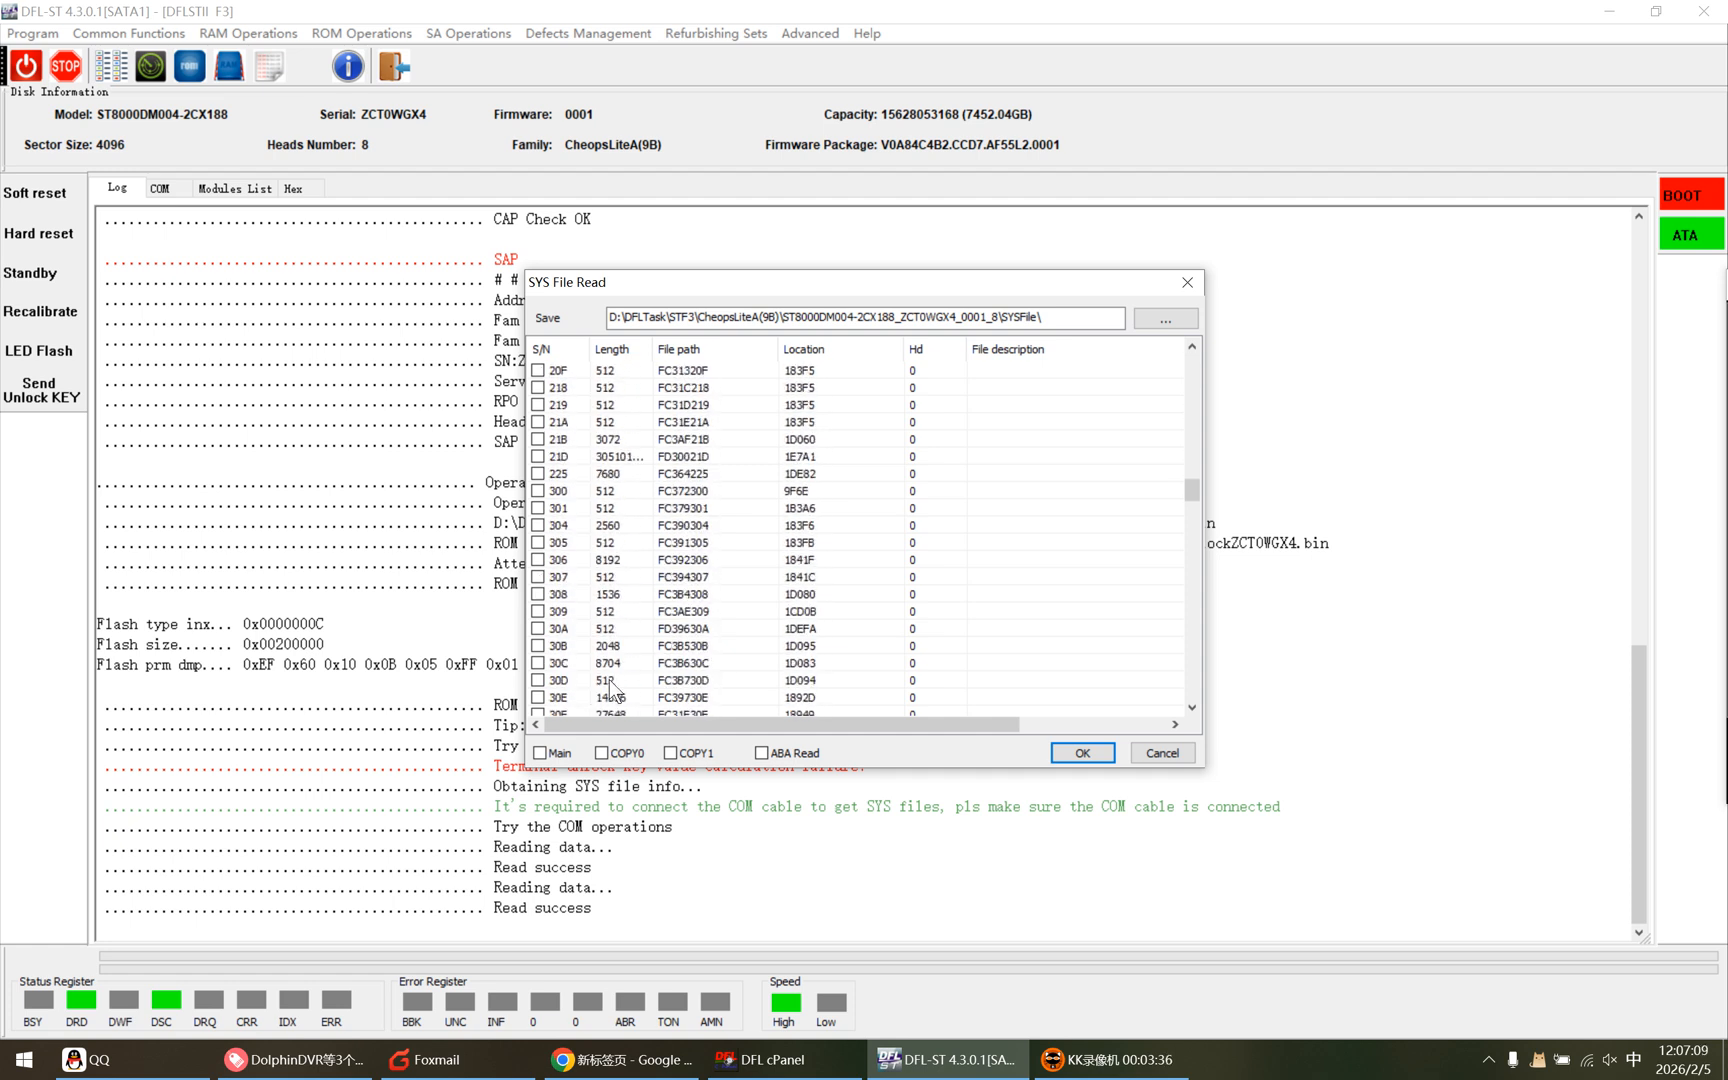
scroll(612, 690, "down", 1)
left_click(540, 681)
scroll(620, 683, "down", 5)
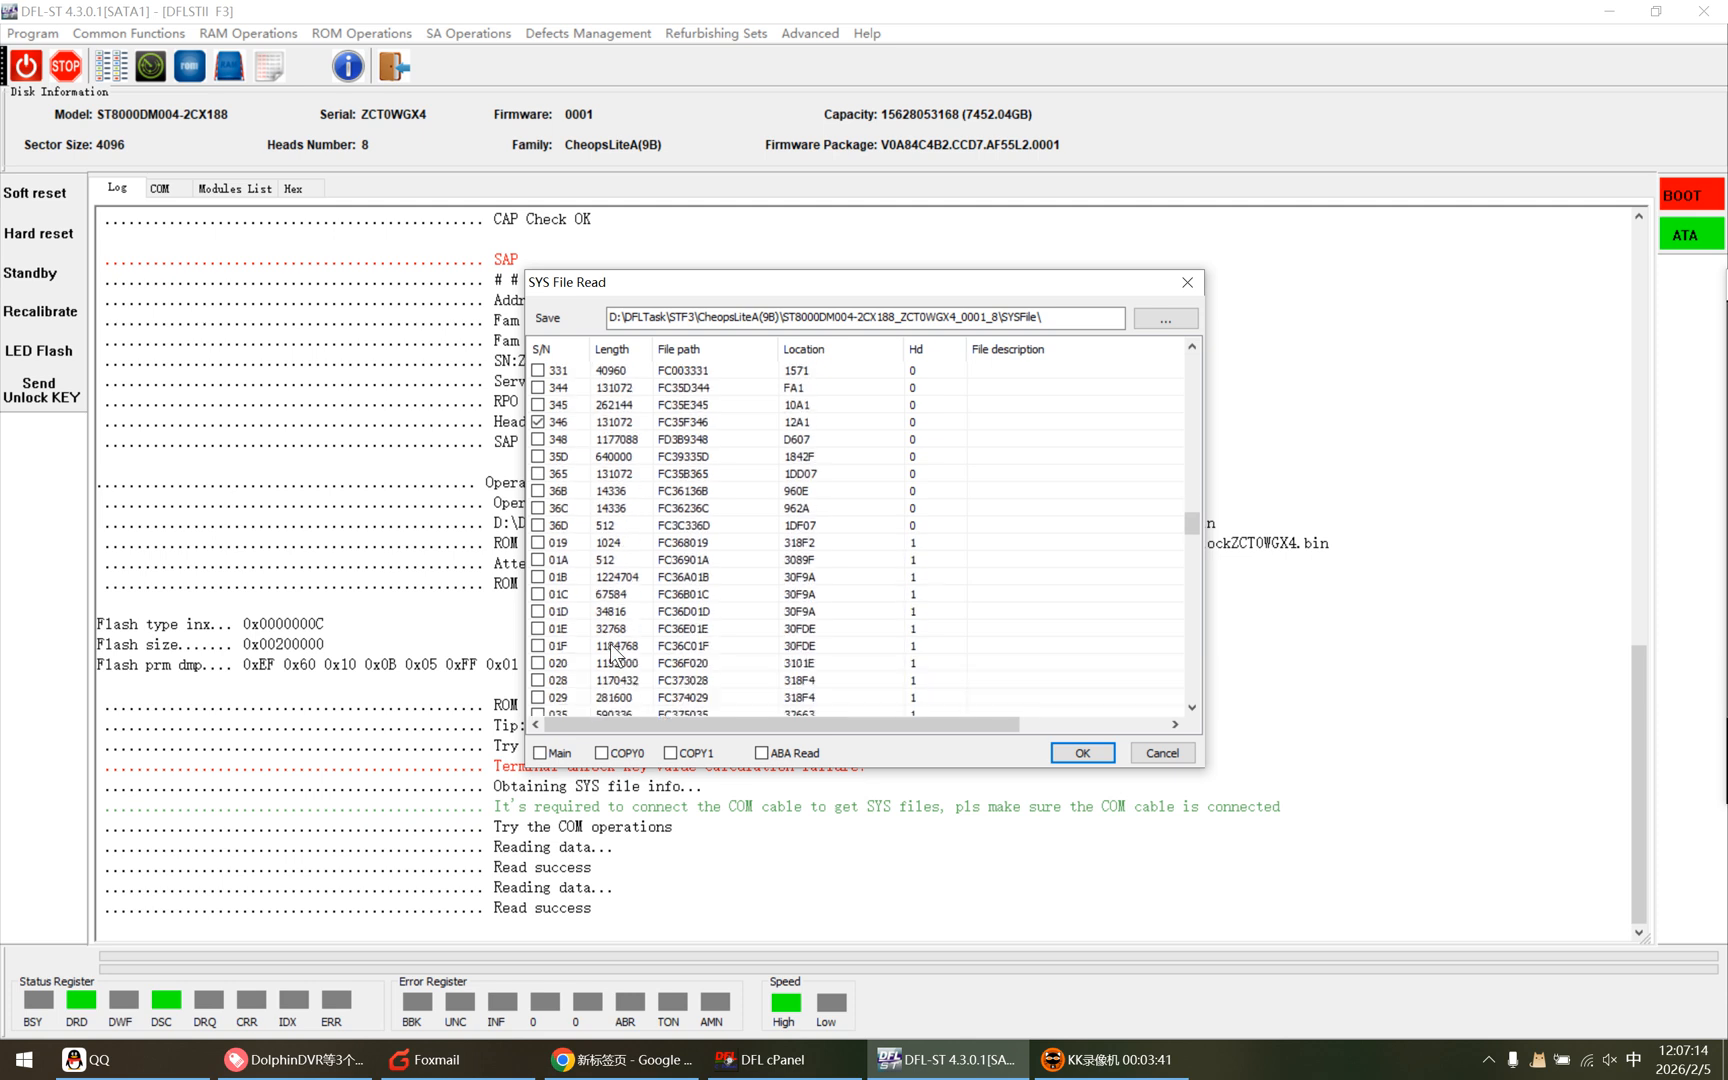
Step: Look through the remaining heads' SYS entries, then read the marked files into the SYSFile folder and check the log
scroll(614, 655, "down", 4)
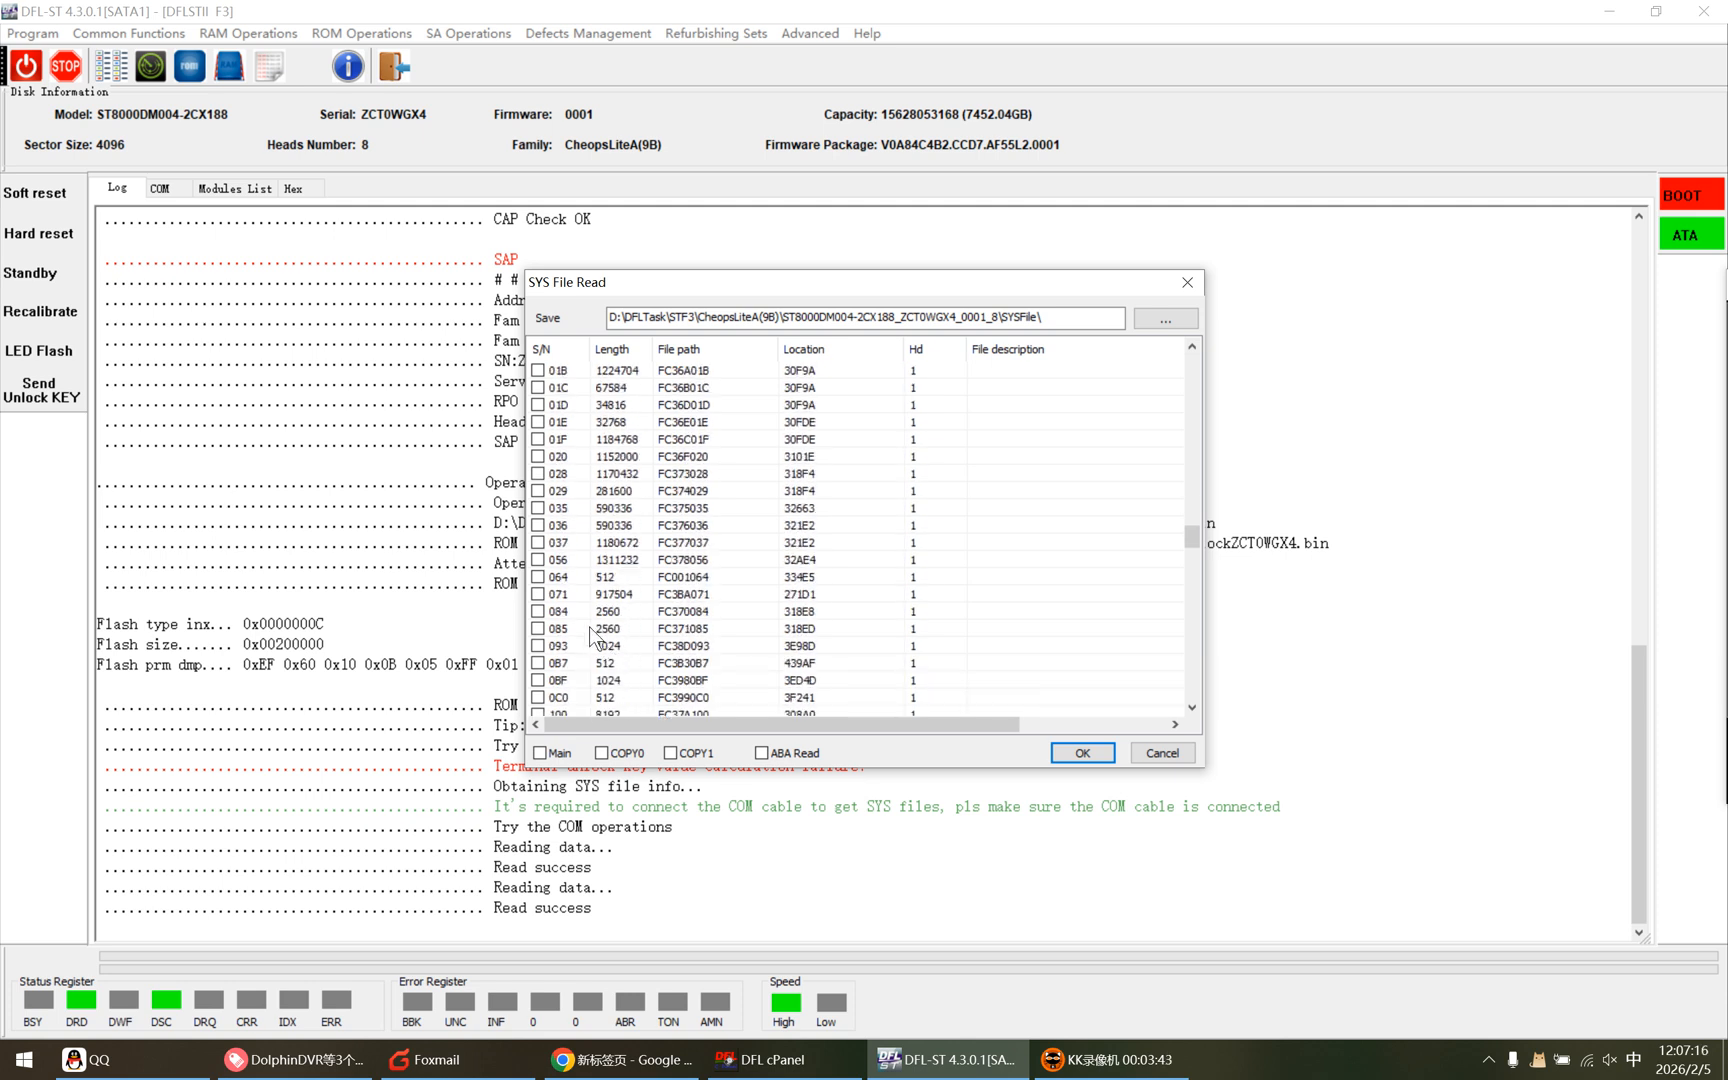
scroll(578, 660, "down", 7)
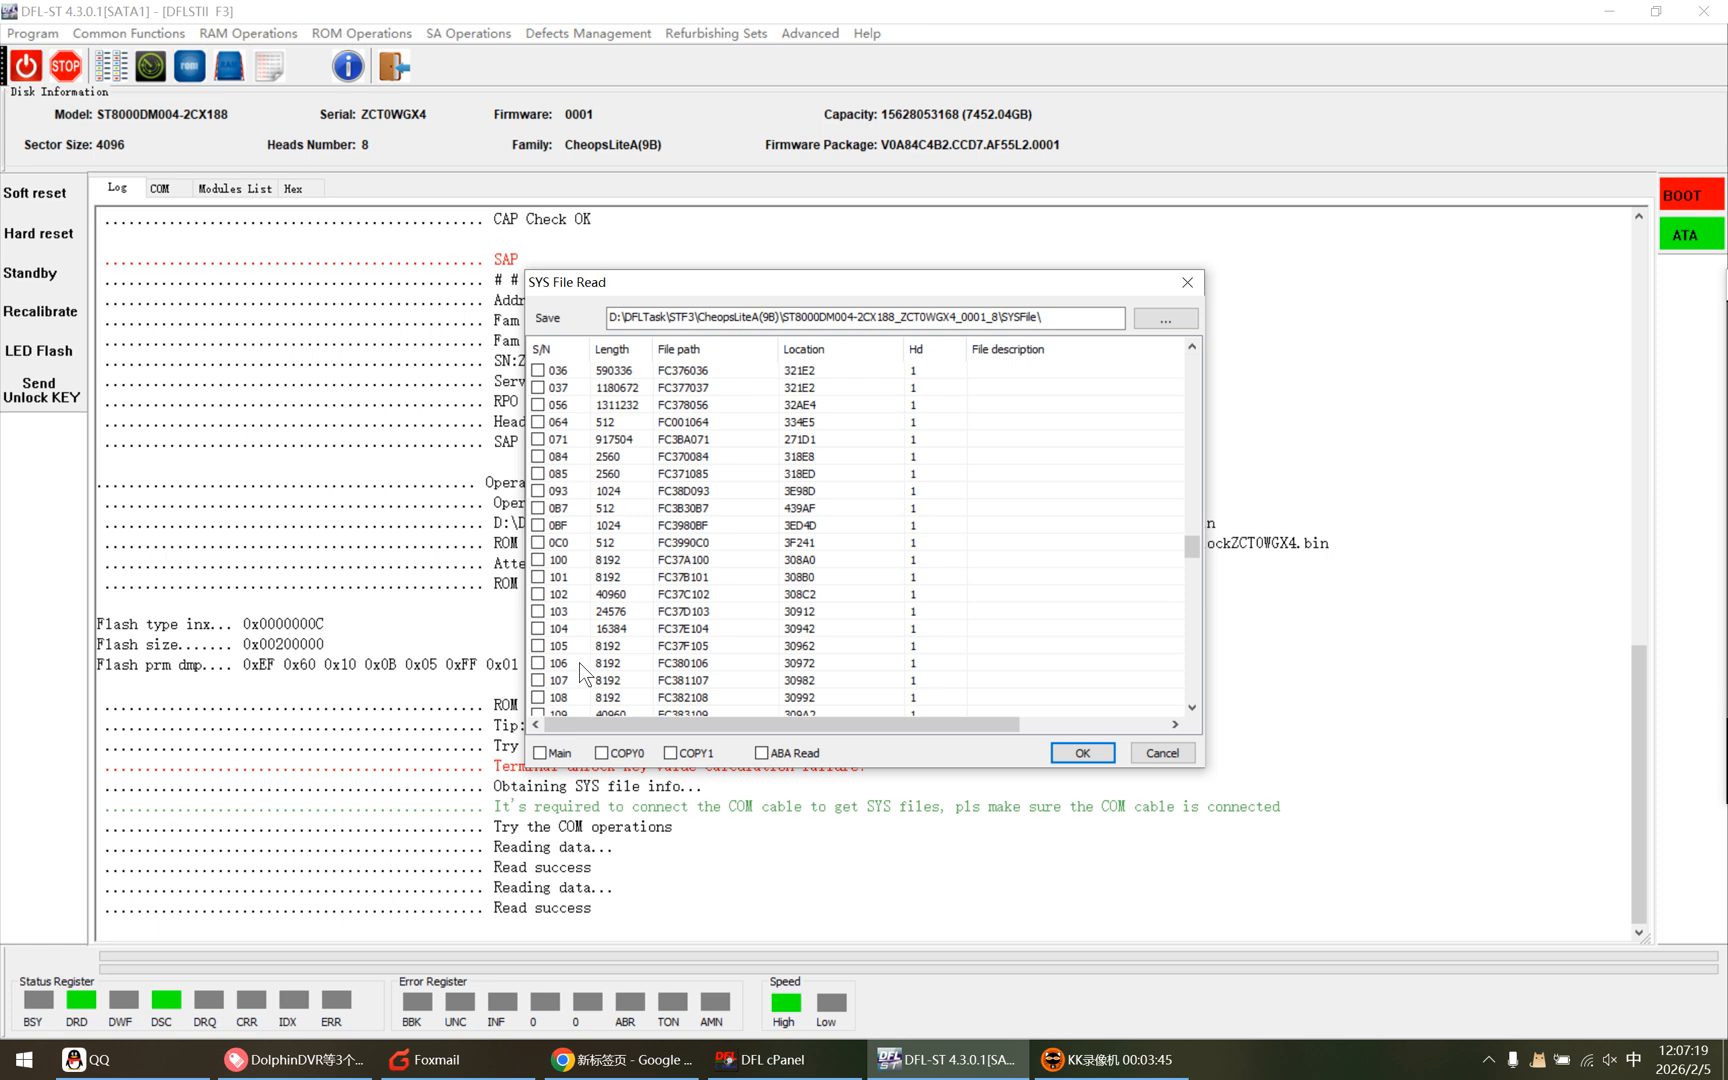
scroll(583, 662, "down", 9)
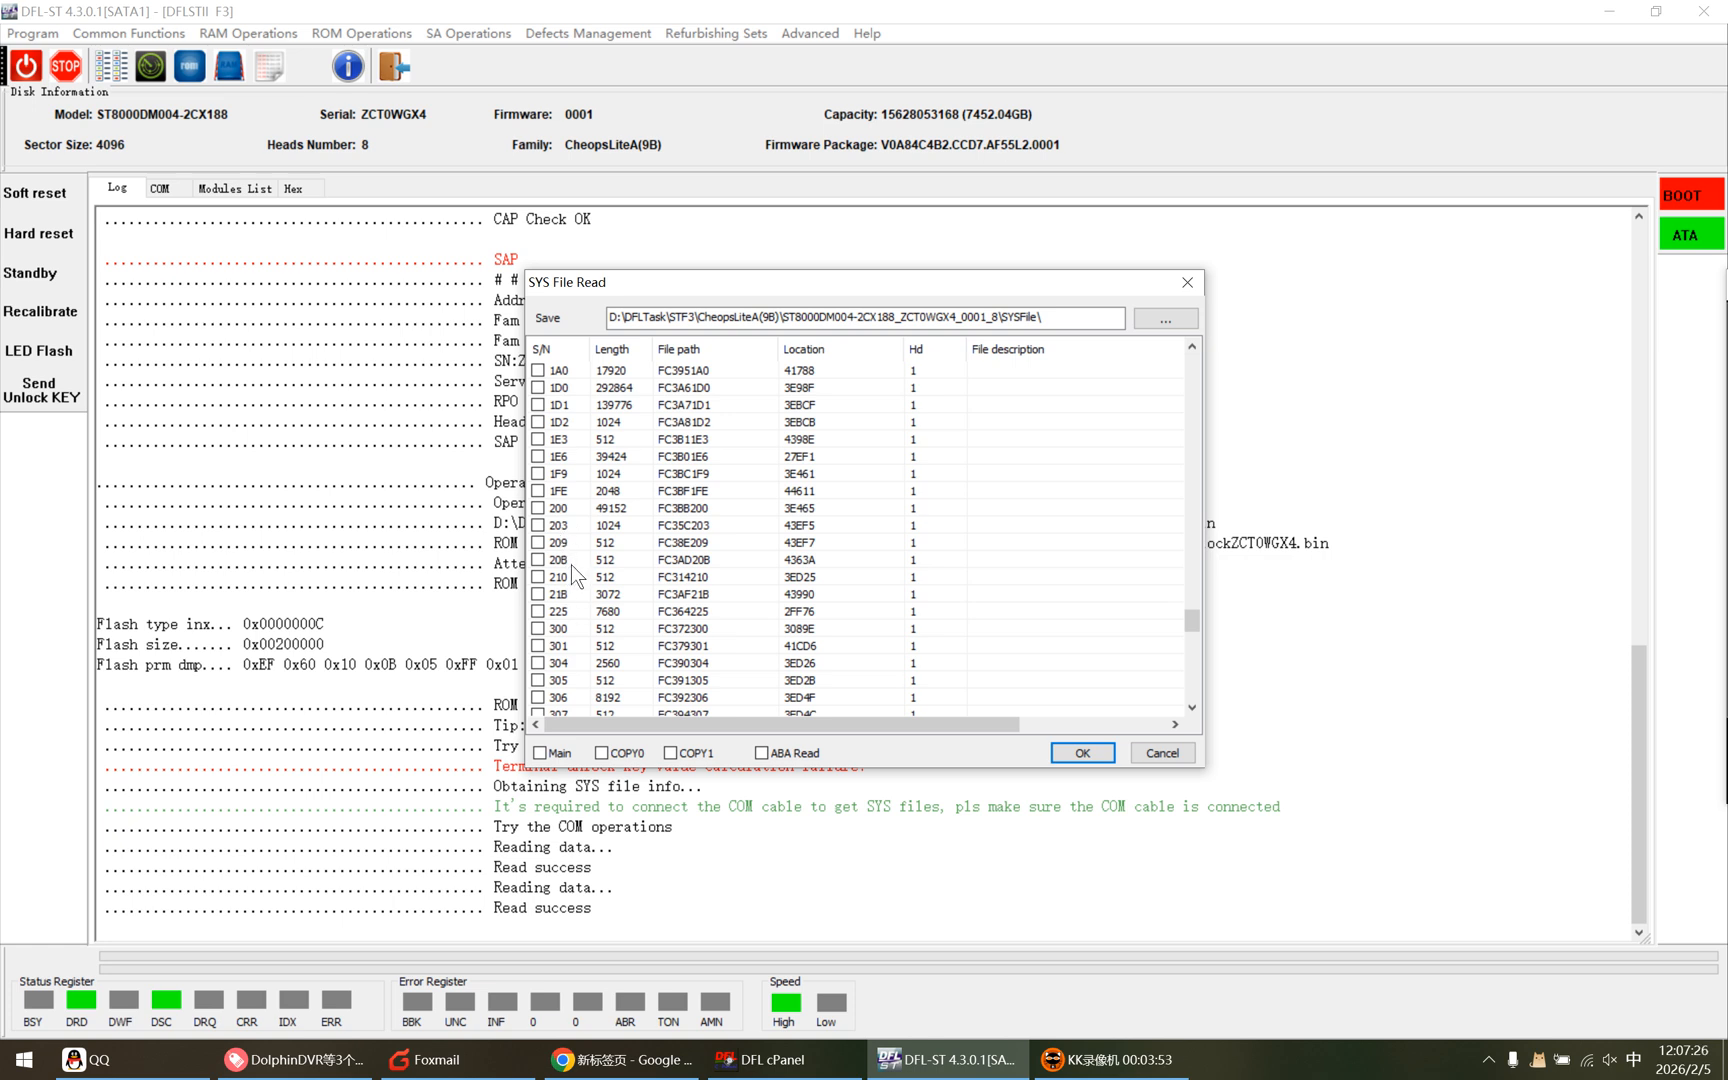
scroll(591, 674, "down", 6)
scroll(591, 678, "down", 10)
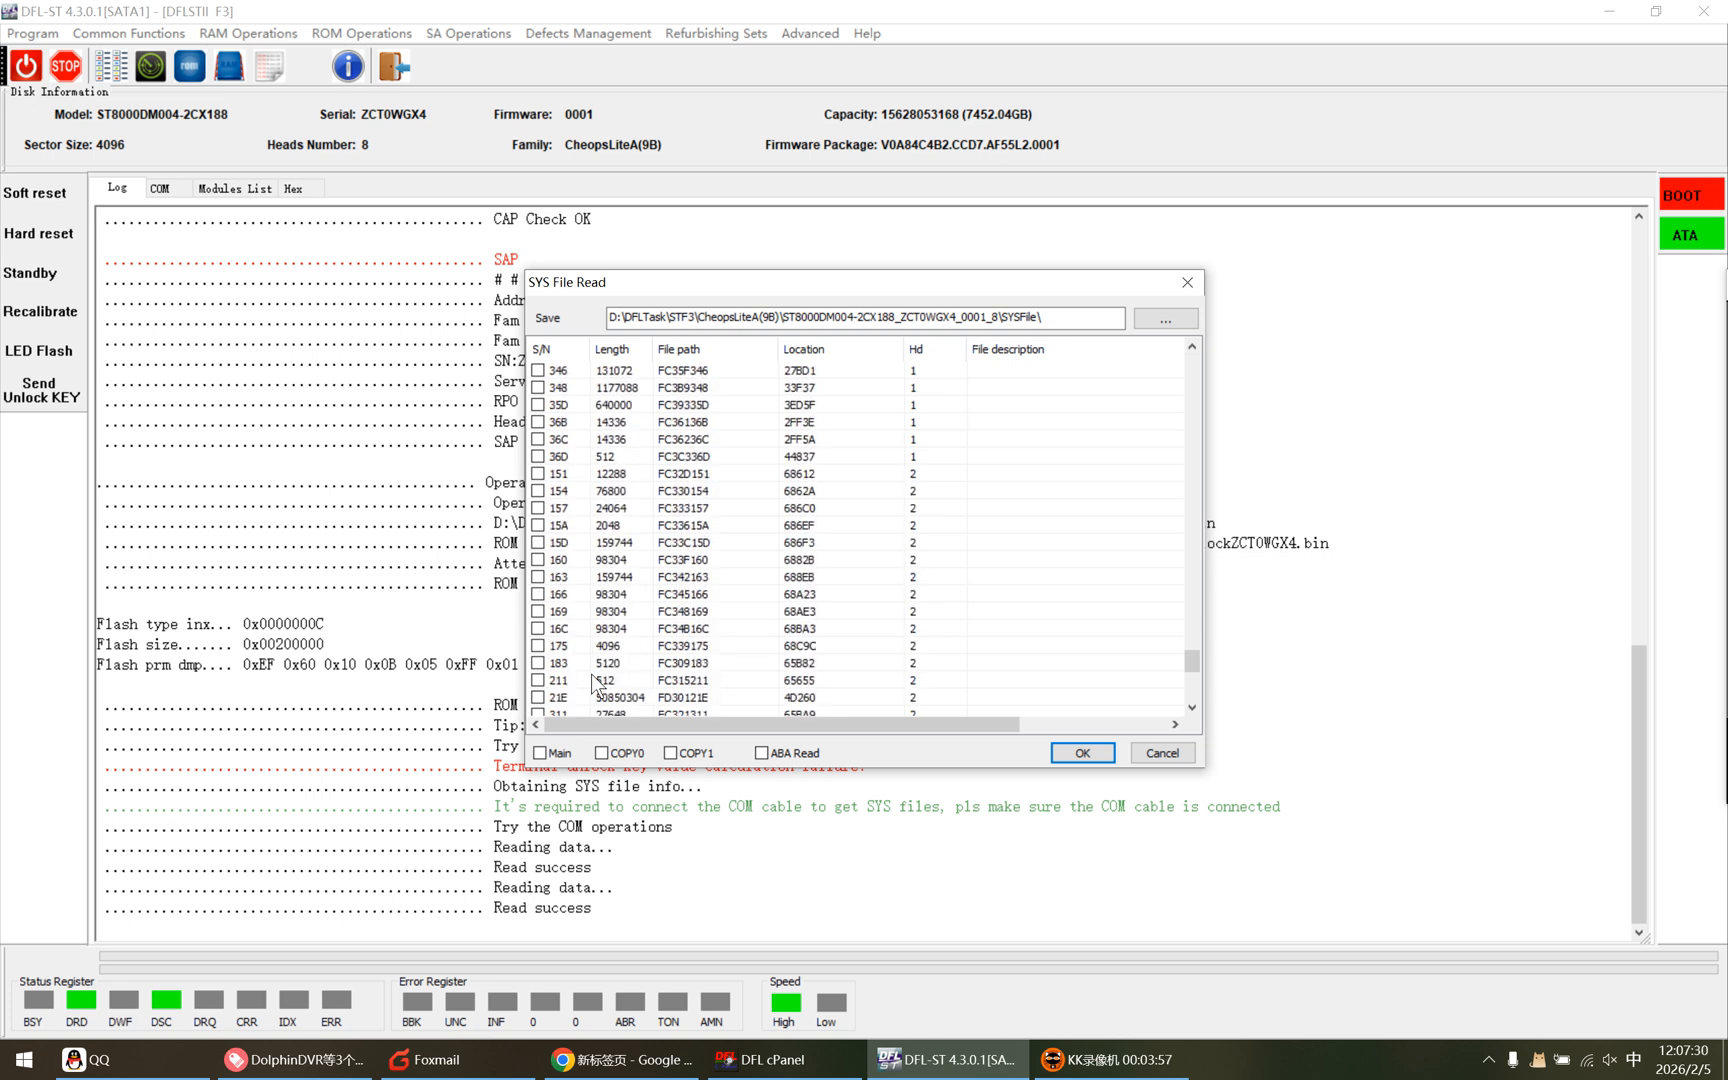
scroll(592, 680, "down", 4)
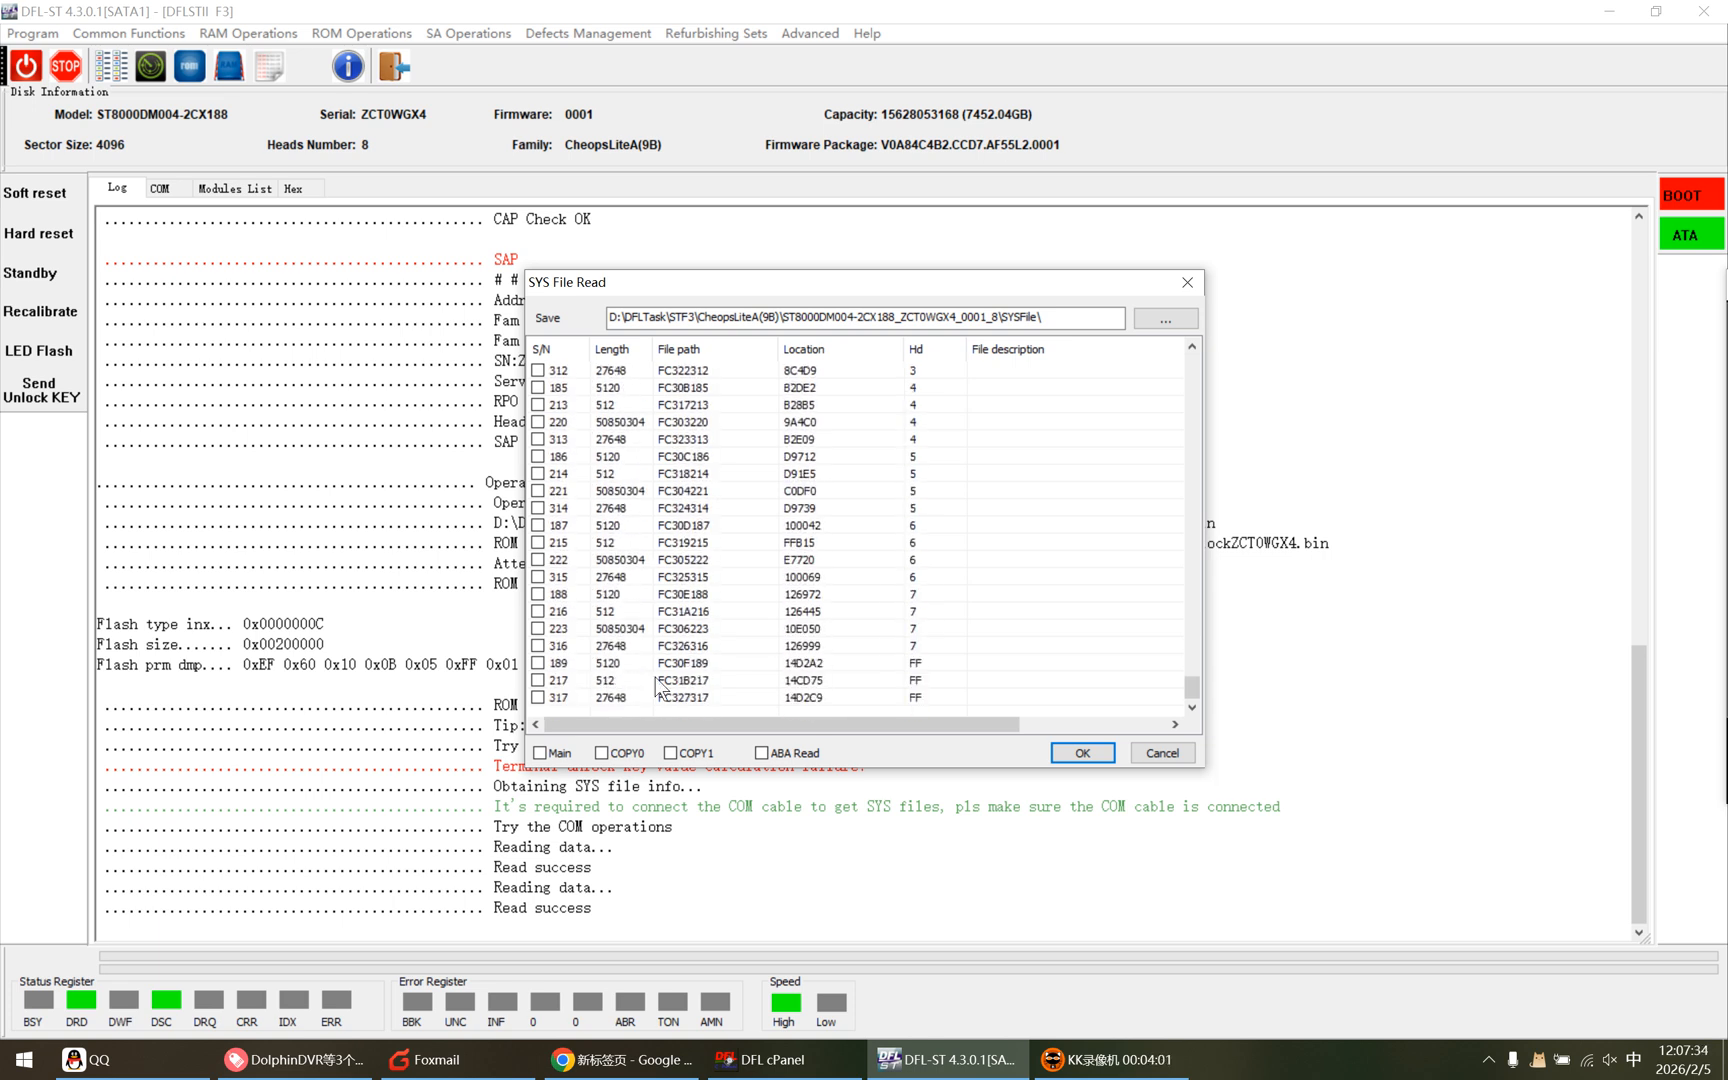
left_click(1083, 754)
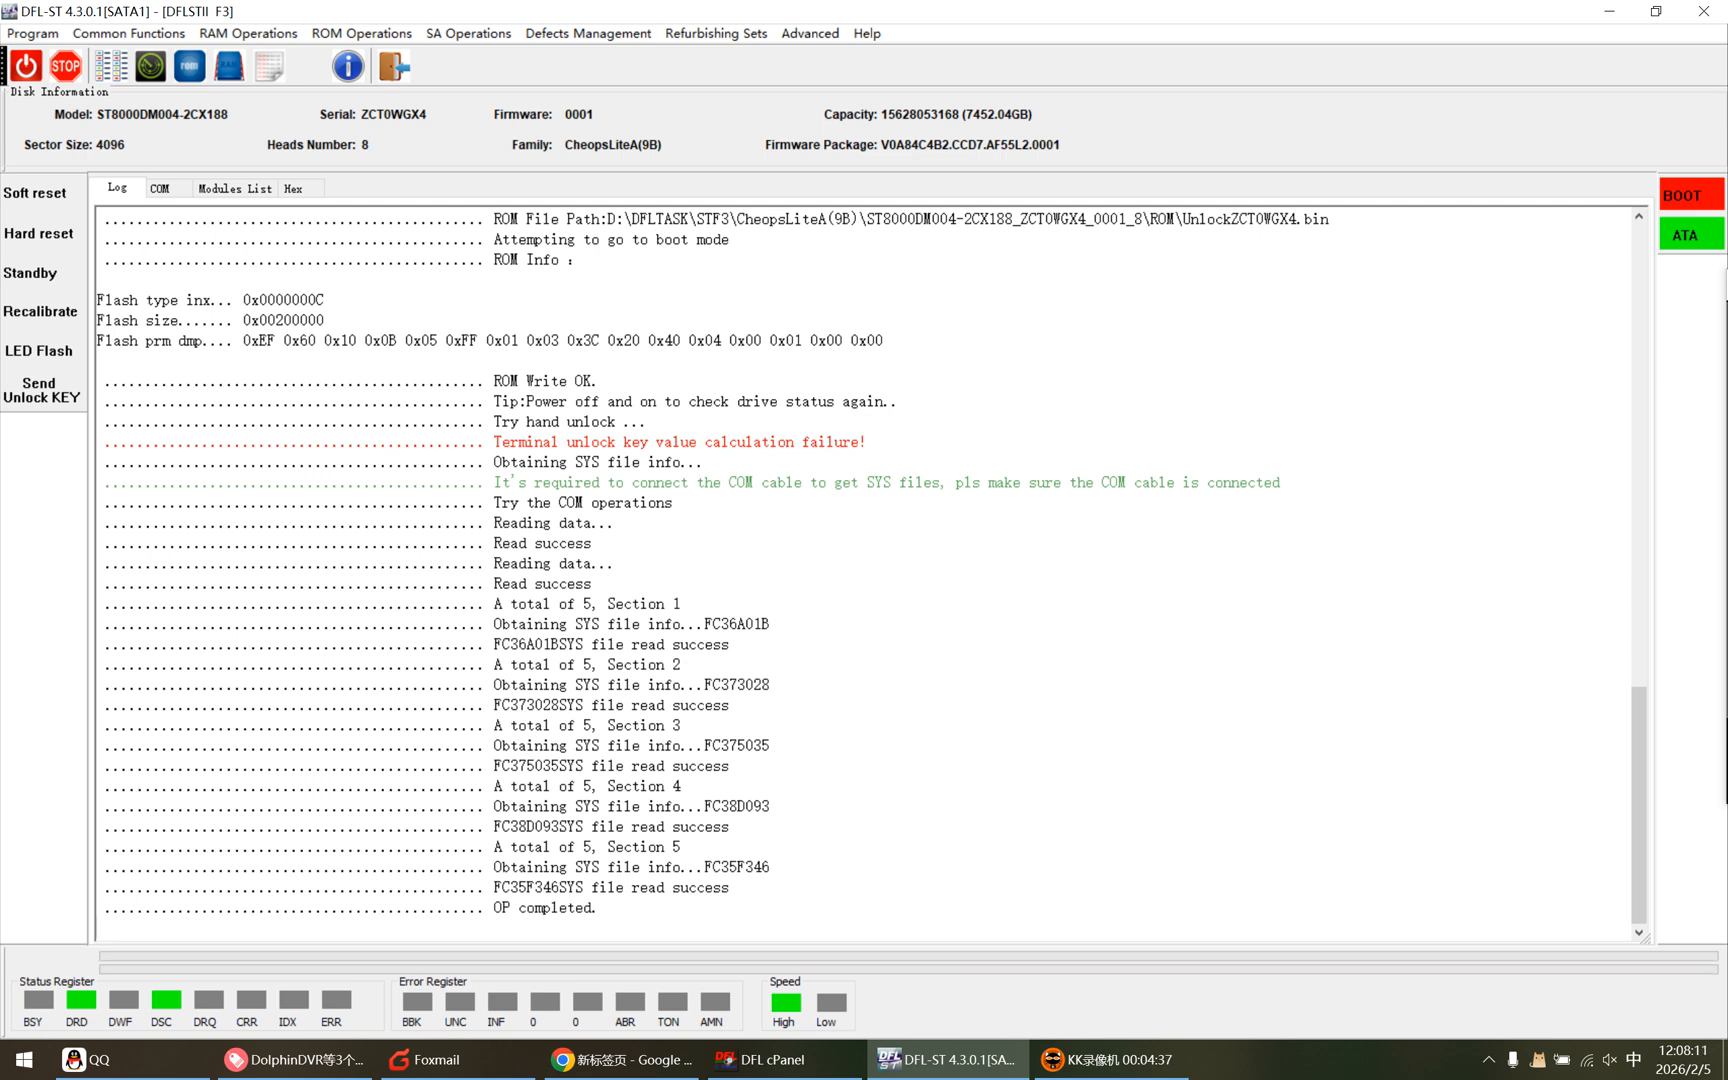
left_click_drag(598, 908, 100, 603)
left_click(617, 563)
Step: Load the drive's ID settings with Initialize ID(COM) and turn off Media Cache
left_click(595, 31)
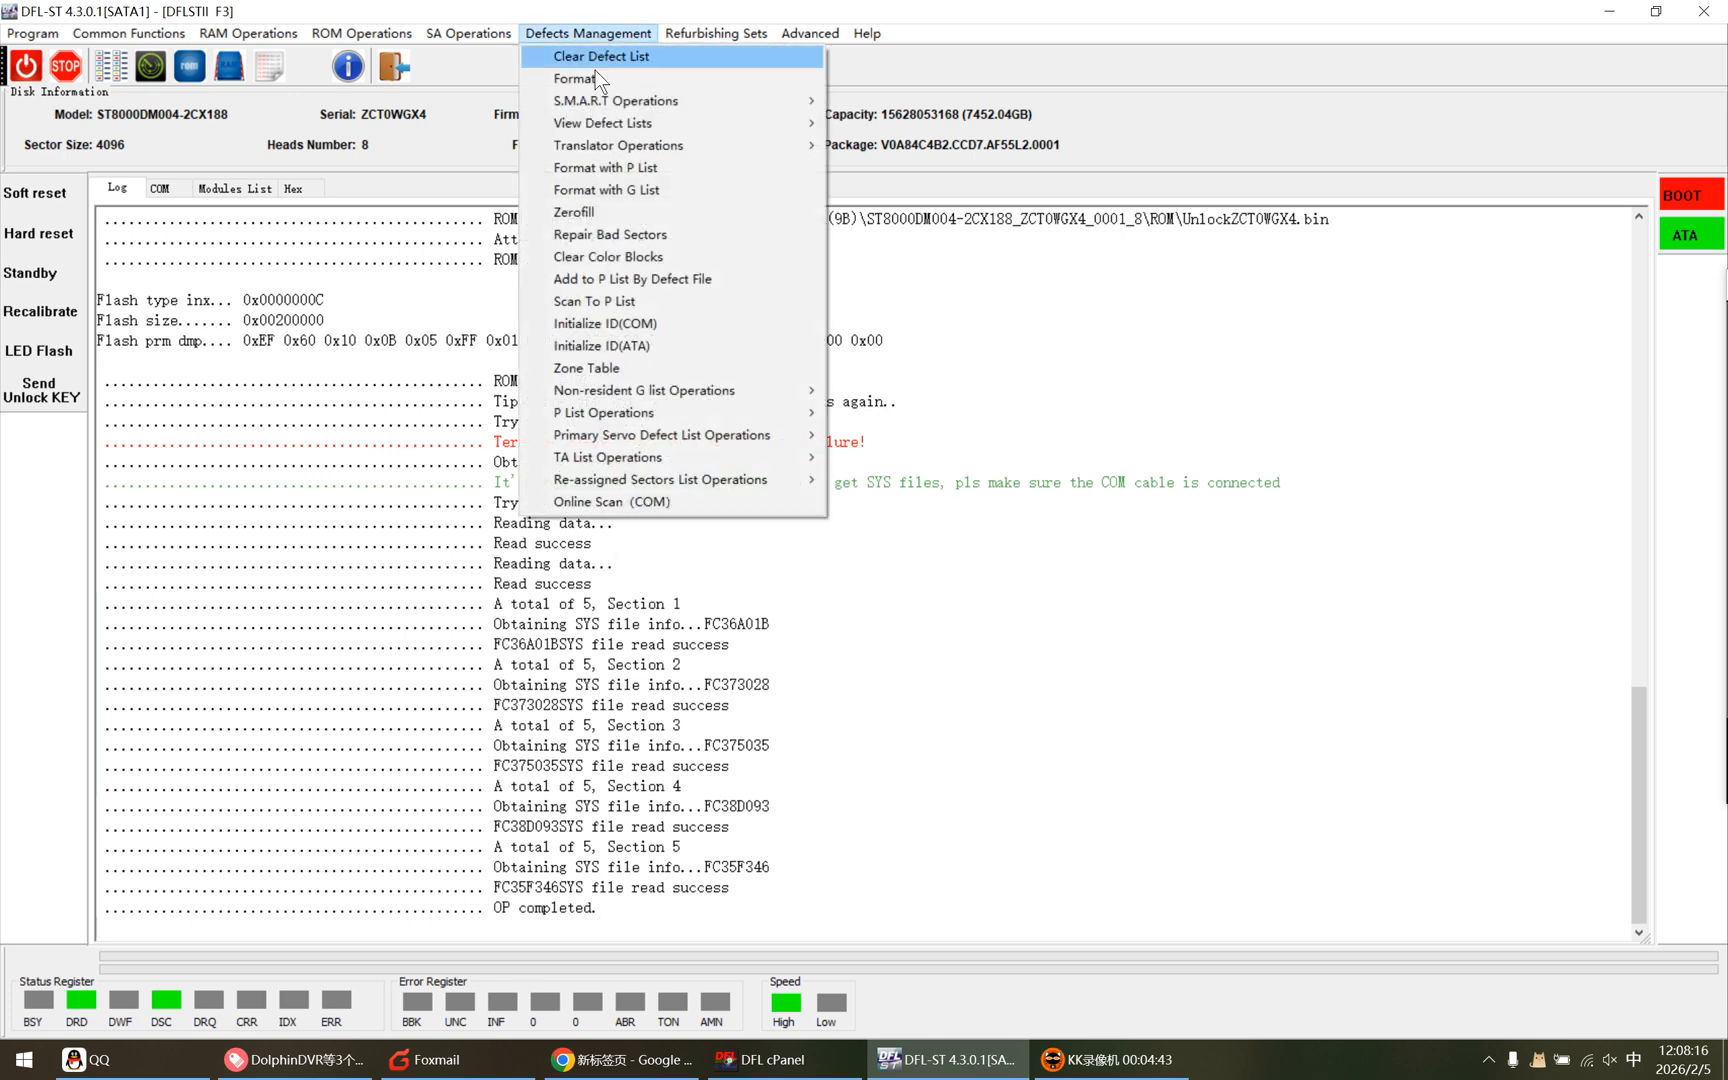
left_click(634, 325)
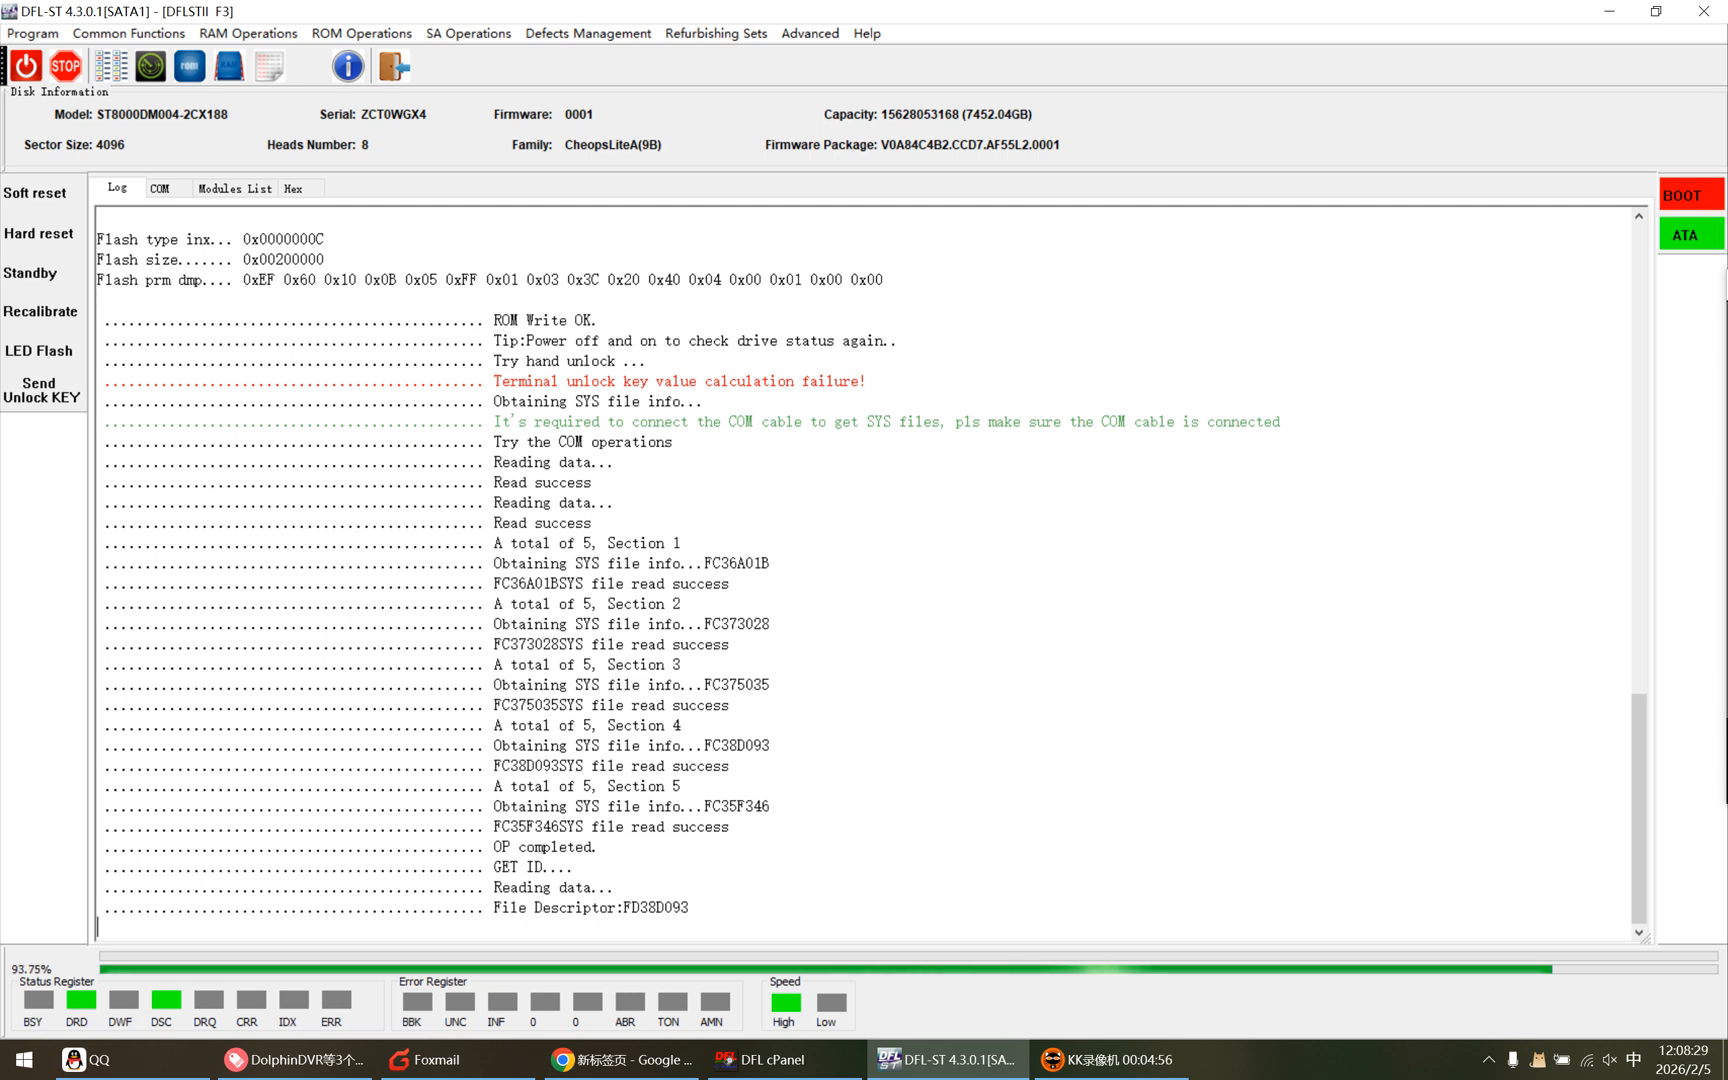
left_click(726, 541)
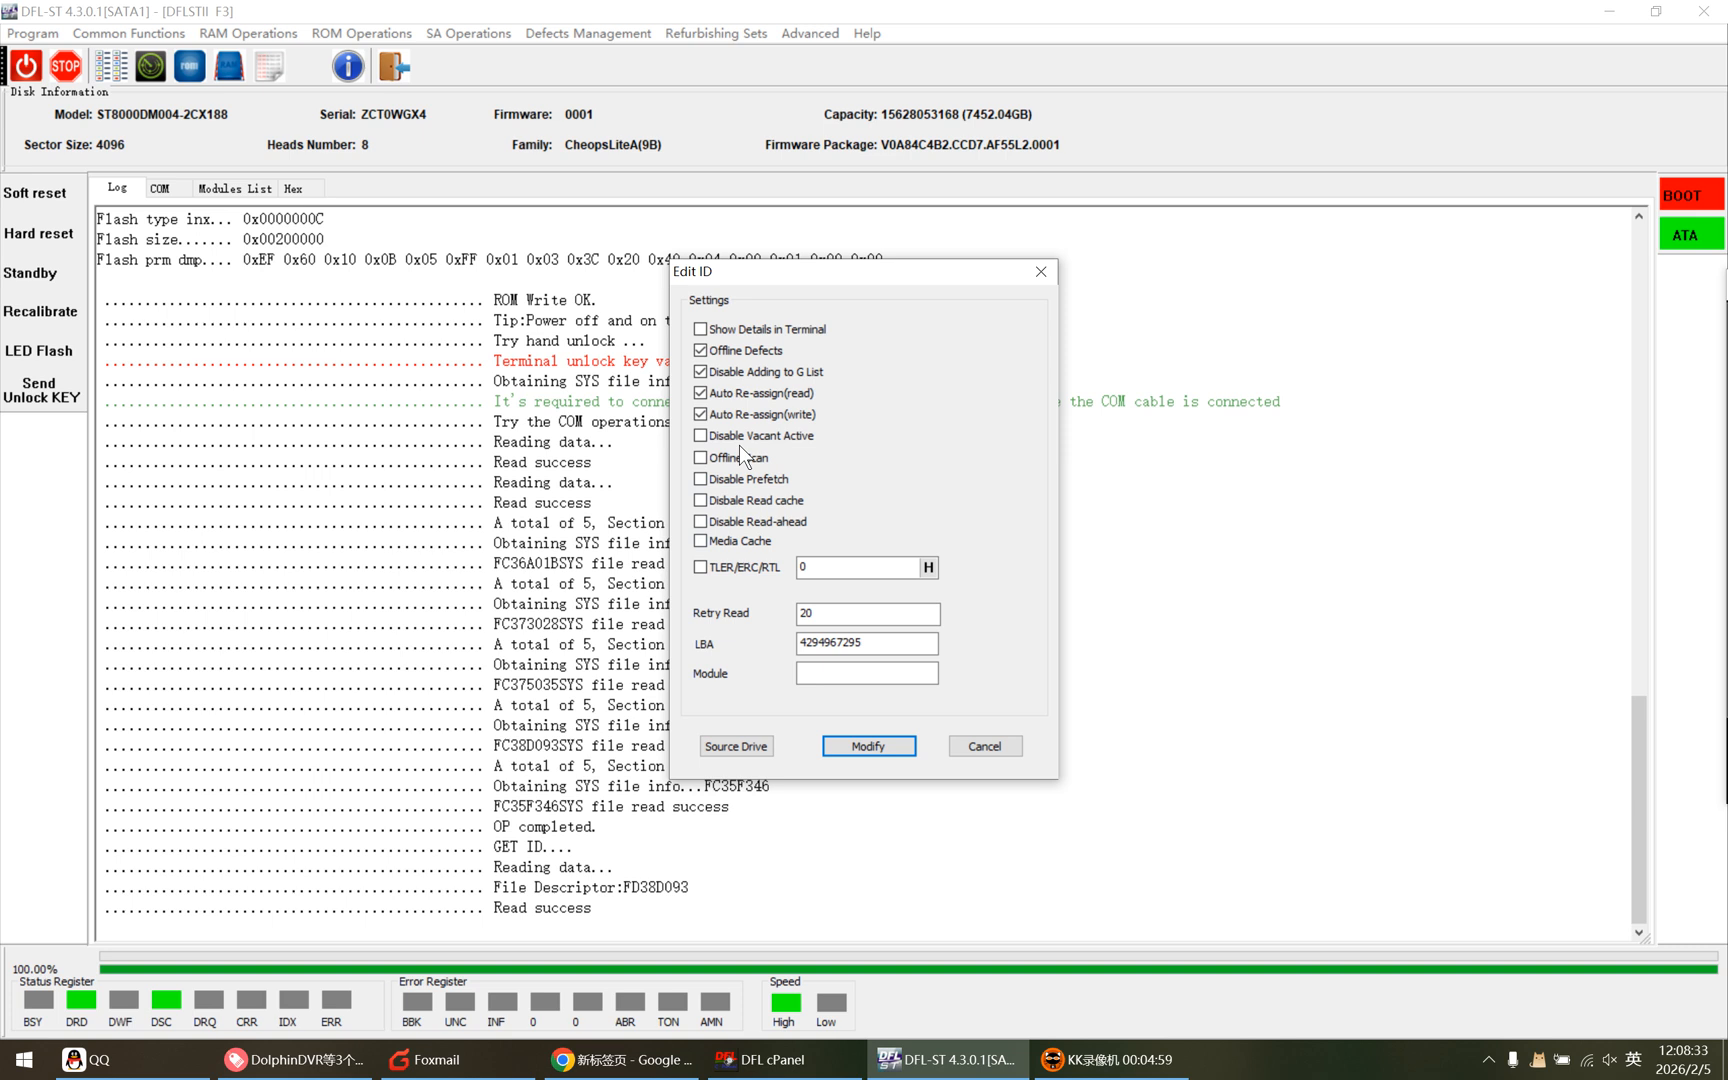
Step: Disable Auto Re-assign for read and write and Offline Defects, enable Show Details in Terminal and Disable Vacant Active, and save the ID
left_click(728, 413)
left_click(716, 393)
left_click(704, 372)
left_click(700, 350)
left_click(700, 329)
left_click(706, 372)
left_click(701, 437)
left_click(891, 741)
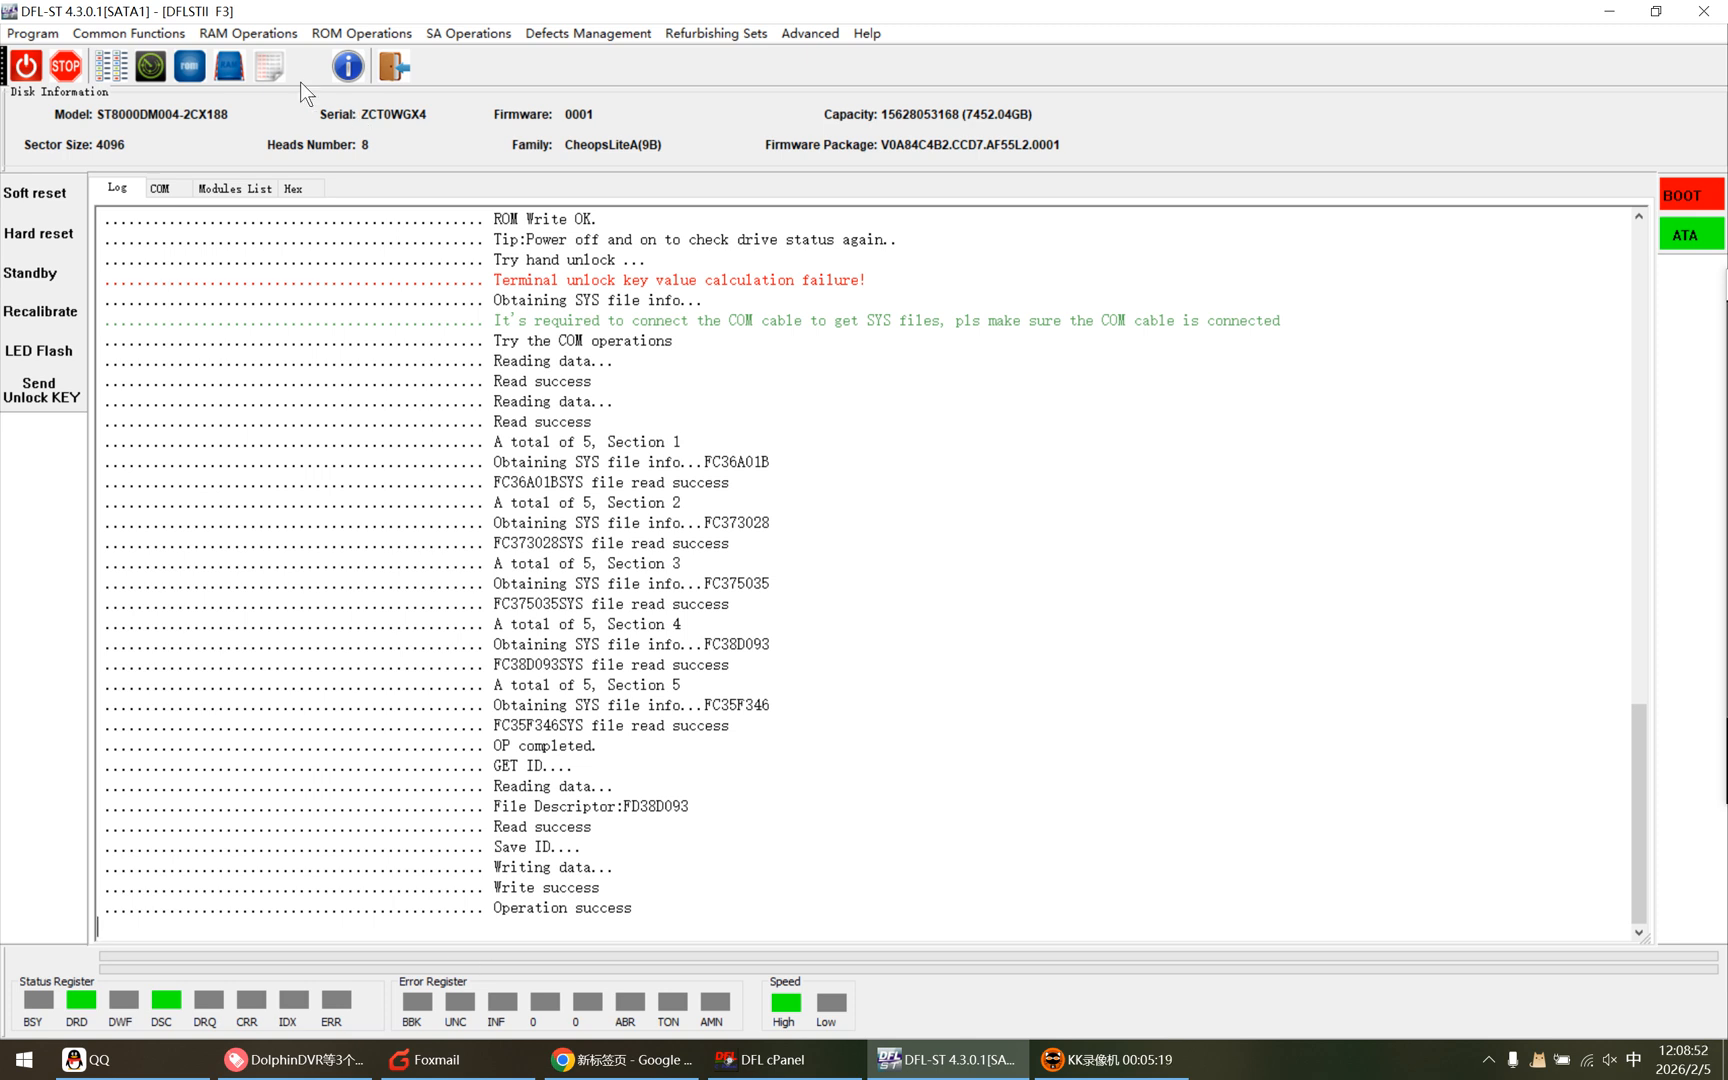
Step: List the non-resident G list in the COM terminal with ^Z and V40, and return to ESLIP mode with ^T
left_click(162, 189)
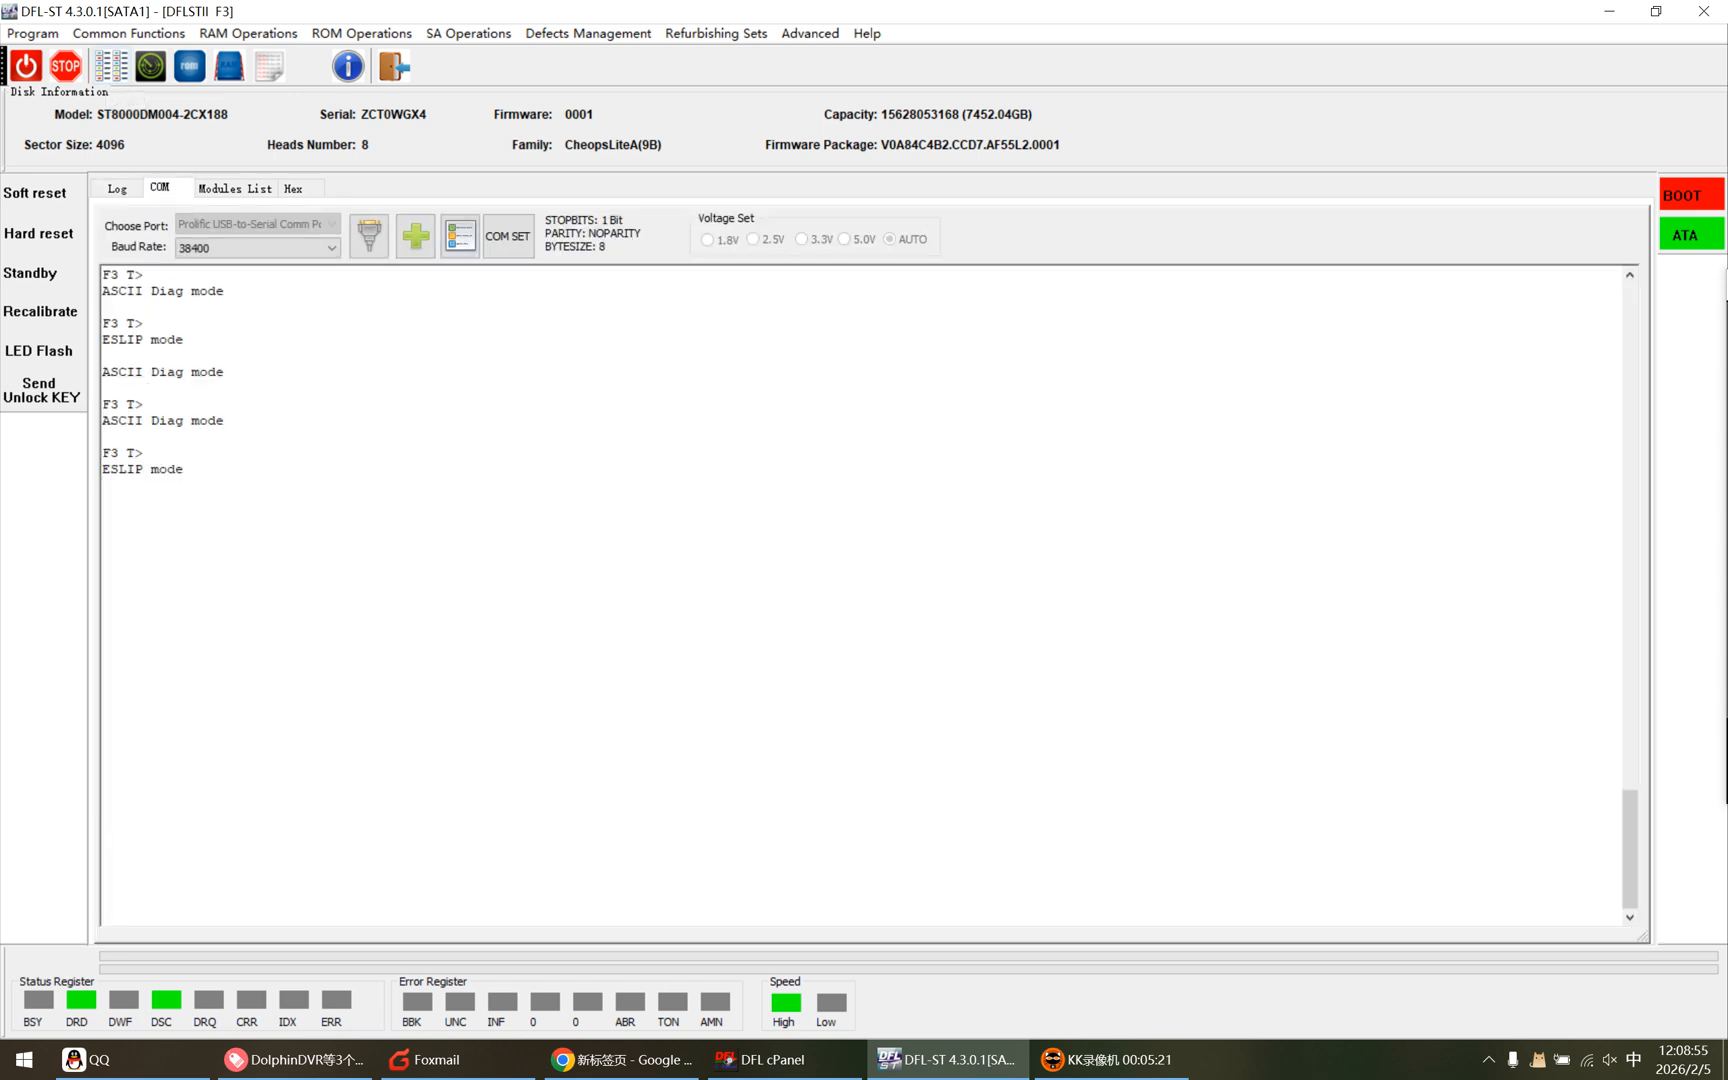
key("ctrl+z")
type("40")
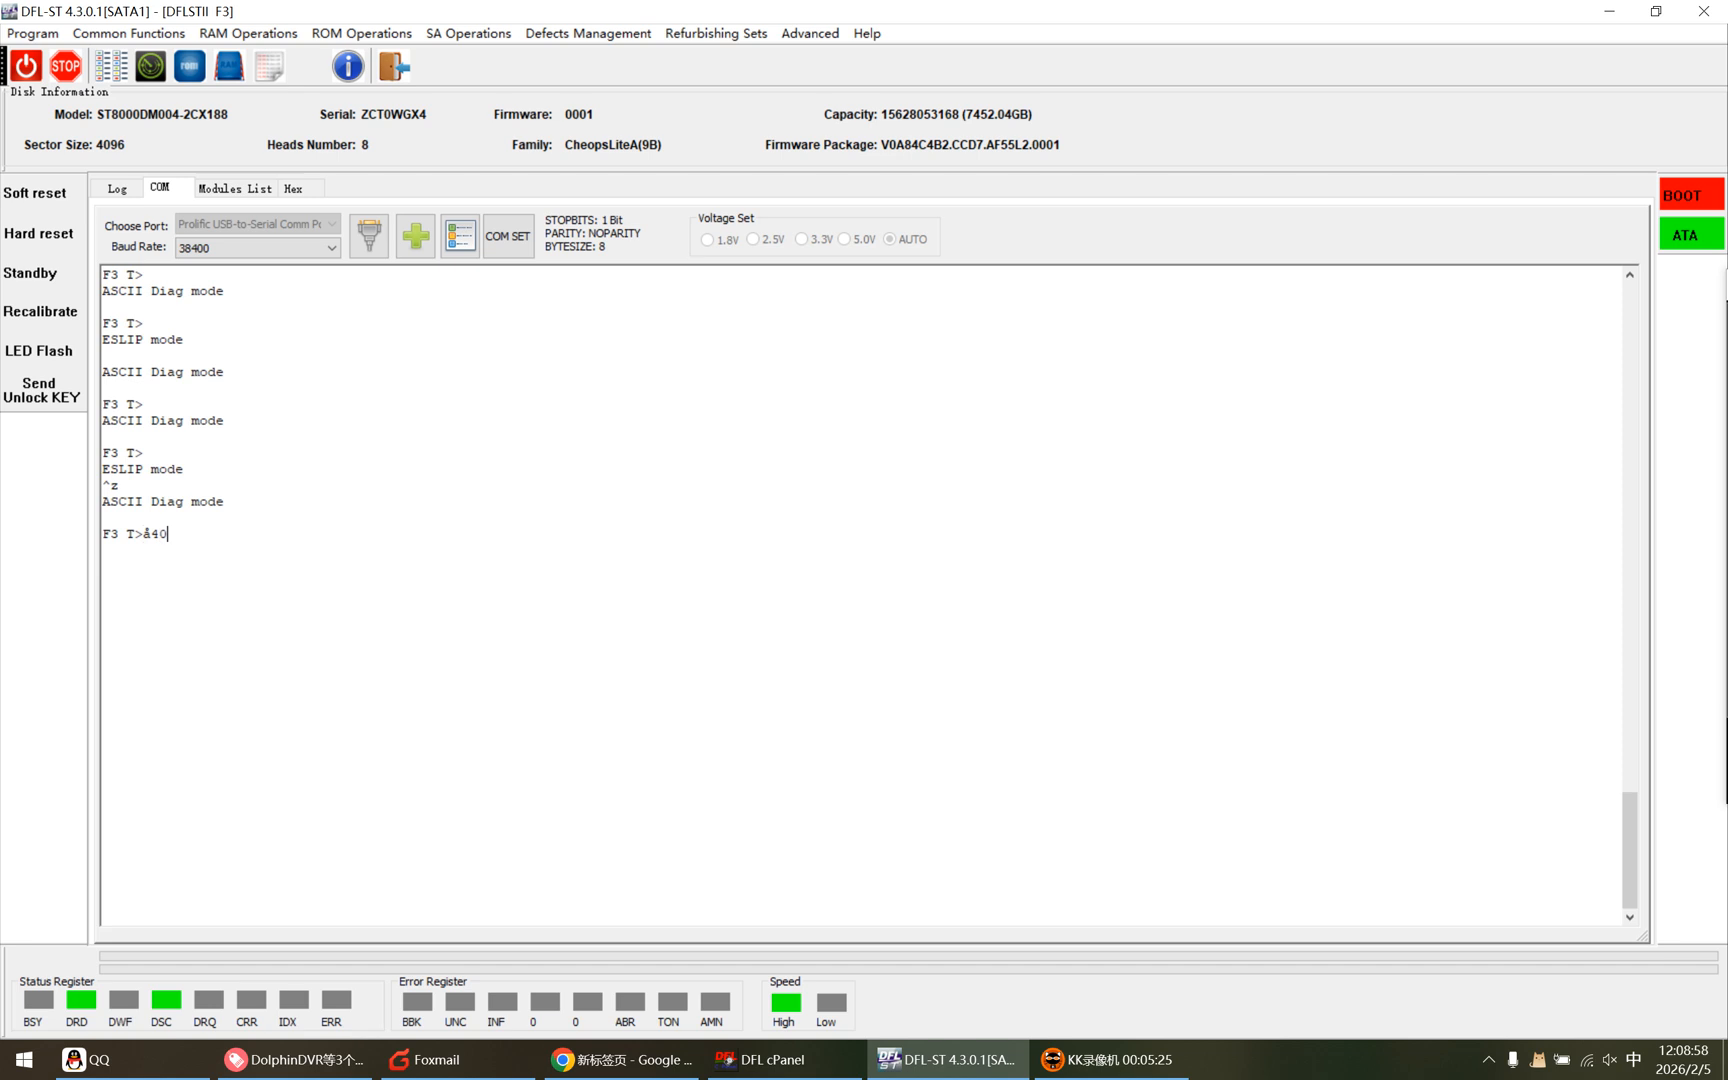
key("Return")
key("shift")
key("ctrl+z")
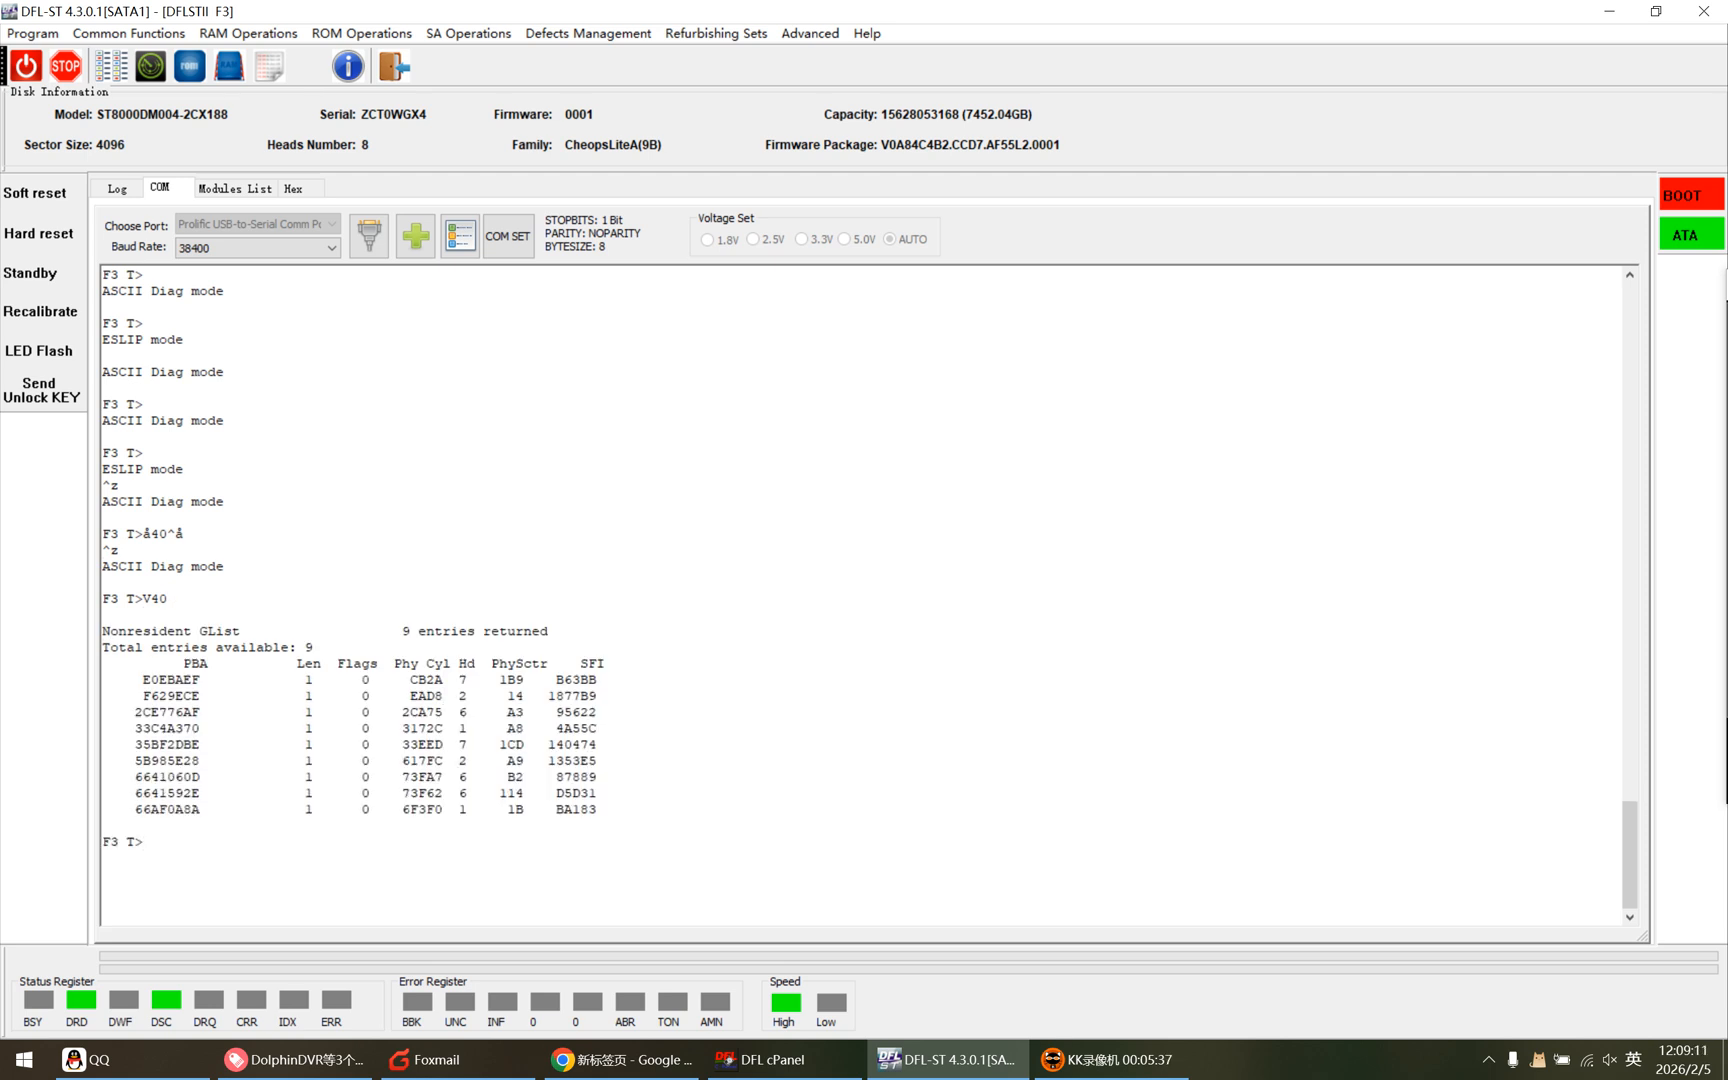
key("ctrl+t")
Step: Read one sector from LBA 0 in ATA mode in the hex viewer
left_click(293, 188)
left_click(116, 934)
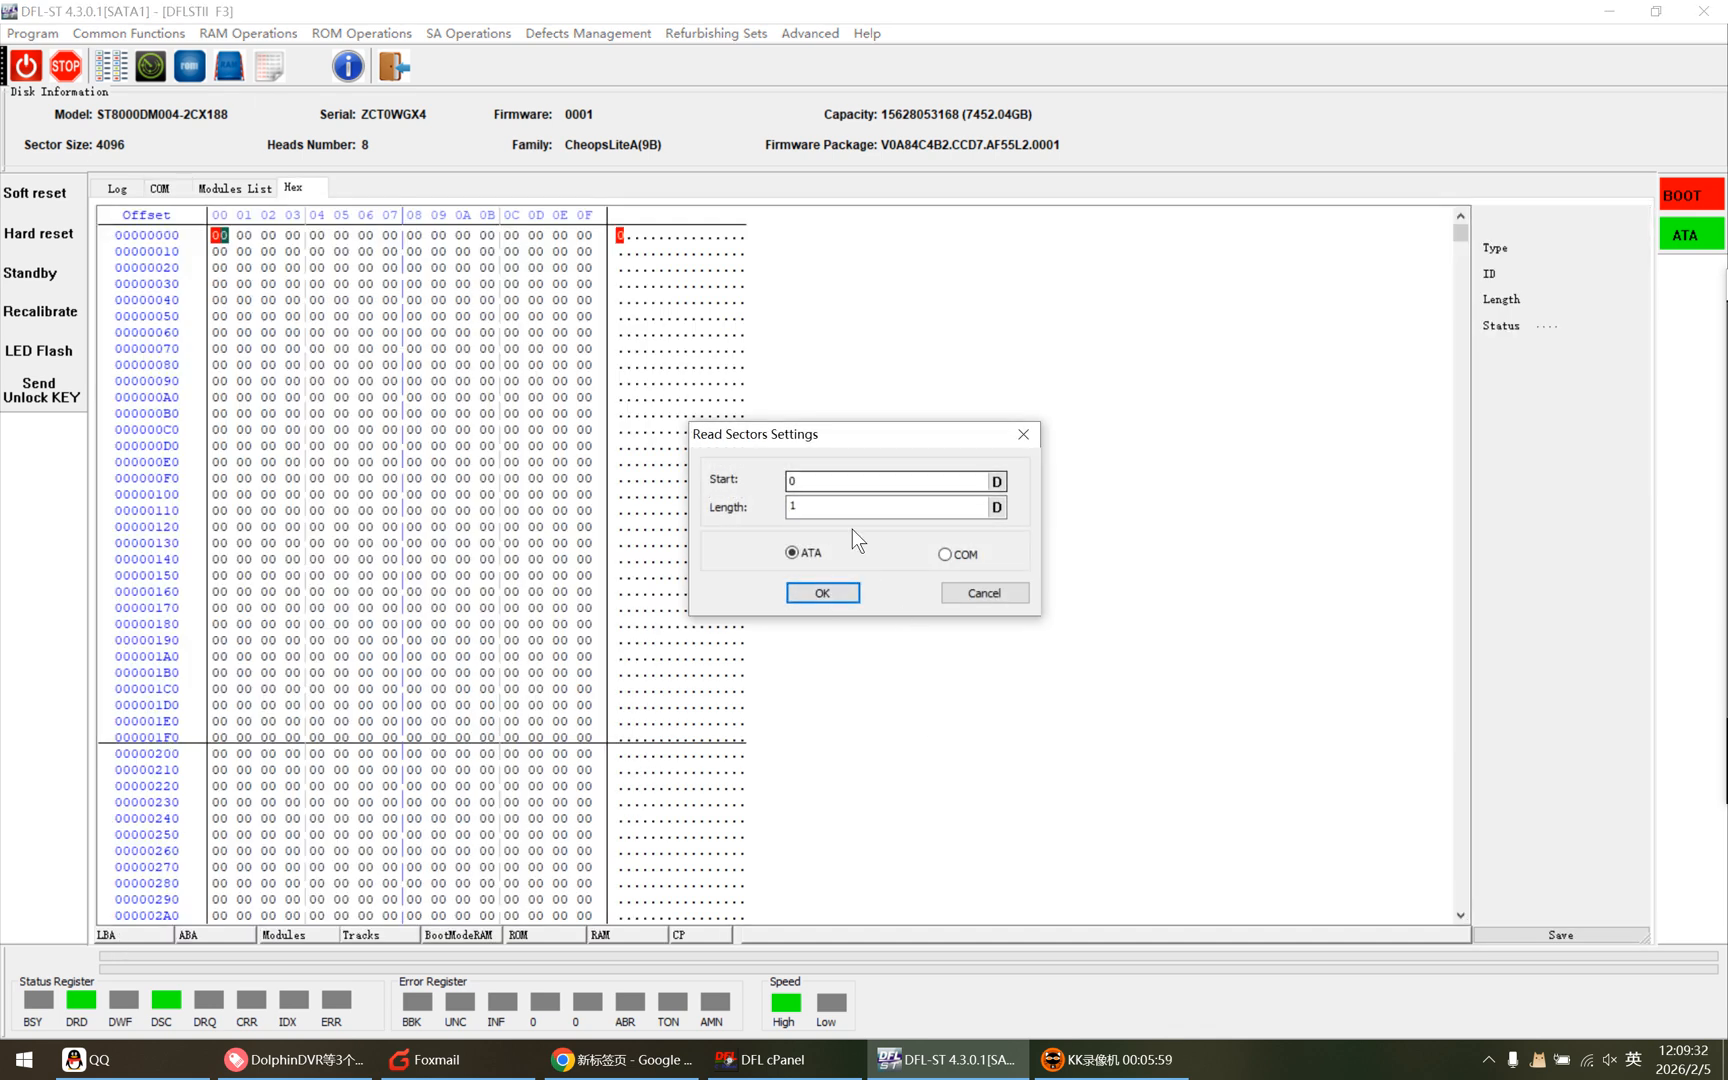
left_click(822, 593)
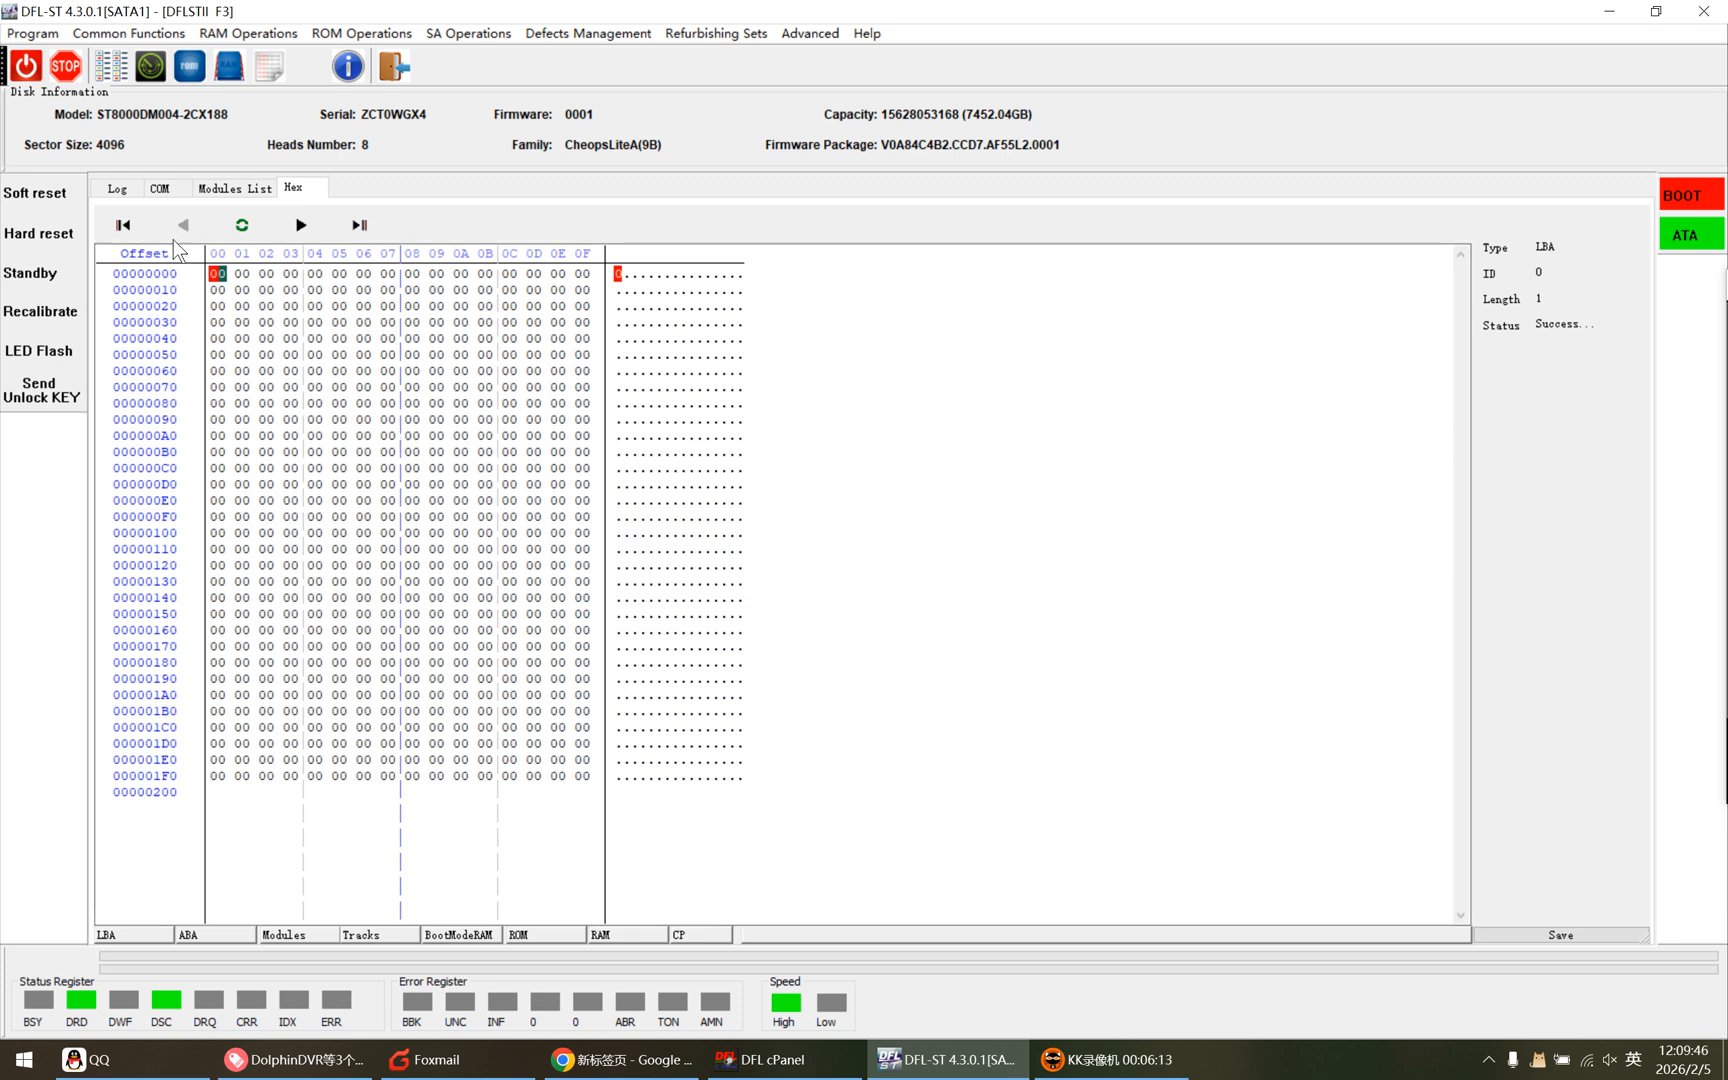
Step: Return to the COM terminal view and switch to DFL cPanel
left_click(160, 189)
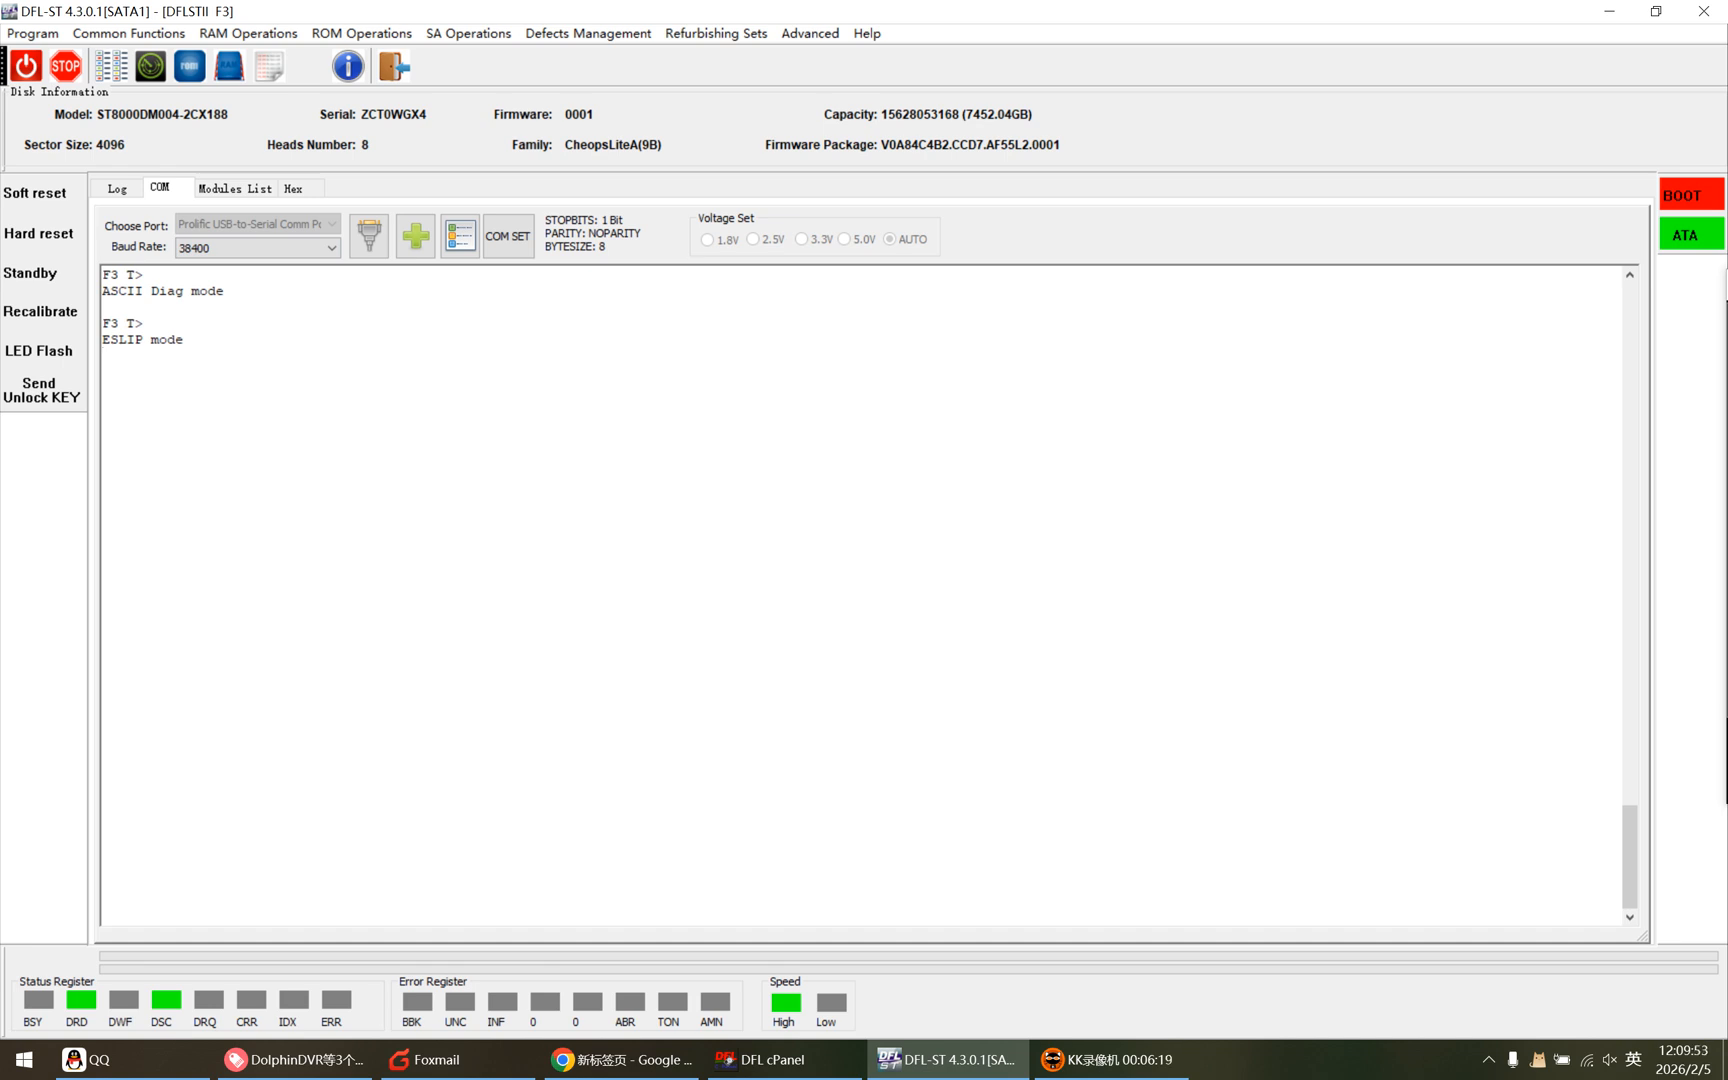
left_click(805, 1075)
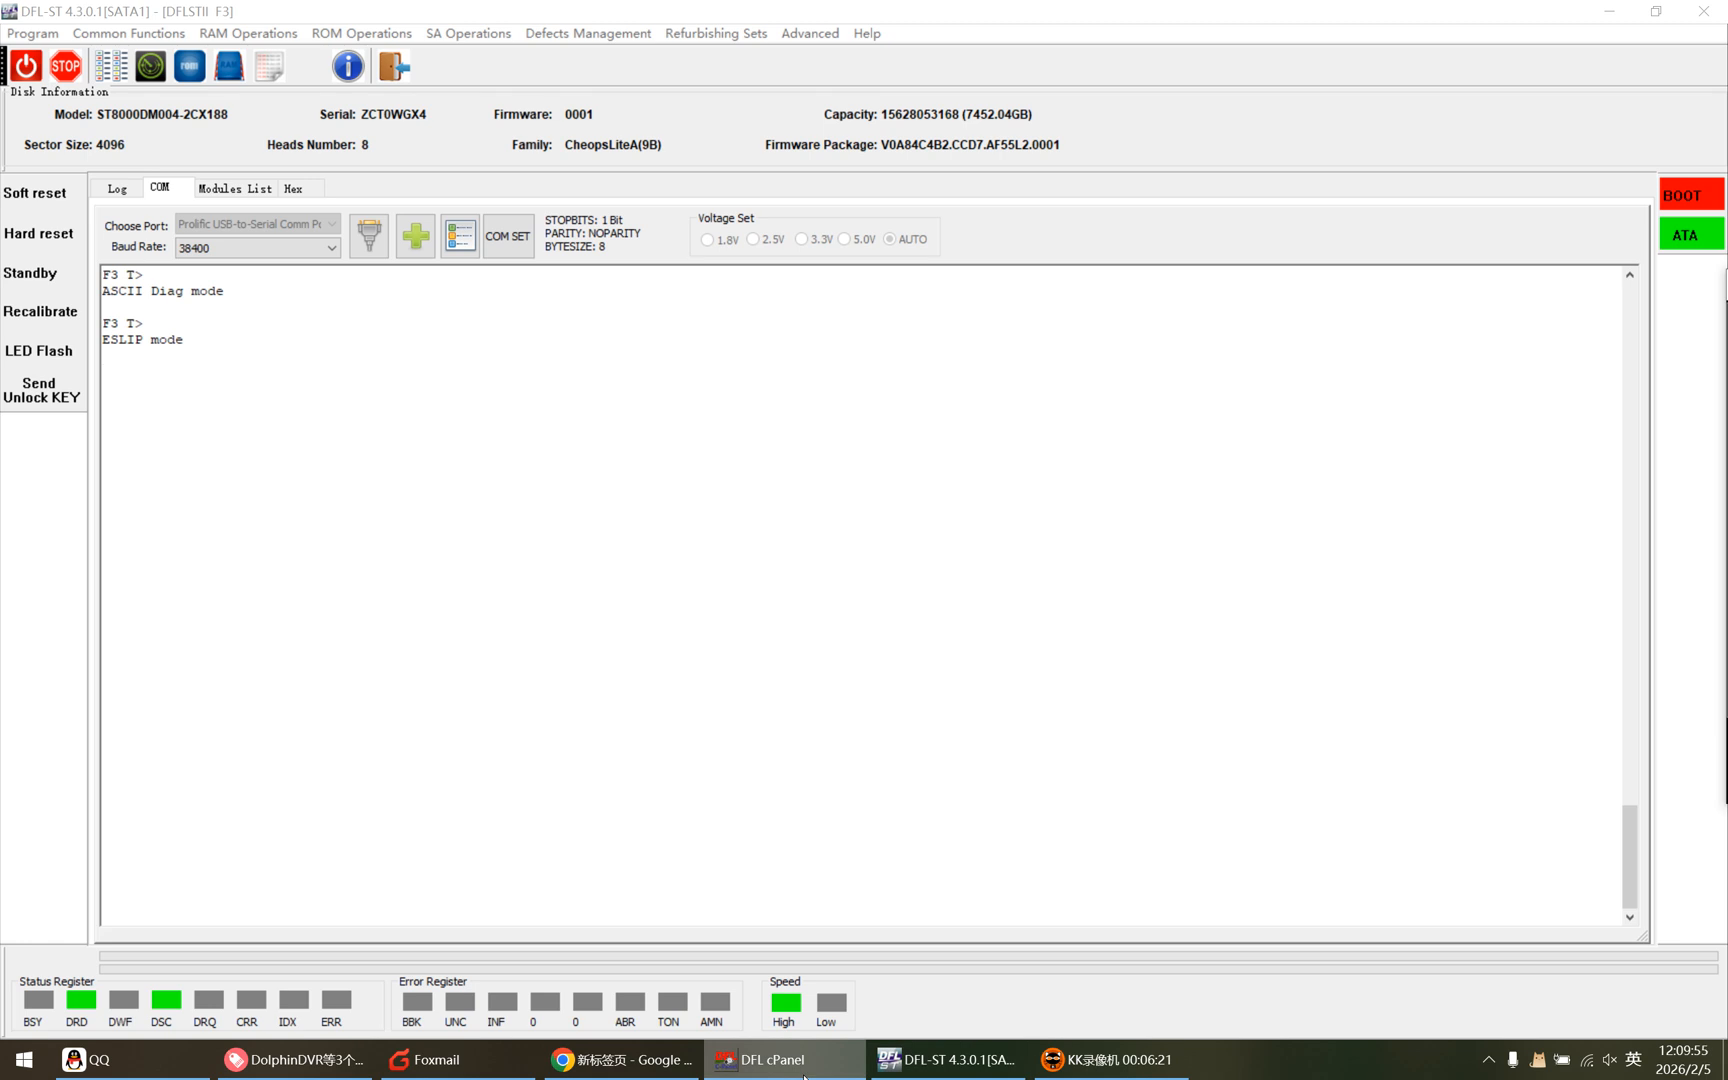
left_click(797, 1071)
left_click(795, 1070)
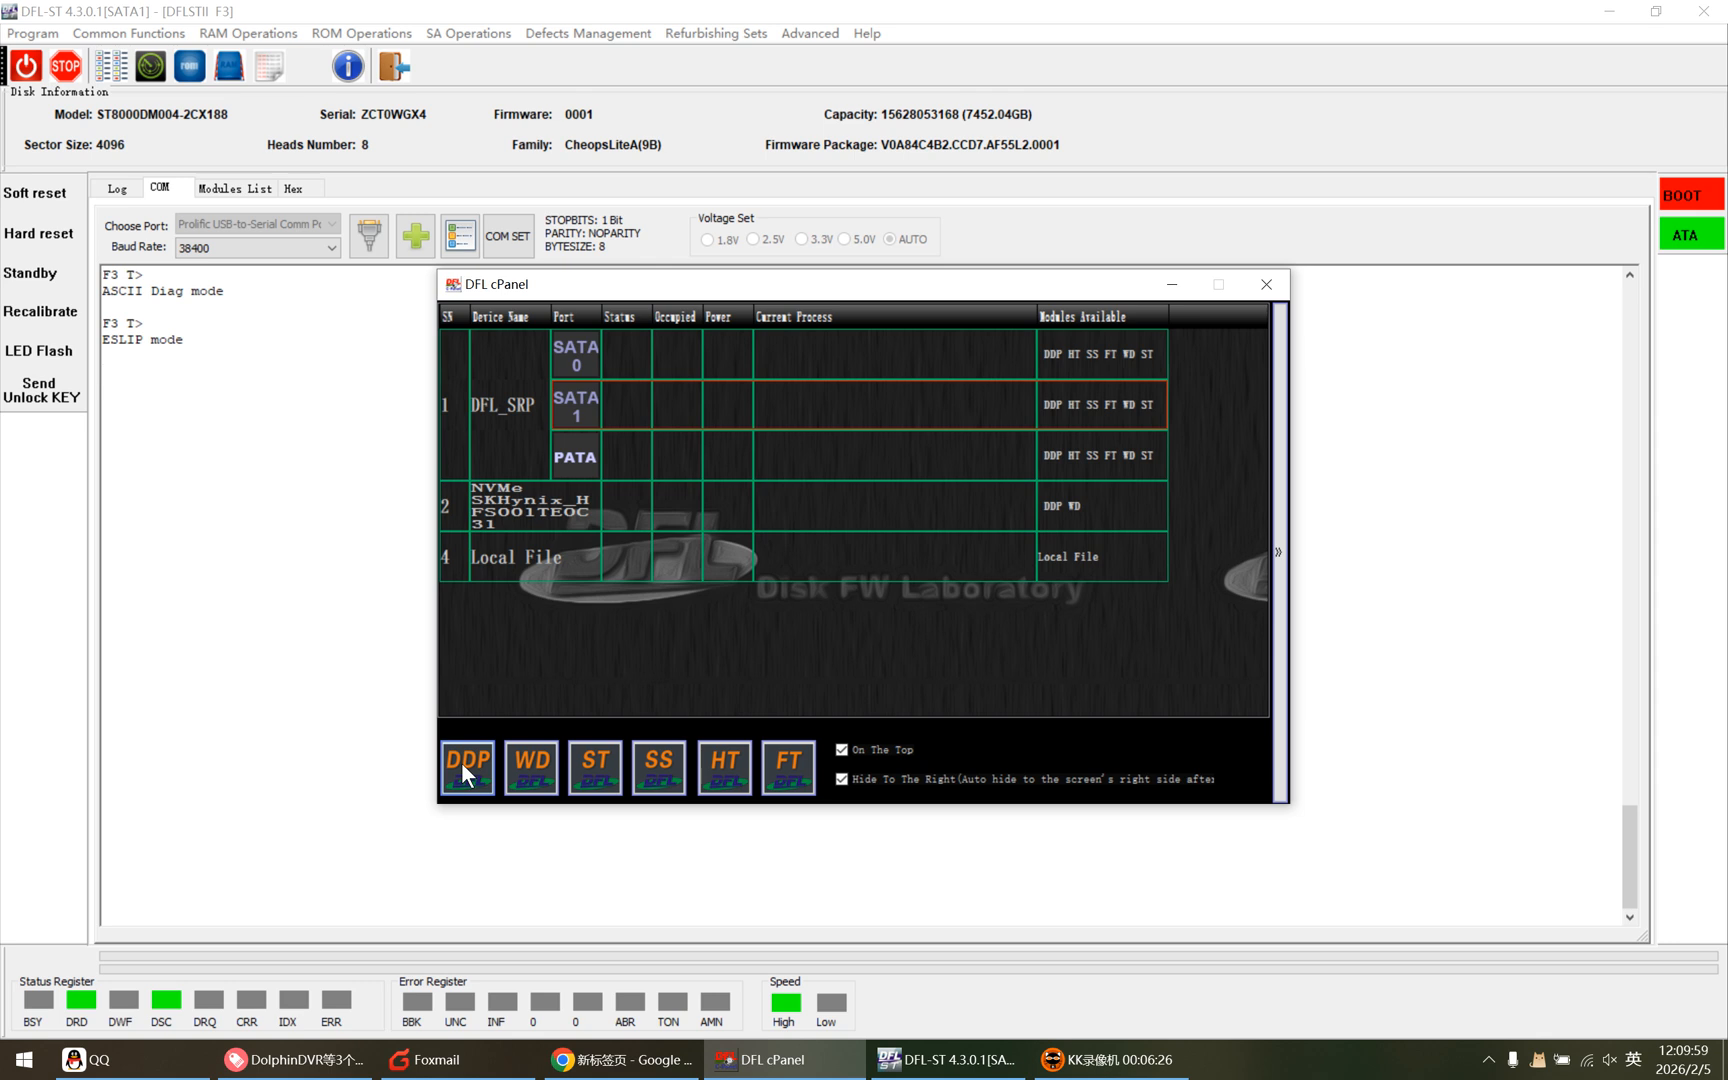